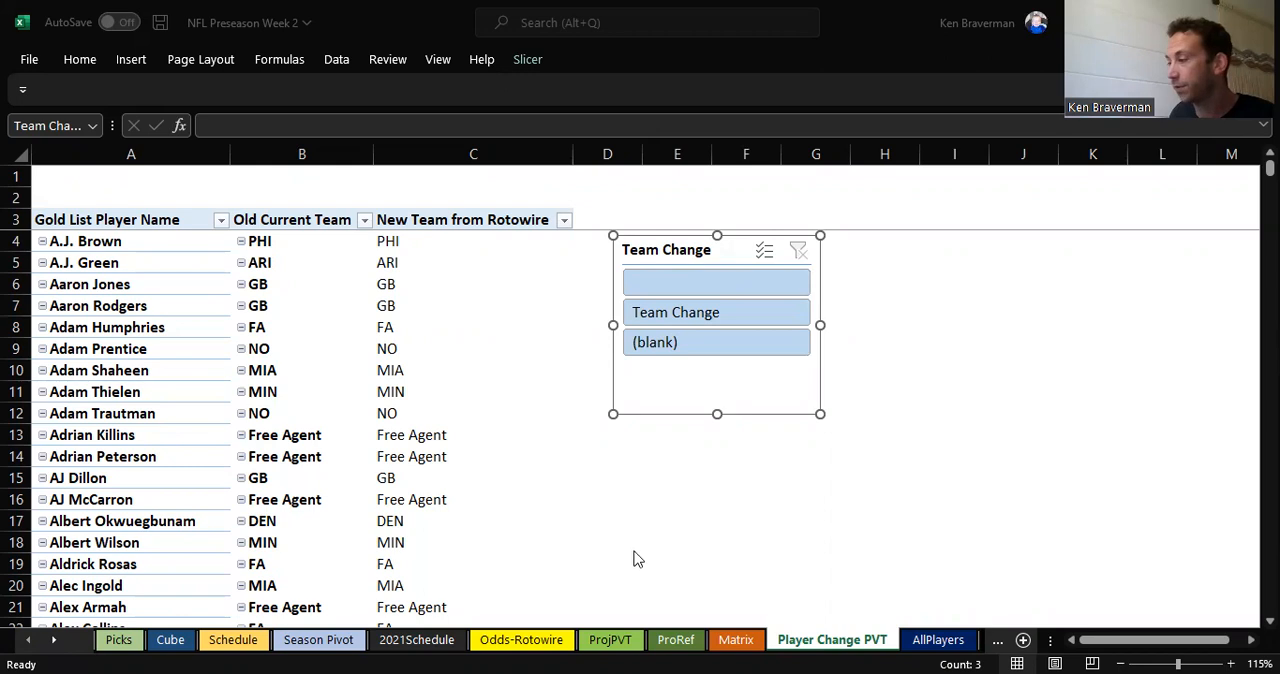
Step: Open the AllPlayers sheet and inspect the New Team from Rotowire lookup formula in cell K4 beside the Rotowire data
{"action": "left_click", "coordinate": [936, 640]}
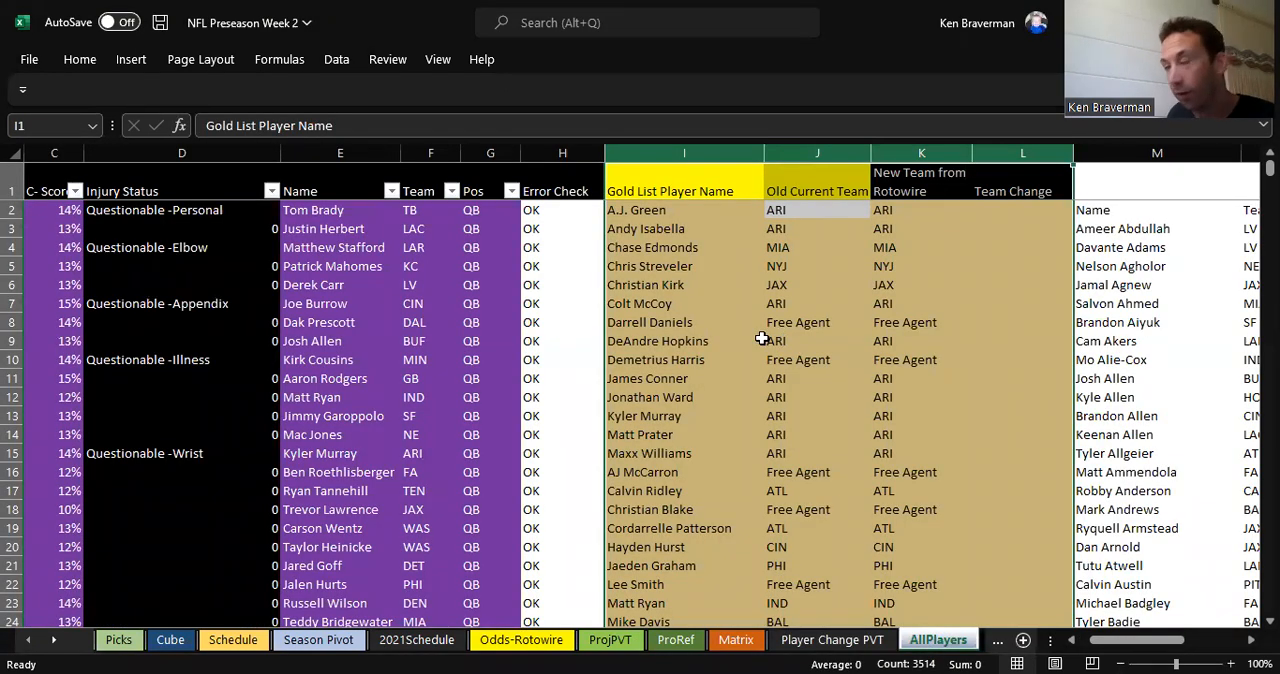
{"action": "left_click_drag", "start_coordinate": [1070, 645], "coordinate": [1000, 642]}
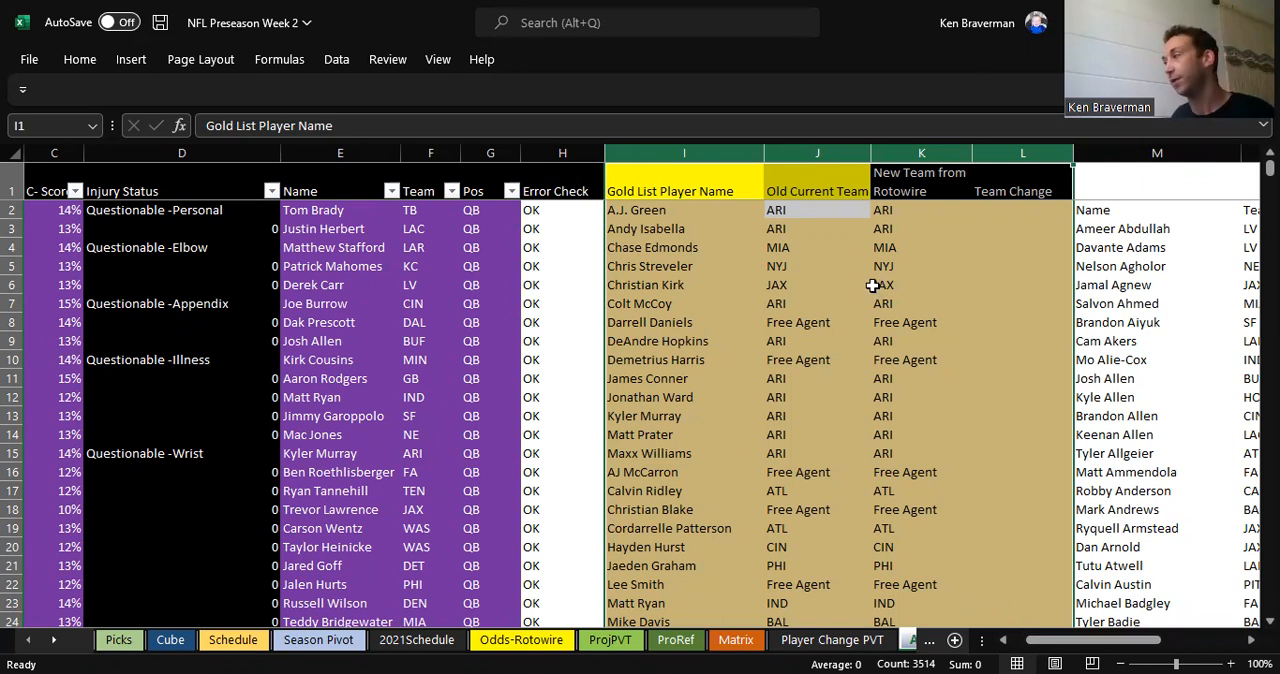
{"action": "left_click", "coordinate": [897, 248]}
{"action": "left_click_drag", "start_coordinate": [1130, 652], "coordinate": [1177, 640]}
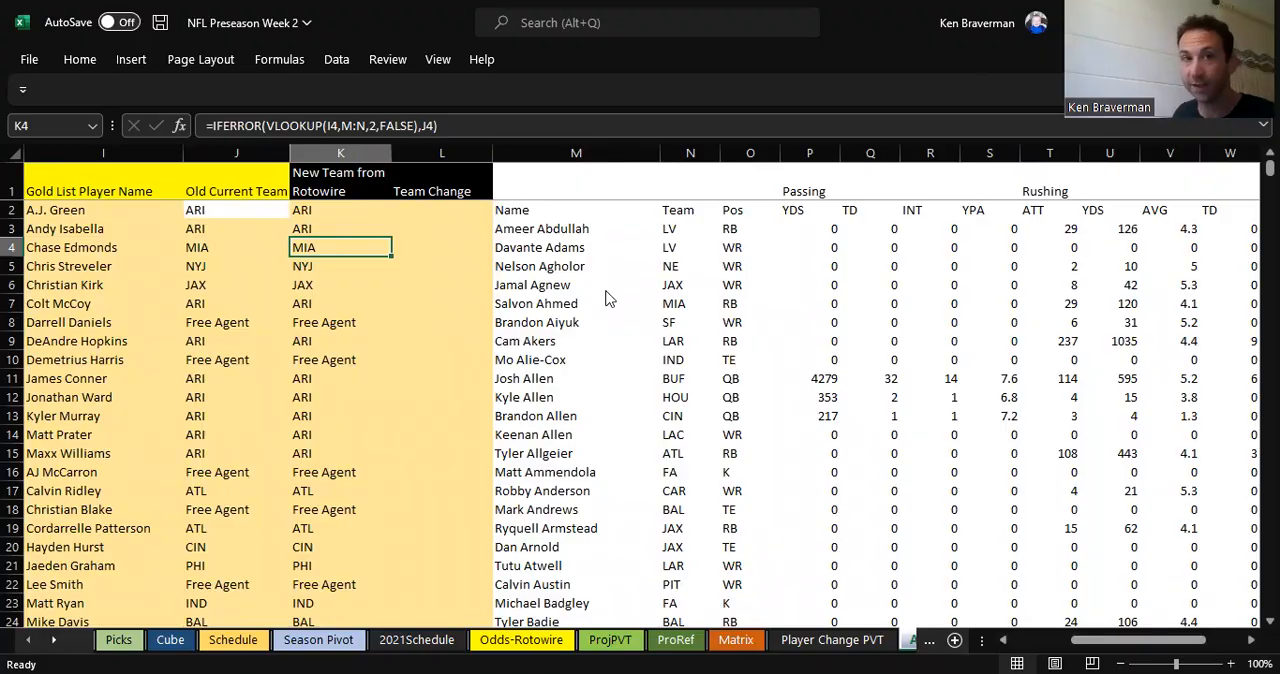
Step: Switch to the browser and review Rotowire's full-season 2022 NFL projections table and the site's Projections section
{"action": "key", "text": "alt+Tab"}
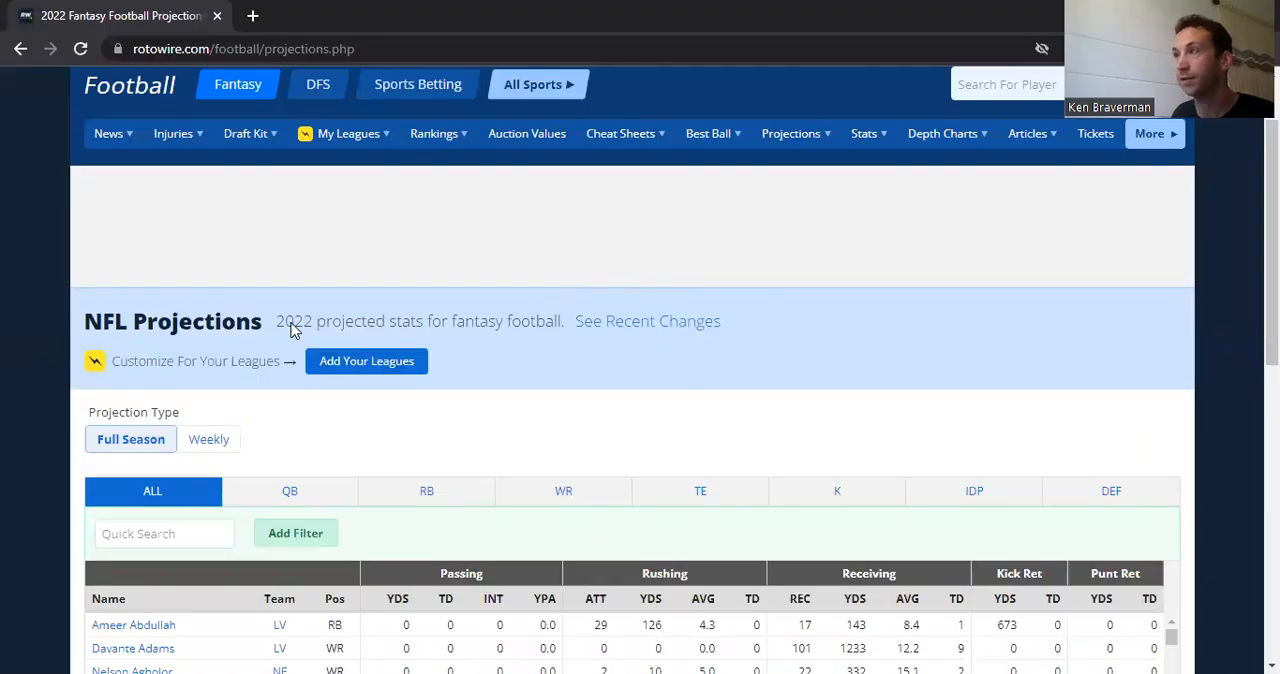
{"action": "scroll", "coordinate": [389, 325], "scroll_direction": "down", "scroll_amount": 2}
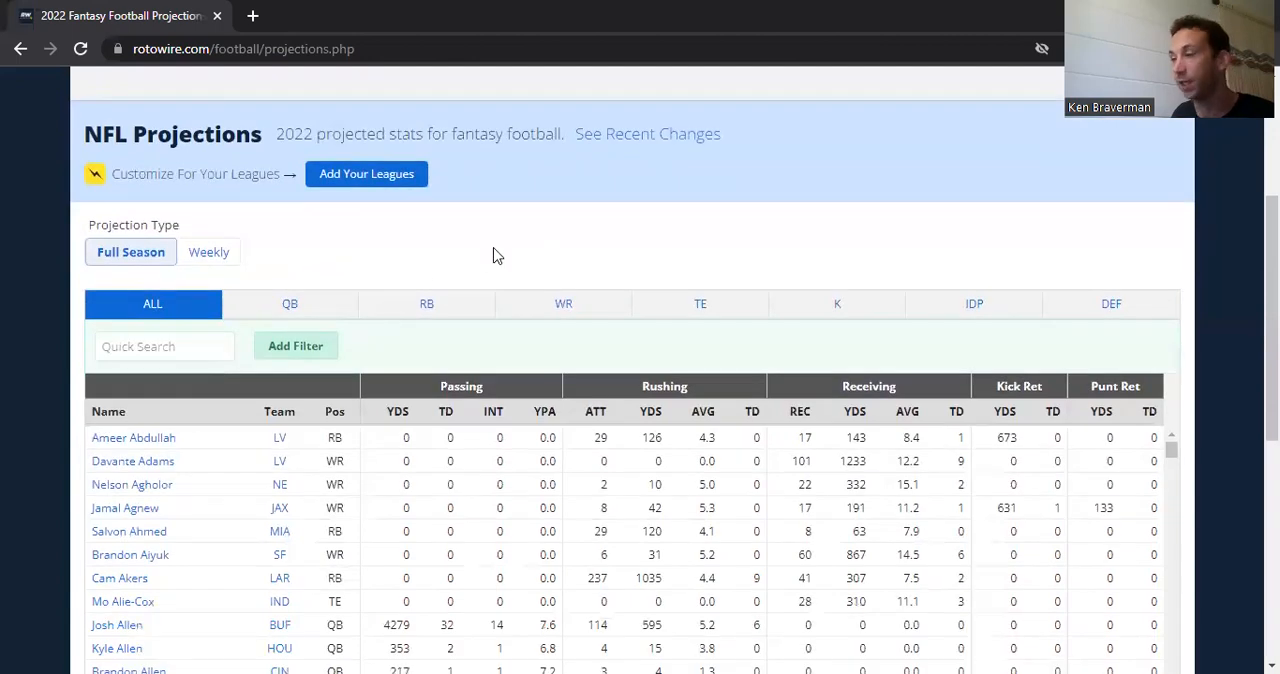
{"action": "scroll", "coordinate": [257, 294], "scroll_direction": "down", "scroll_amount": 1}
{"action": "scroll", "coordinate": [135, 450], "scroll_direction": "down", "scroll_amount": 1}
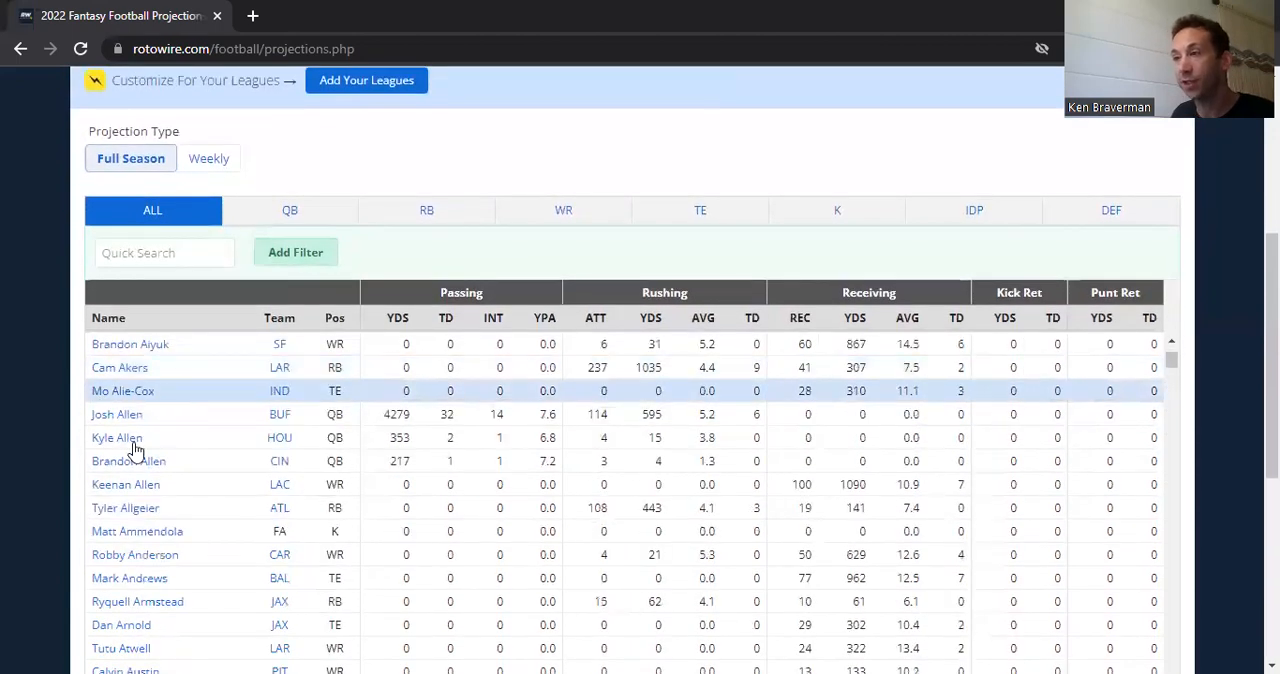
{"action": "scroll", "coordinate": [845, 266], "scroll_direction": "up", "scroll_amount": 4}
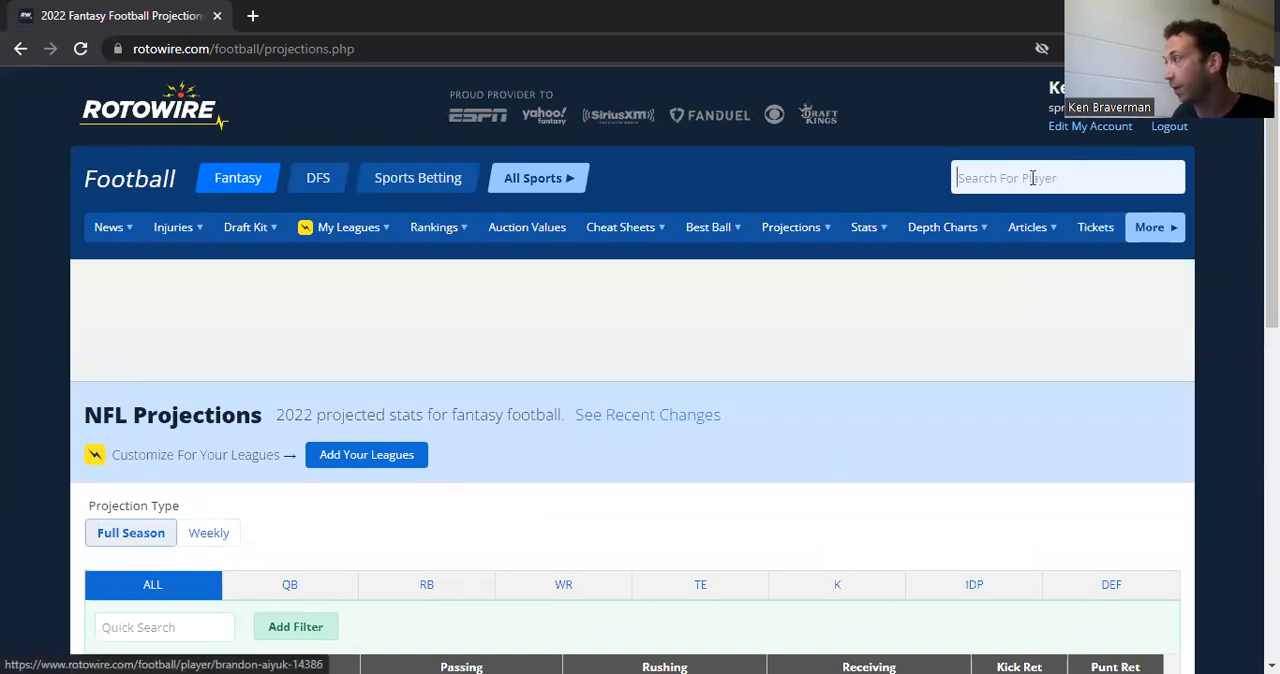
{"action": "mouse_move", "coordinate": [925, 237]}
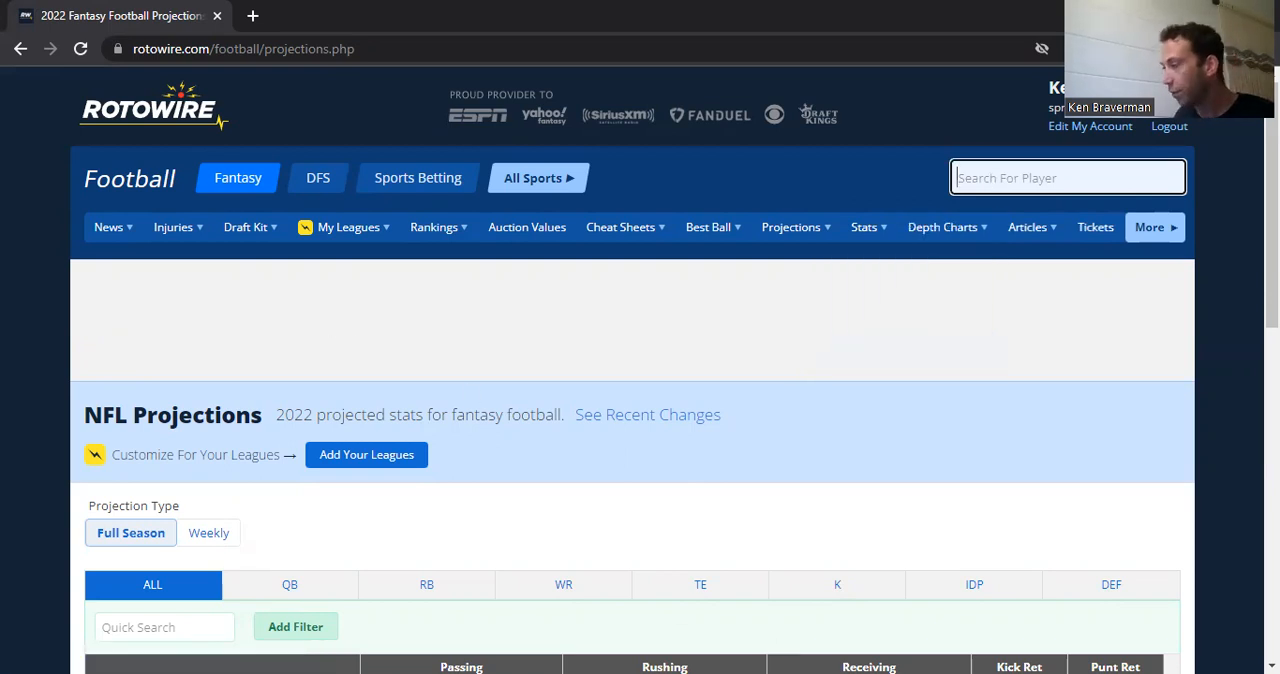
Step: Compare the Rotowire data starting at M3 in the Excel workbook with the web projections table and locate its Excel export option
{"action": "key", "text": "alt+Tab"}
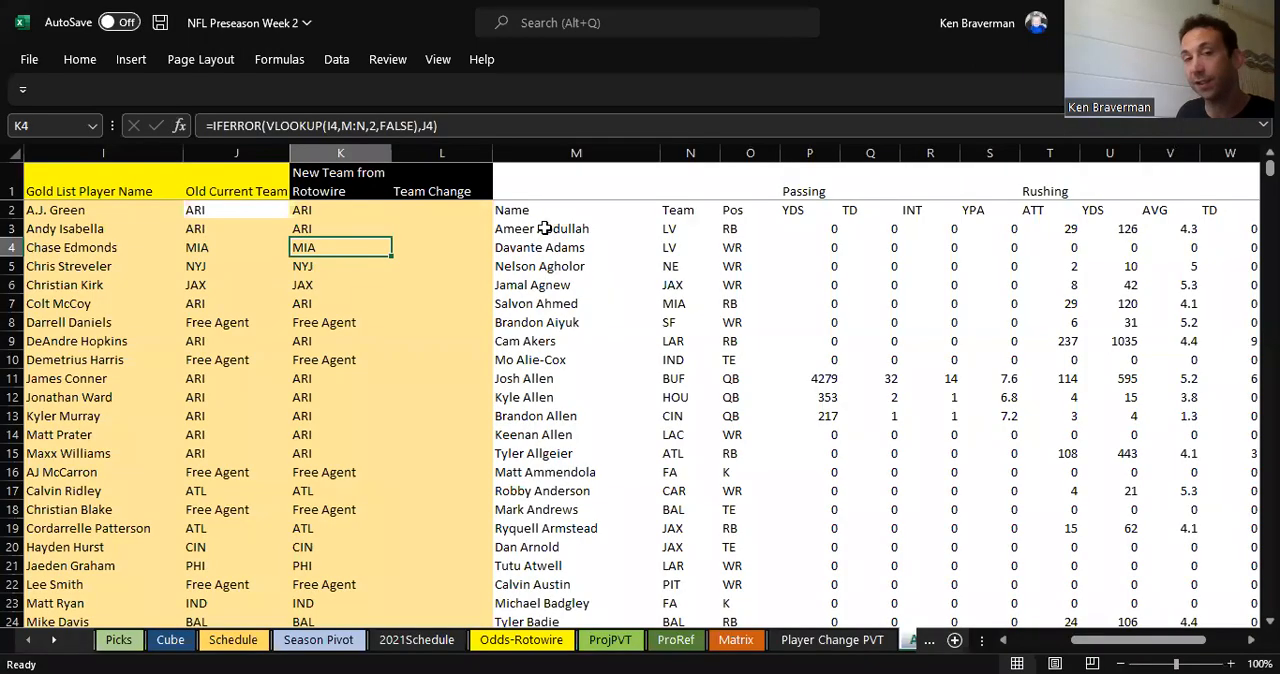
{"action": "left_click_drag", "start_coordinate": [548, 232], "coordinate": [905, 300]}
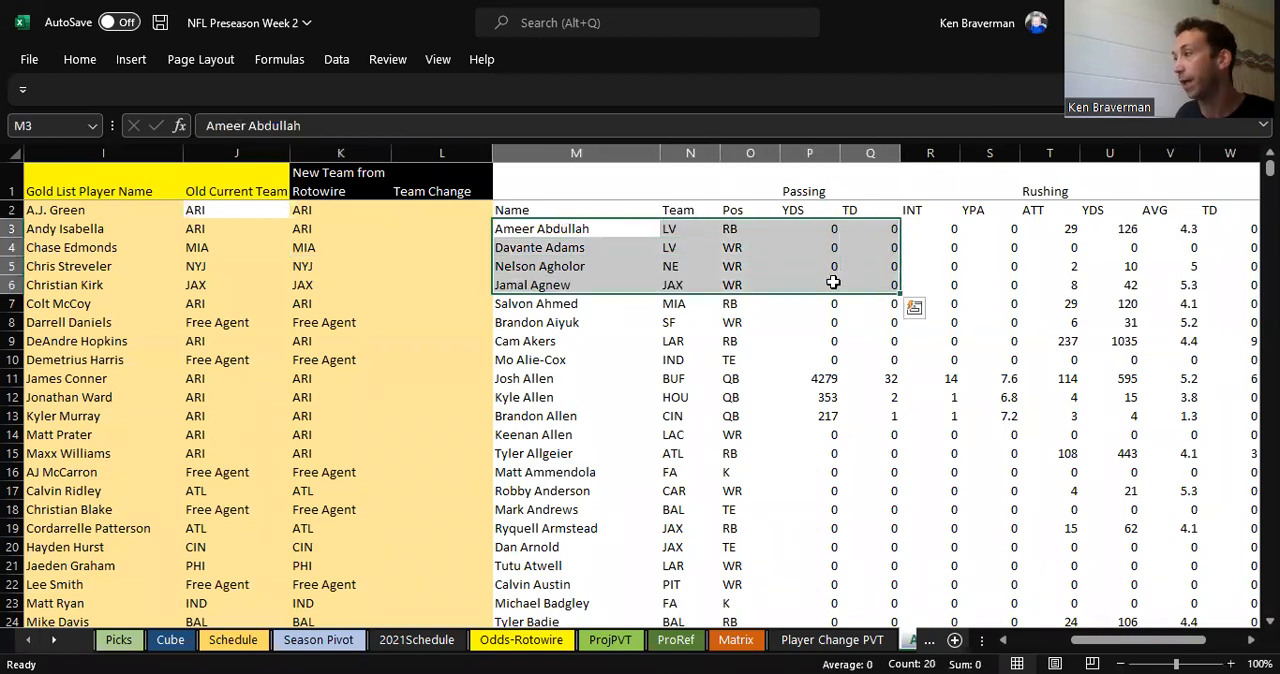
{"action": "key", "text": "alt+Tab"}
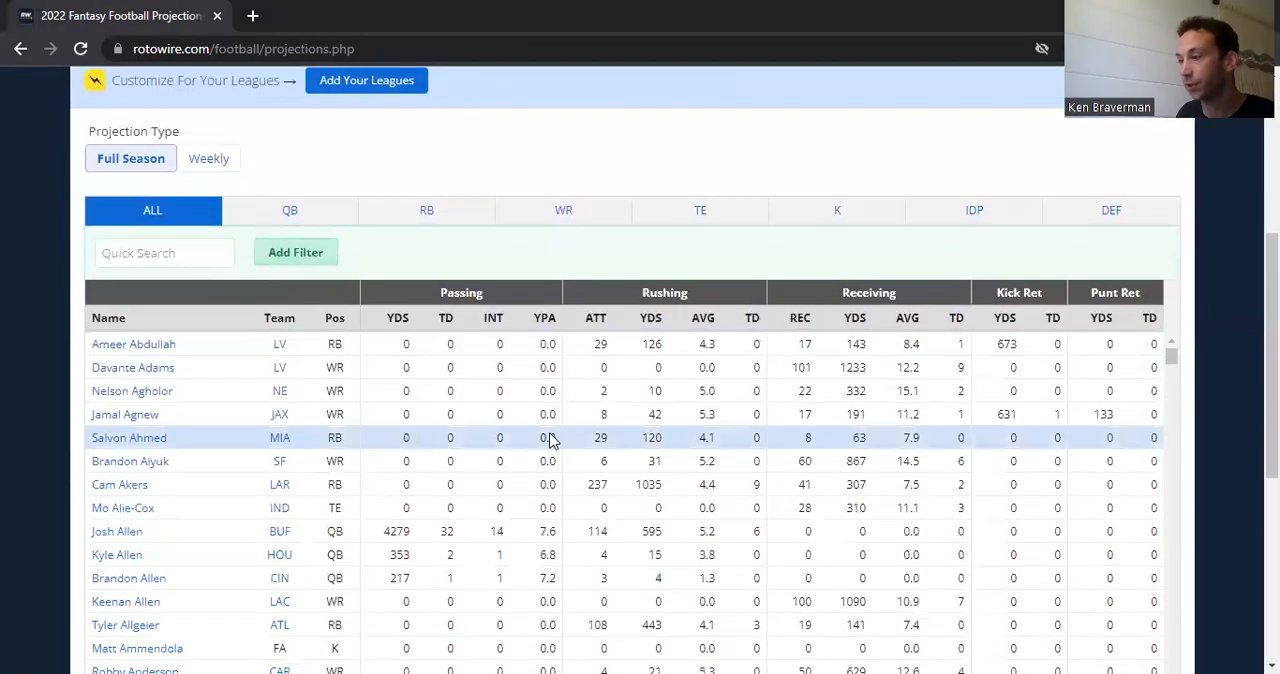
{"action": "scroll", "coordinate": [903, 448], "scroll_direction": "down", "scroll_amount": 15}
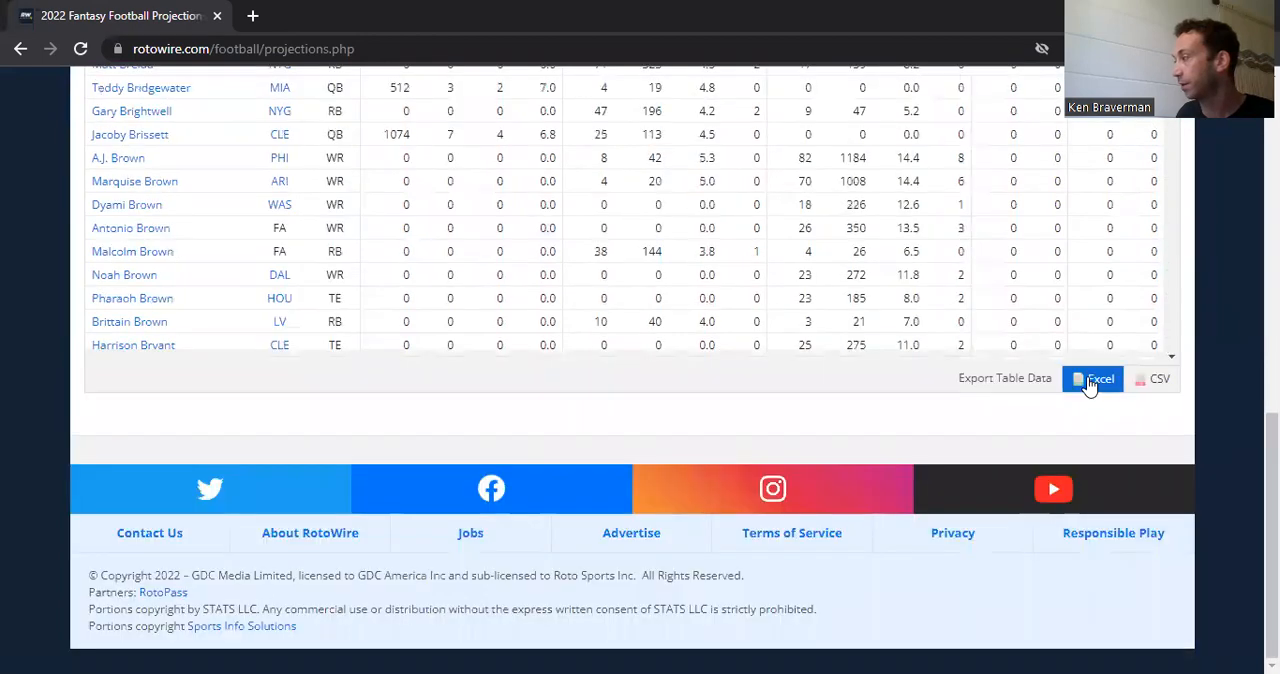
{"action": "scroll", "coordinate": [214, 371], "scroll_direction": "up", "scroll_amount": 15}
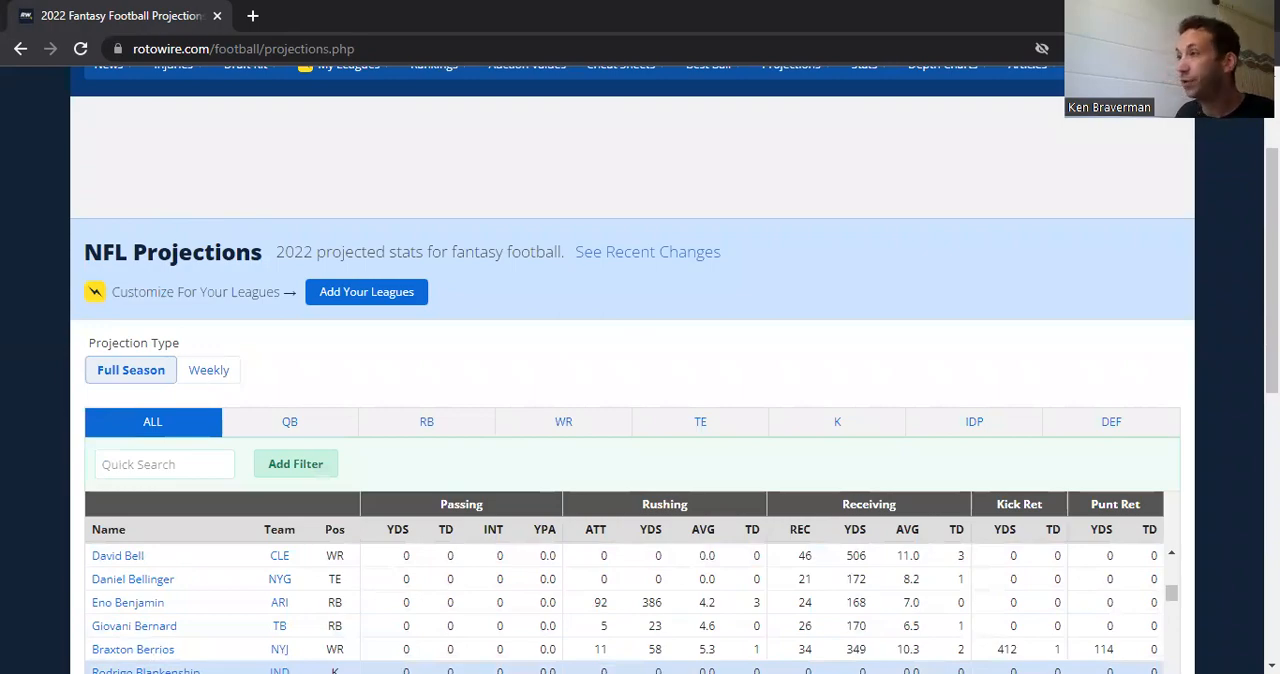
Step: Return to the Excel workbook and examine columns I to L, focusing on the Gold List Player Name column
{"action": "key", "text": "alt+Tab"}
{"action": "left_click_drag", "start_coordinate": [103, 152], "coordinate": [412, 137]}
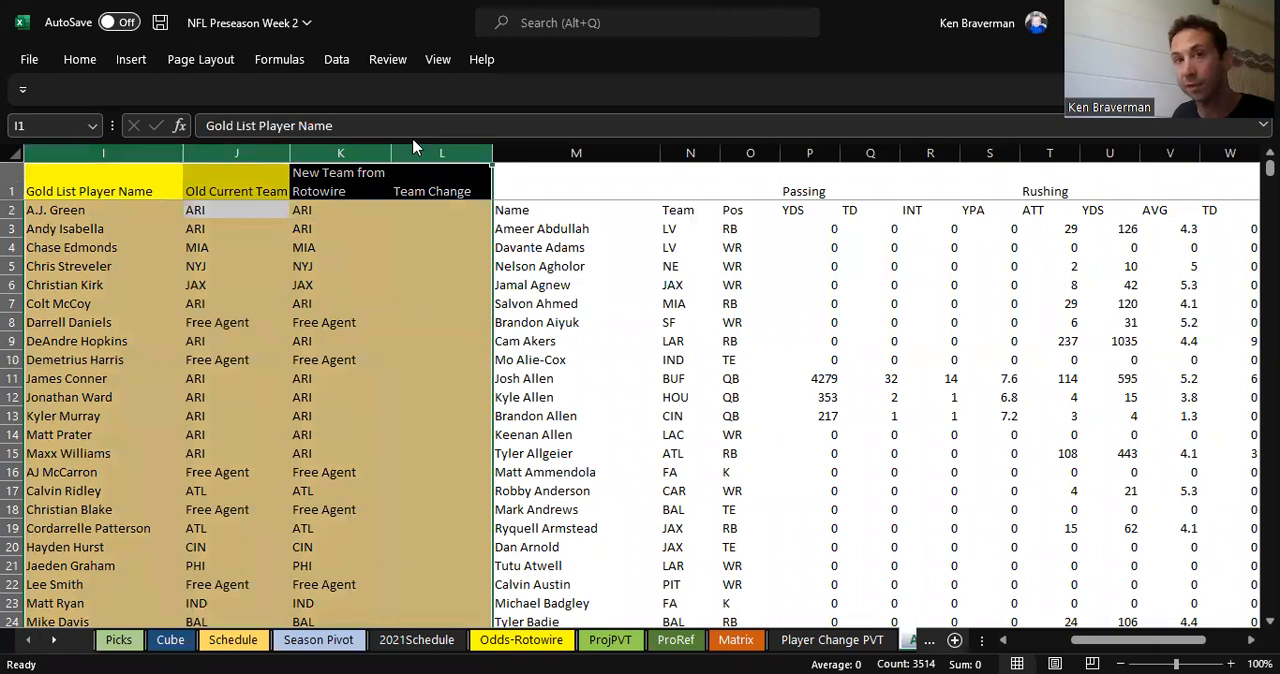
{"action": "left_click", "coordinate": [157, 303]}
{"action": "left_click", "coordinate": [95, 150]}
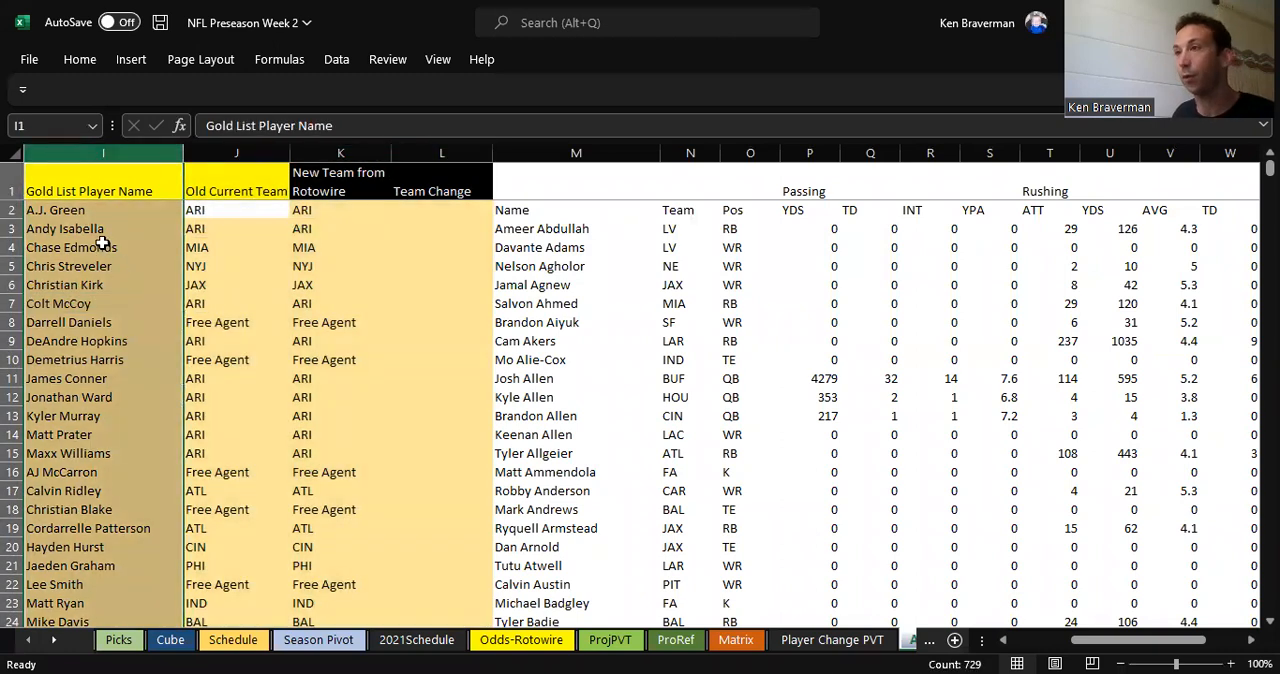
{"action": "left_click", "coordinate": [86, 180]}
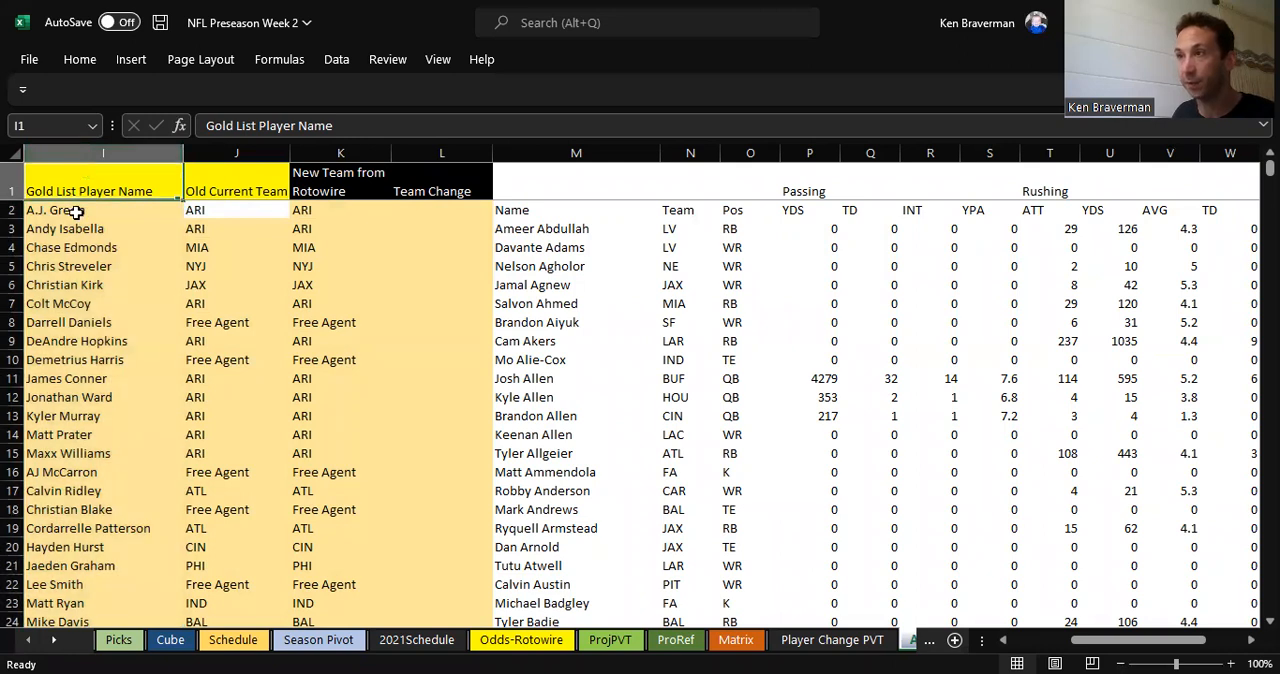
{"action": "left_click", "coordinate": [72, 302], "text": "shift"}
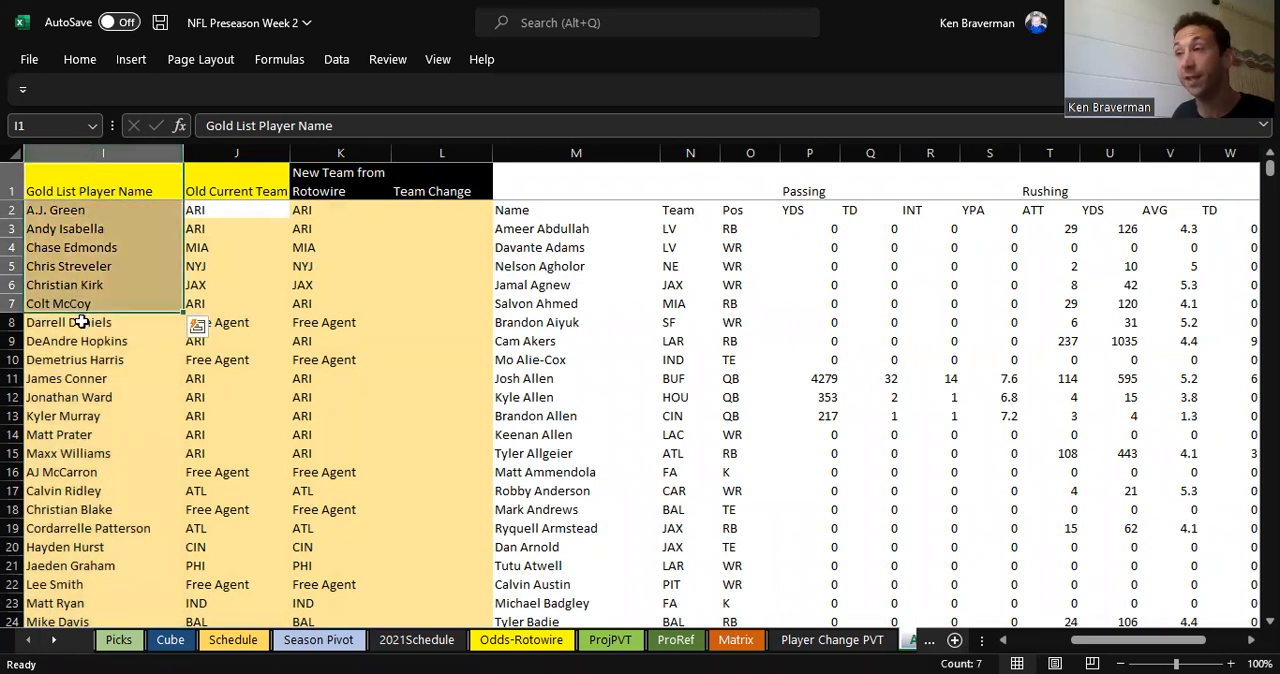
{"action": "left_click", "coordinate": [103, 153]}
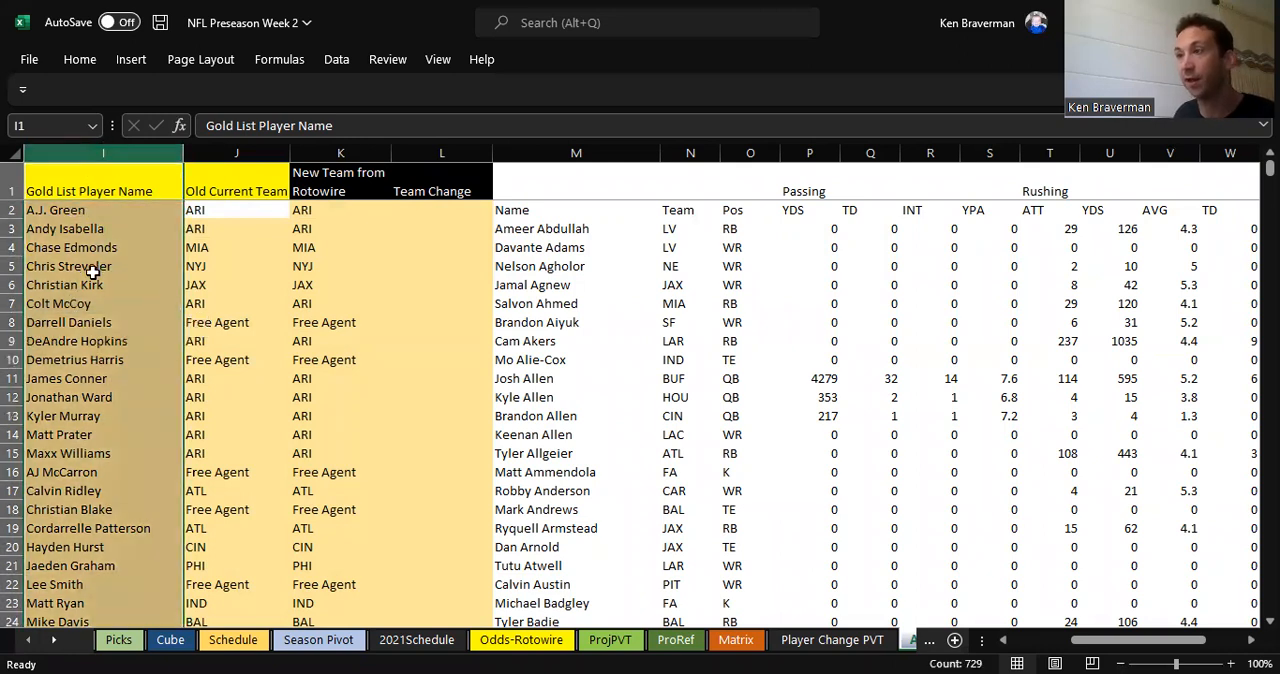
{"action": "left_click", "coordinate": [92, 192]}
{"action": "left_click", "coordinate": [79, 378]}
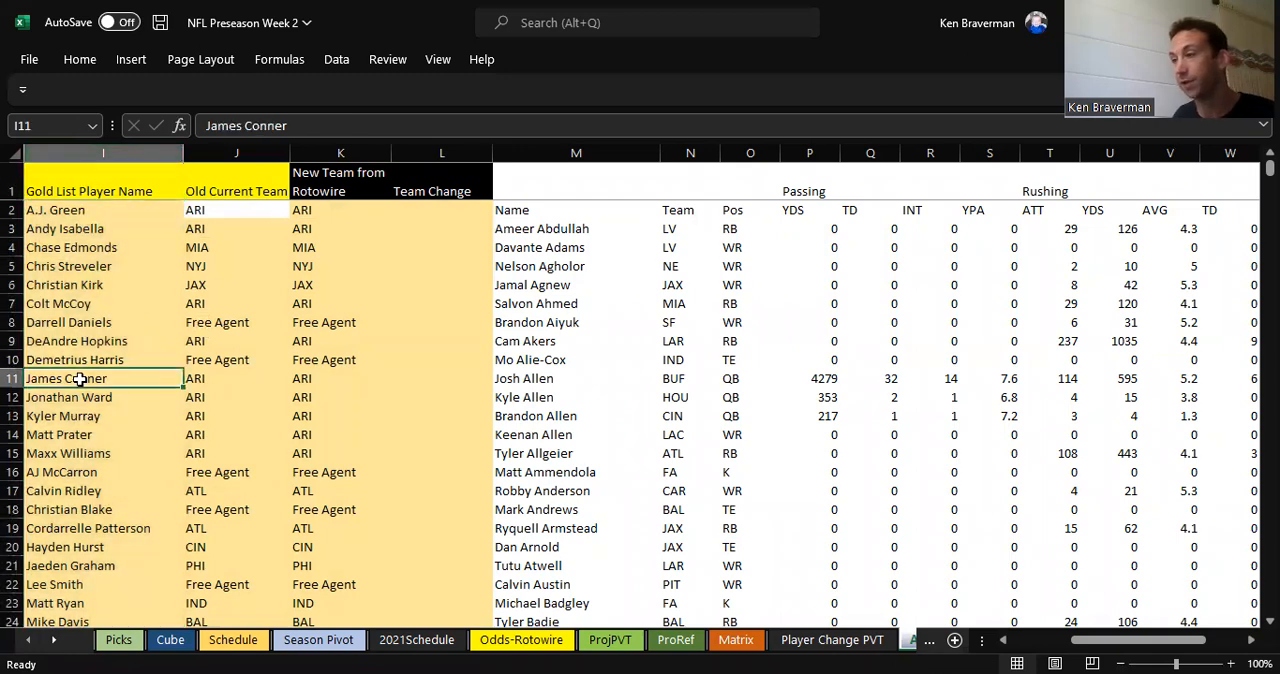
Step: Check the extent of the gold list from its last to its first player and review the names in column I
{"action": "key", "text": "ctrl+Down"}
{"action": "key", "text": "ctrl+Up"}
{"action": "key", "text": "Down"}
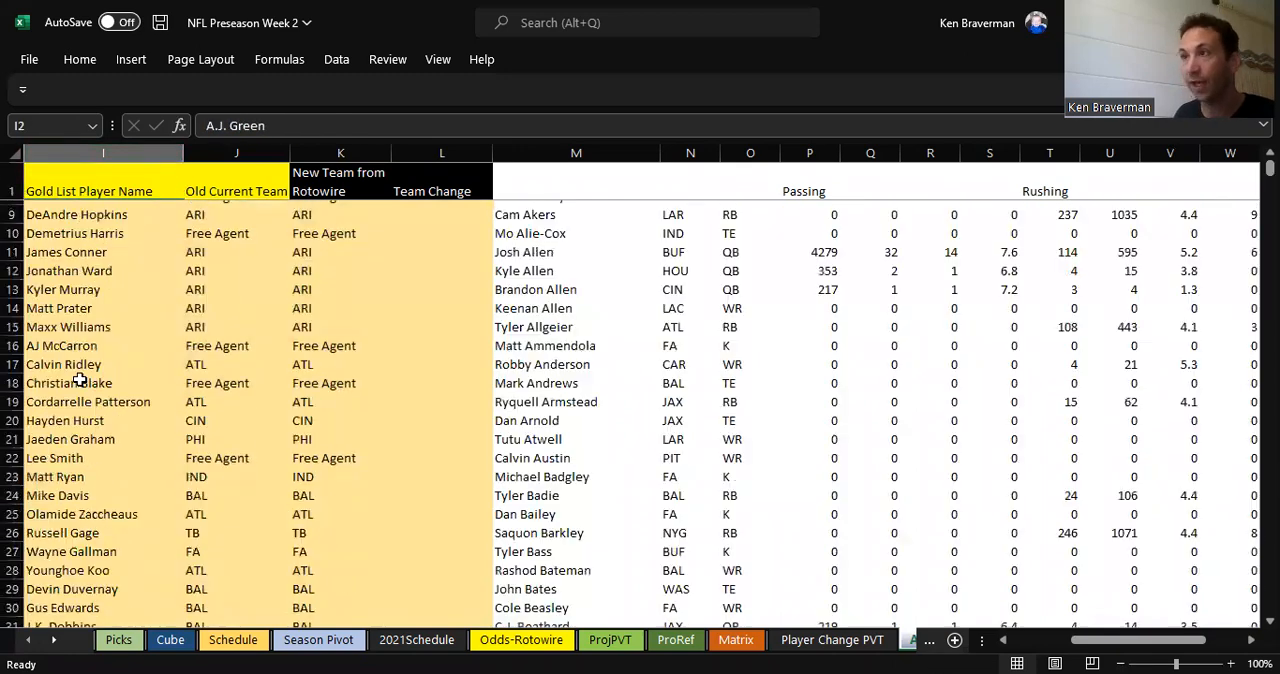
{"action": "key", "text": "Down"}
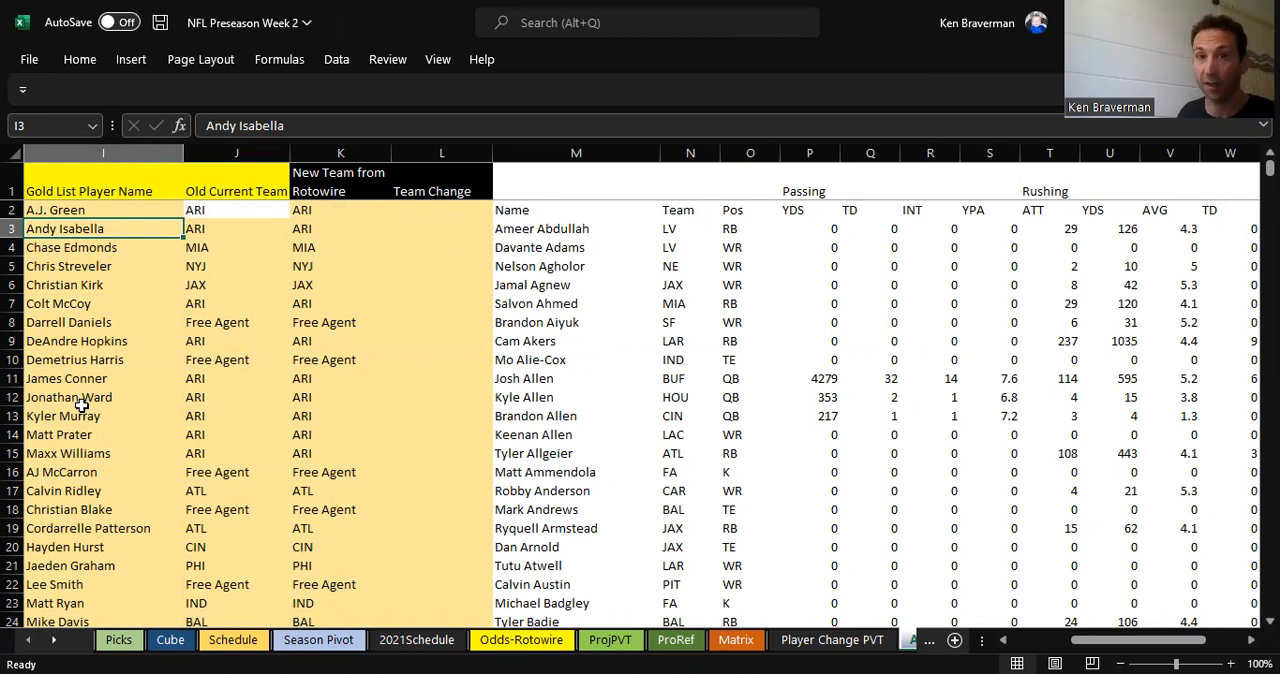
{"action": "left_click_drag", "start_coordinate": [96, 359], "coordinate": [95, 566]}
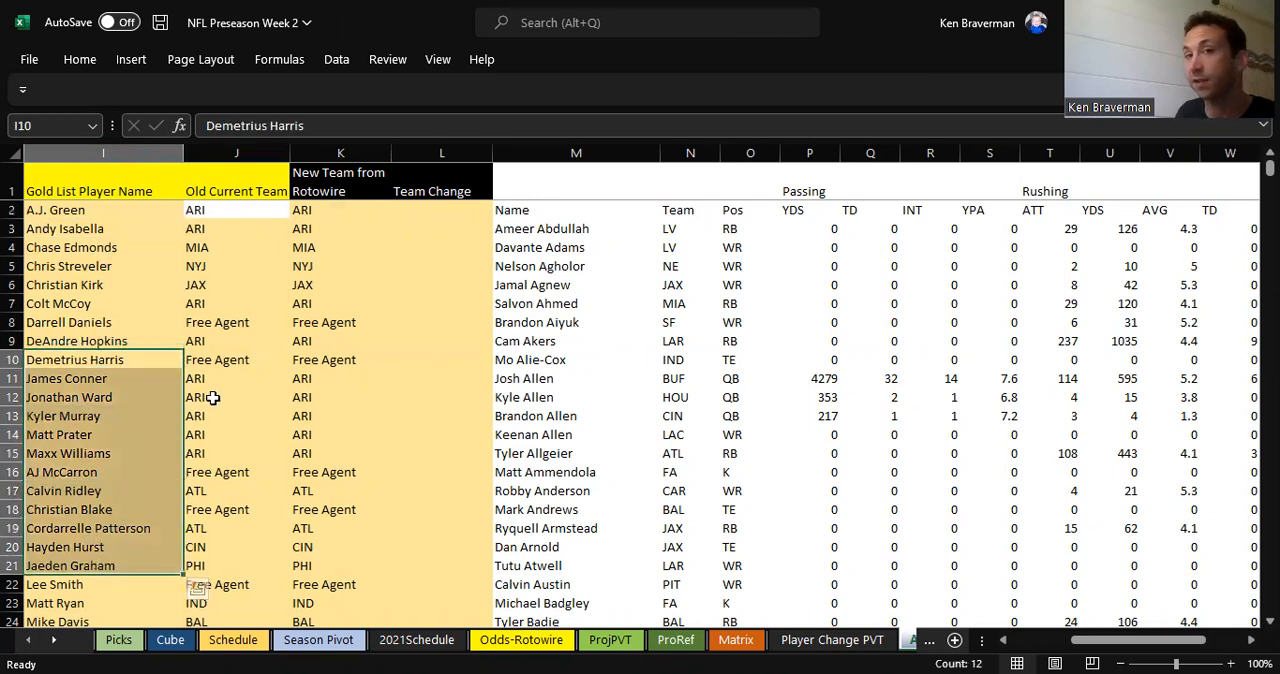
{"action": "left_click_drag", "start_coordinate": [91, 210], "coordinate": [84, 454]}
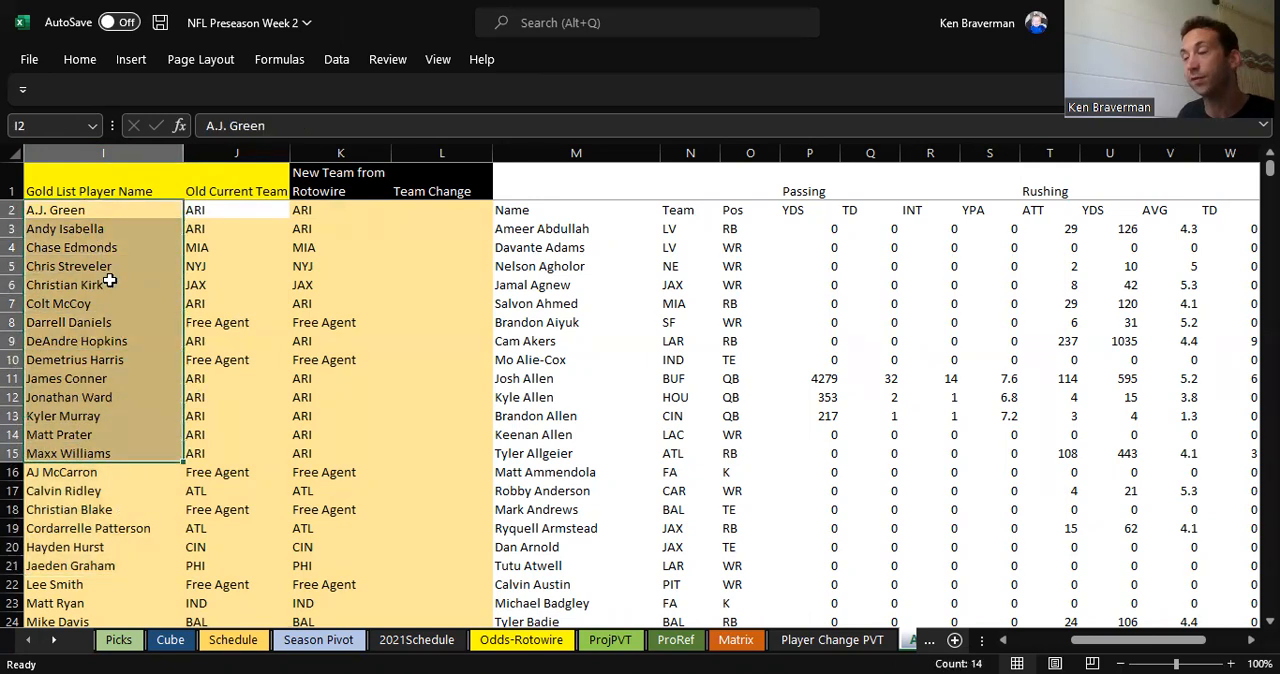
{"action": "left_click", "coordinate": [96, 148]}
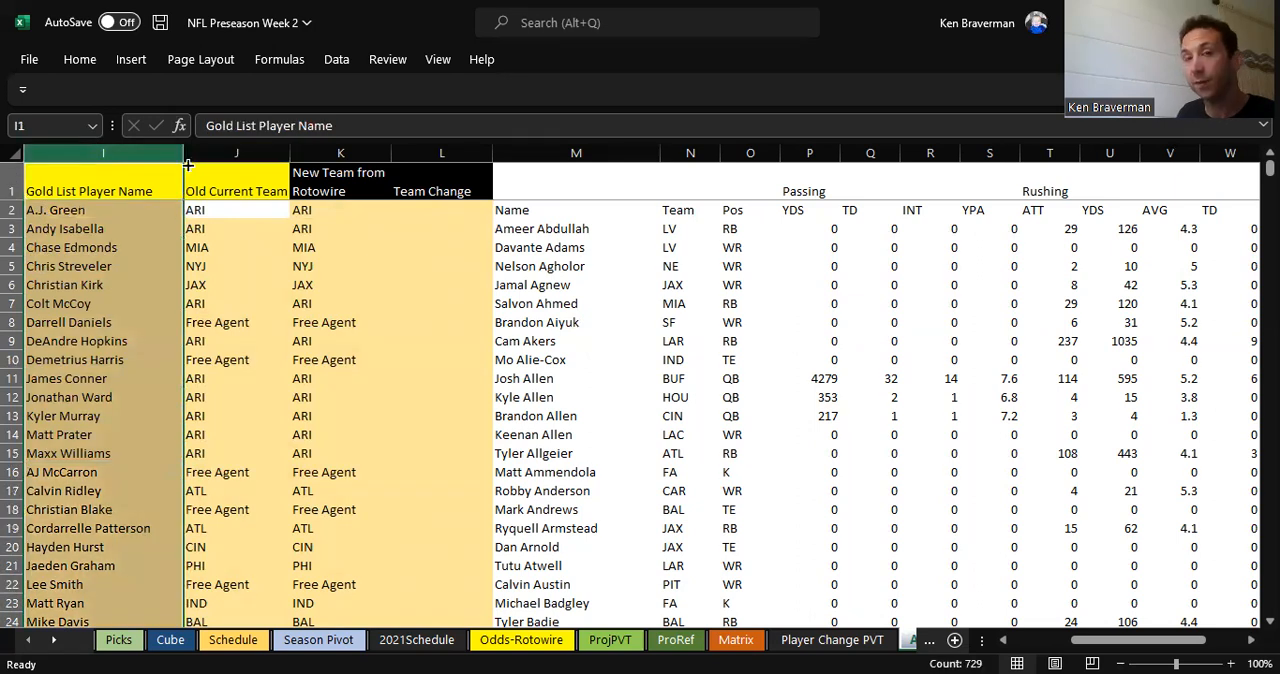
{"action": "left_click", "coordinate": [142, 210]}
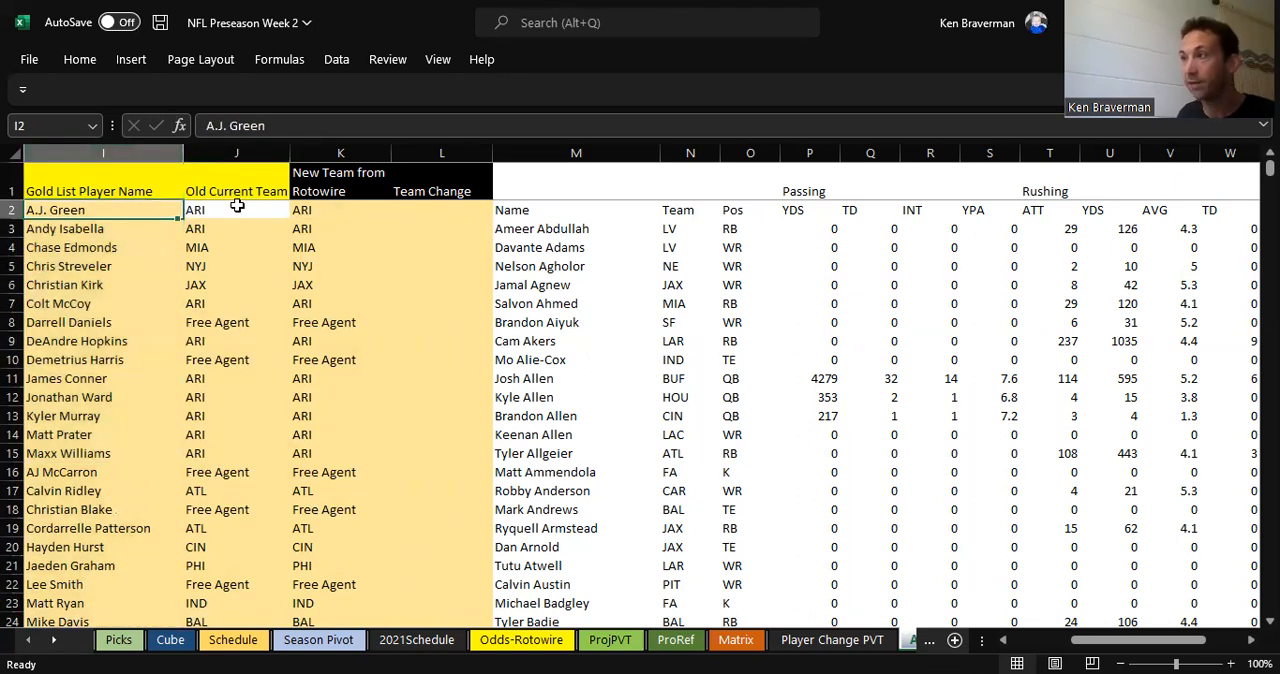
Step: Review the Old Current Team and New Team from Rotowire columns against the Rotowire names and teams in columns M to P
{"action": "left_click", "coordinate": [237, 208]}
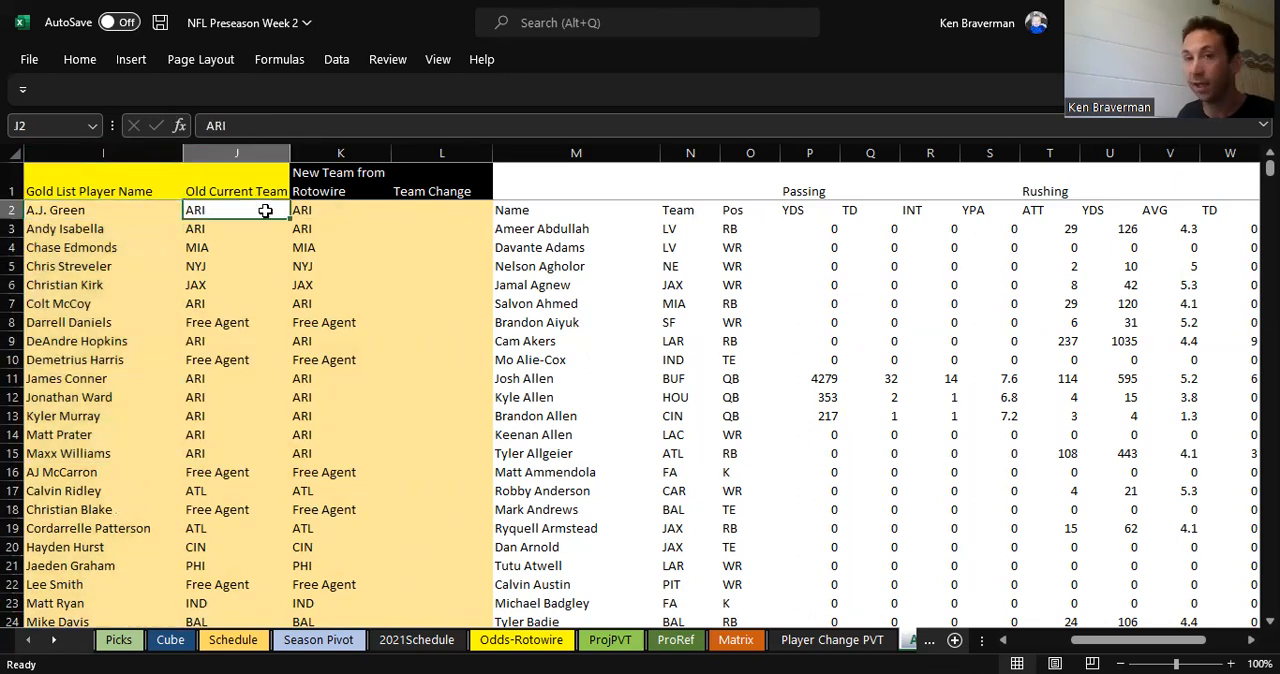
{"action": "left_click", "coordinate": [241, 142]}
{"action": "left_click_drag", "start_coordinate": [223, 210], "coordinate": [208, 330]}
{"action": "left_click", "coordinate": [207, 326]}
{"action": "left_click", "coordinate": [208, 360]}
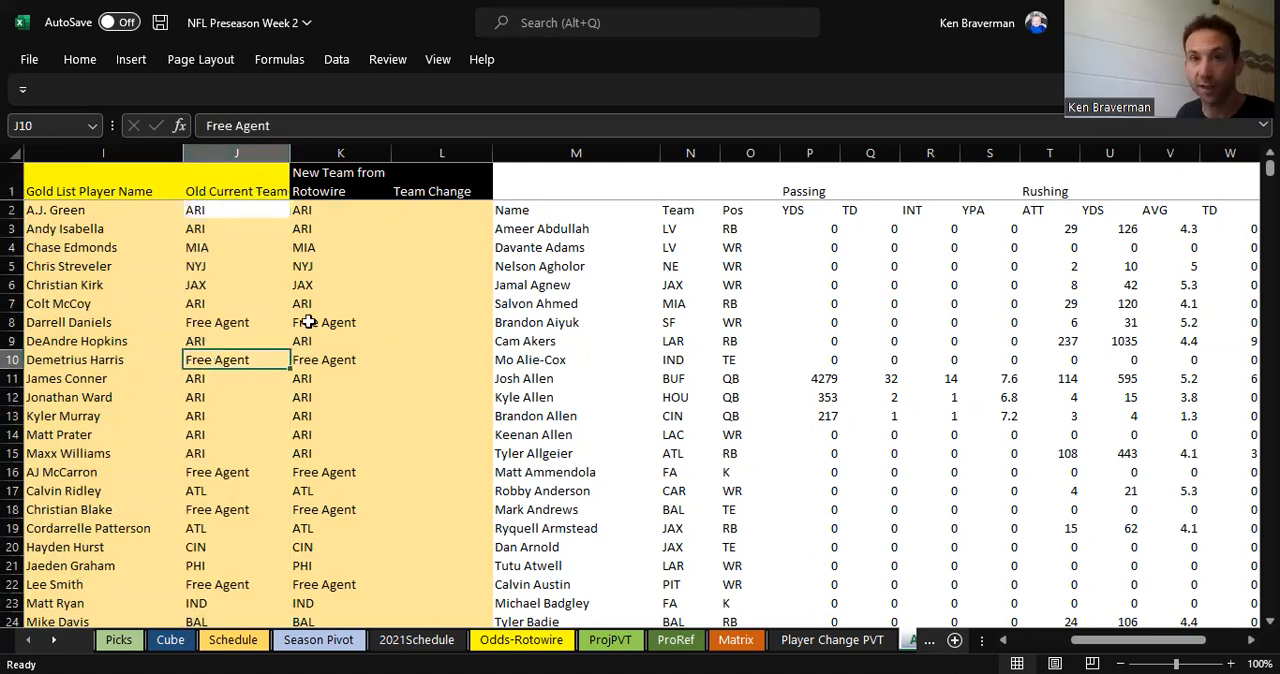
{"action": "left_click", "coordinate": [322, 150]}
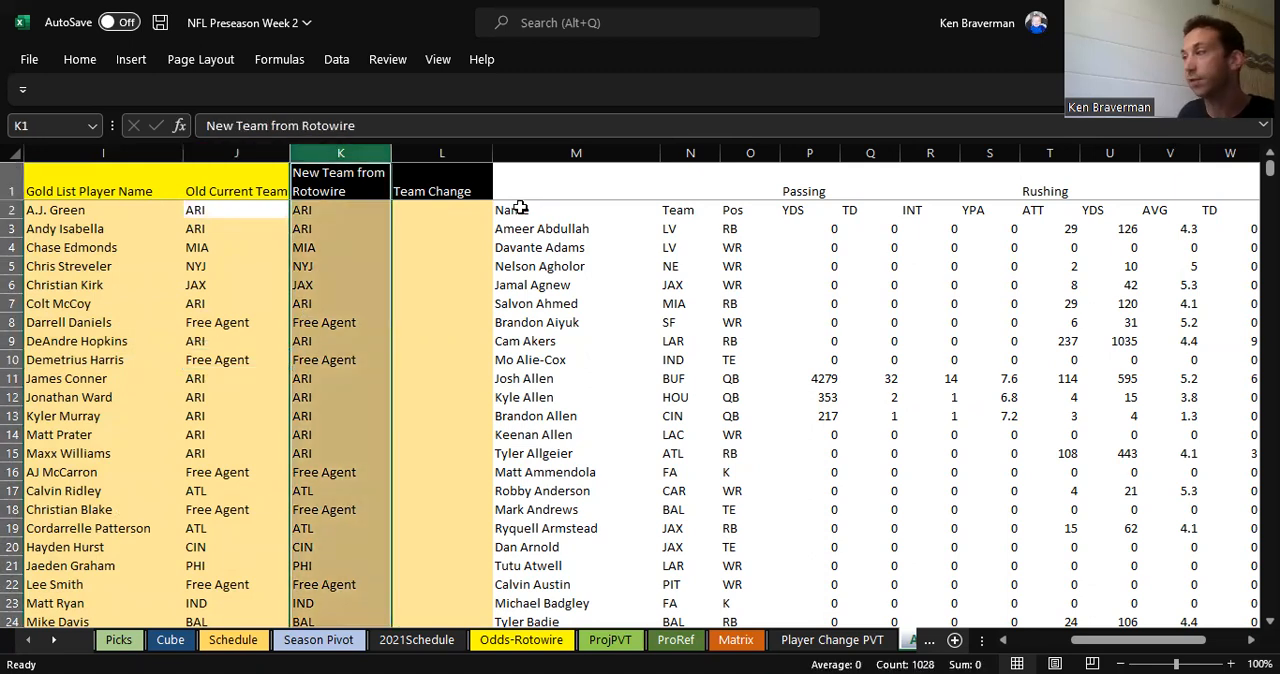
{"action": "left_click_drag", "start_coordinate": [540, 152], "coordinate": [810, 158]}
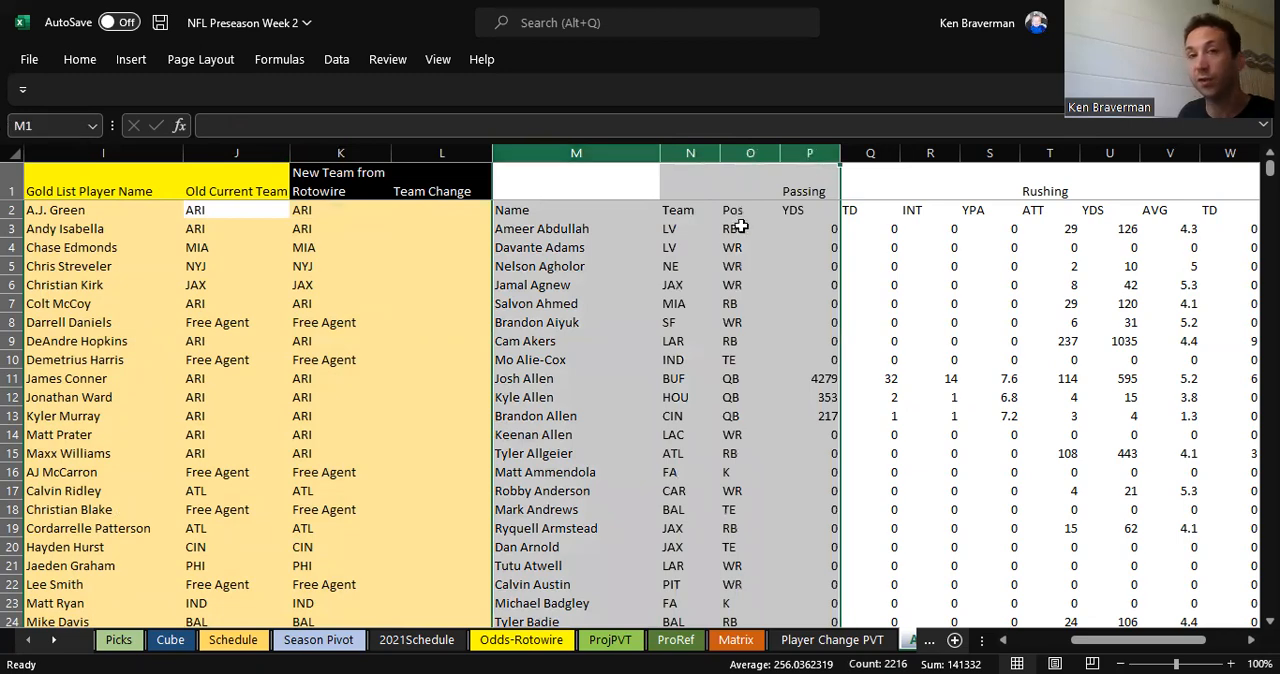
{"action": "left_click", "coordinate": [665, 322]}
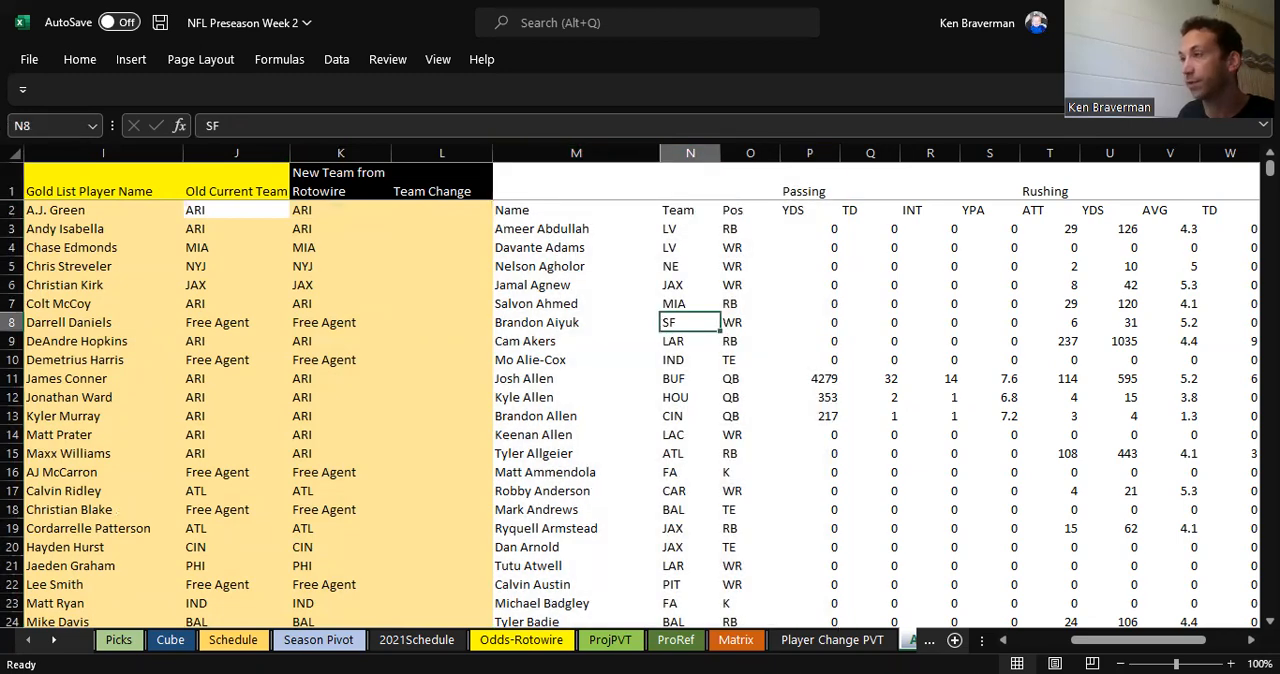
Step: Switch back to Rotowire in the browser and look over the projections page's navigation, filter options and player table
{"action": "key", "text": "alt+Tab"}
{"action": "scroll", "coordinate": [126, 223], "scroll_direction": "up", "scroll_amount": 5}
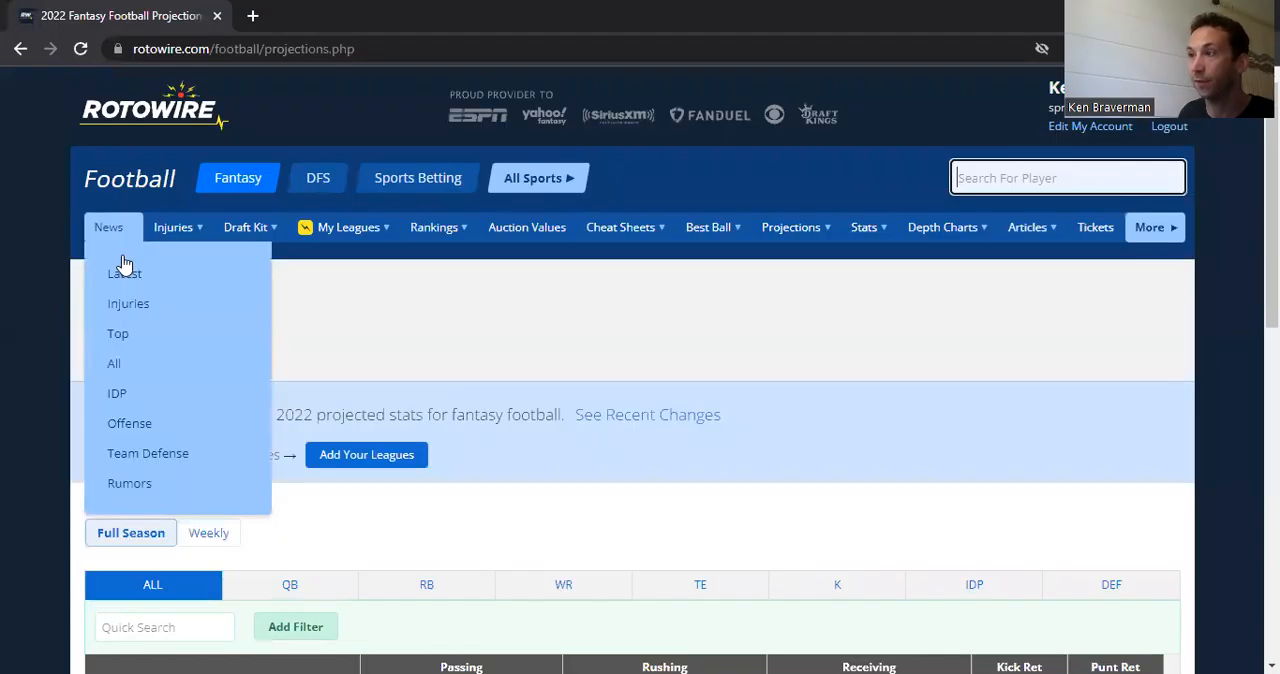
{"action": "mouse_move", "coordinate": [825, 245]}
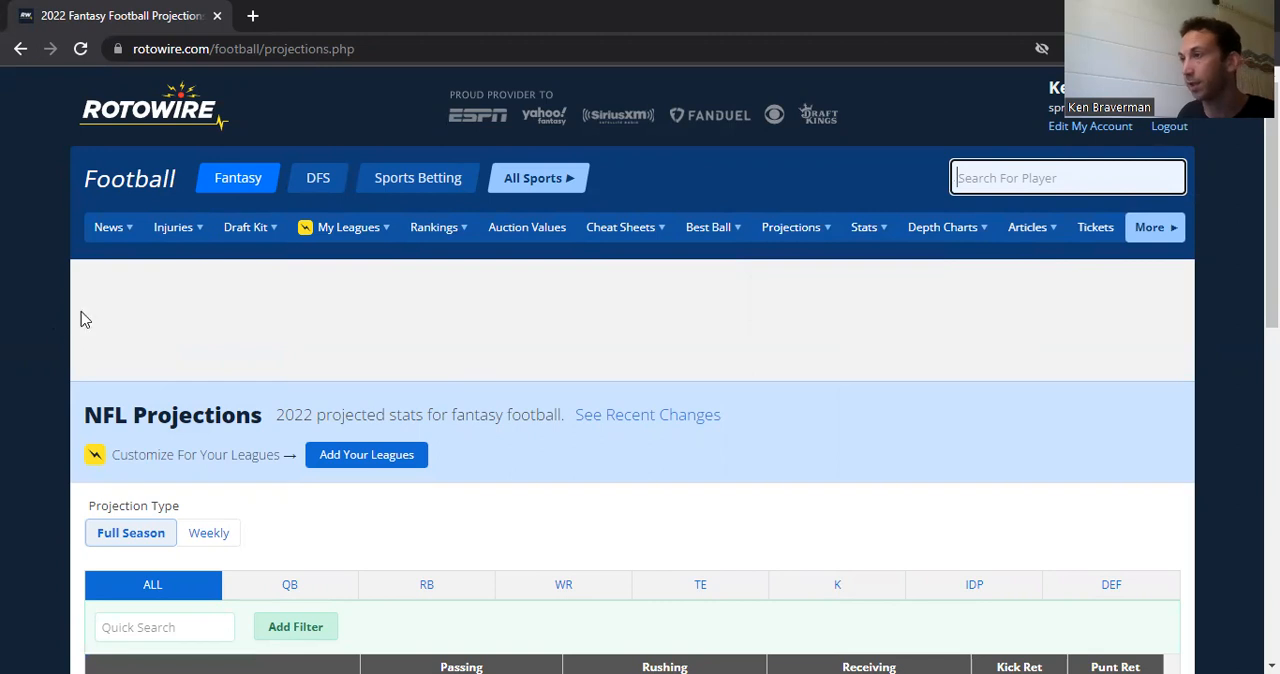
{"action": "scroll", "coordinate": [108, 532], "scroll_direction": "down", "scroll_amount": 1}
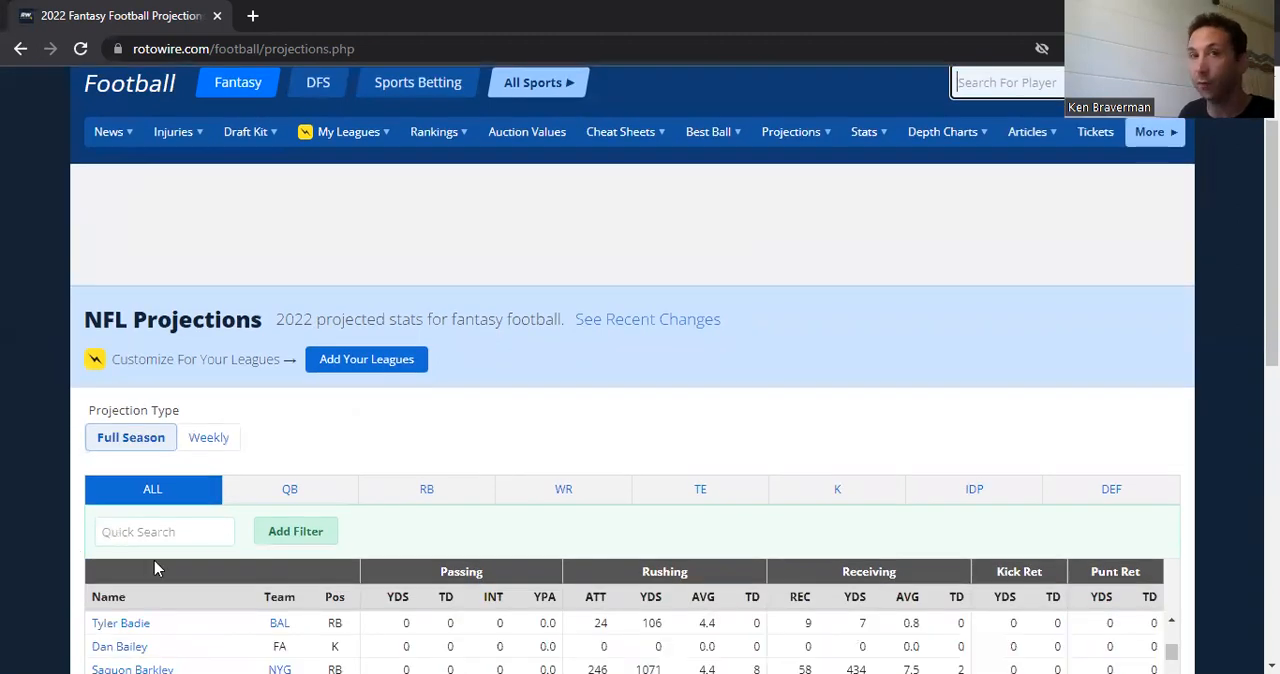
{"action": "scroll", "coordinate": [154, 568], "scroll_direction": "down", "scroll_amount": 2}
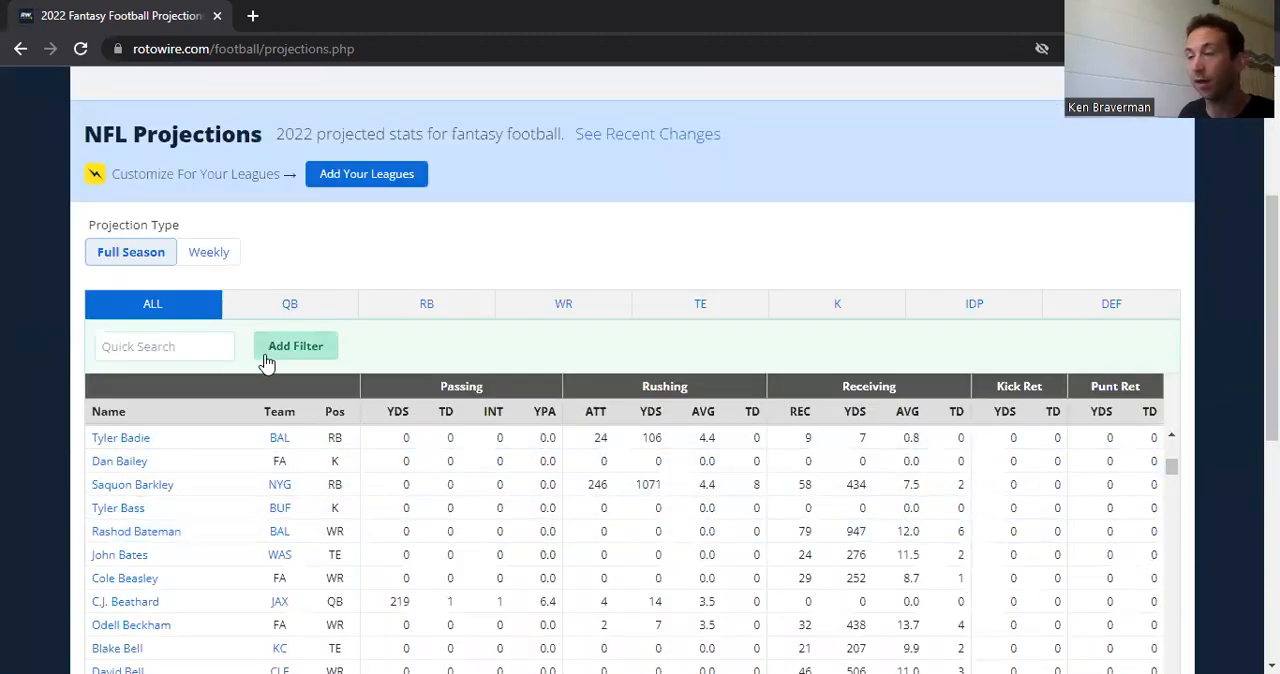
{"action": "scroll", "coordinate": [266, 362], "scroll_direction": "up", "scroll_amount": 3}
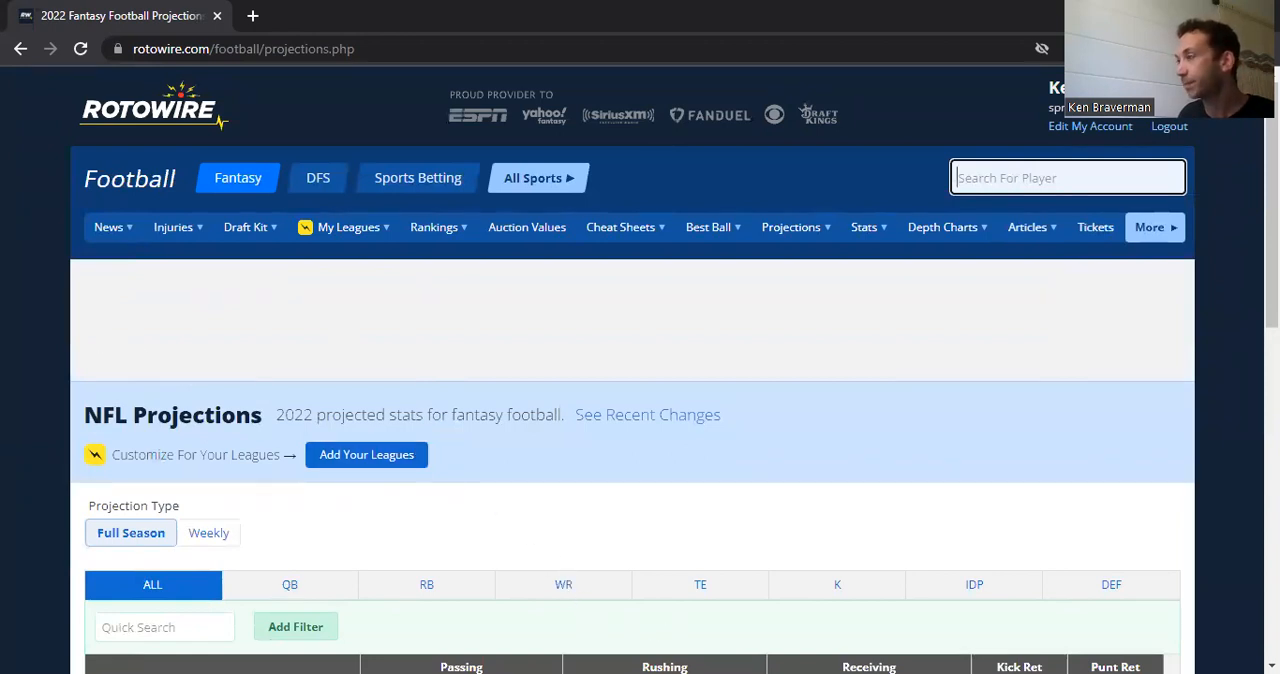
Step: Switch back to the Excel workbook and examine how the K2 formula looks up the player in I2 within Rotowire columns M:N
{"action": "key", "text": "alt+Tab"}
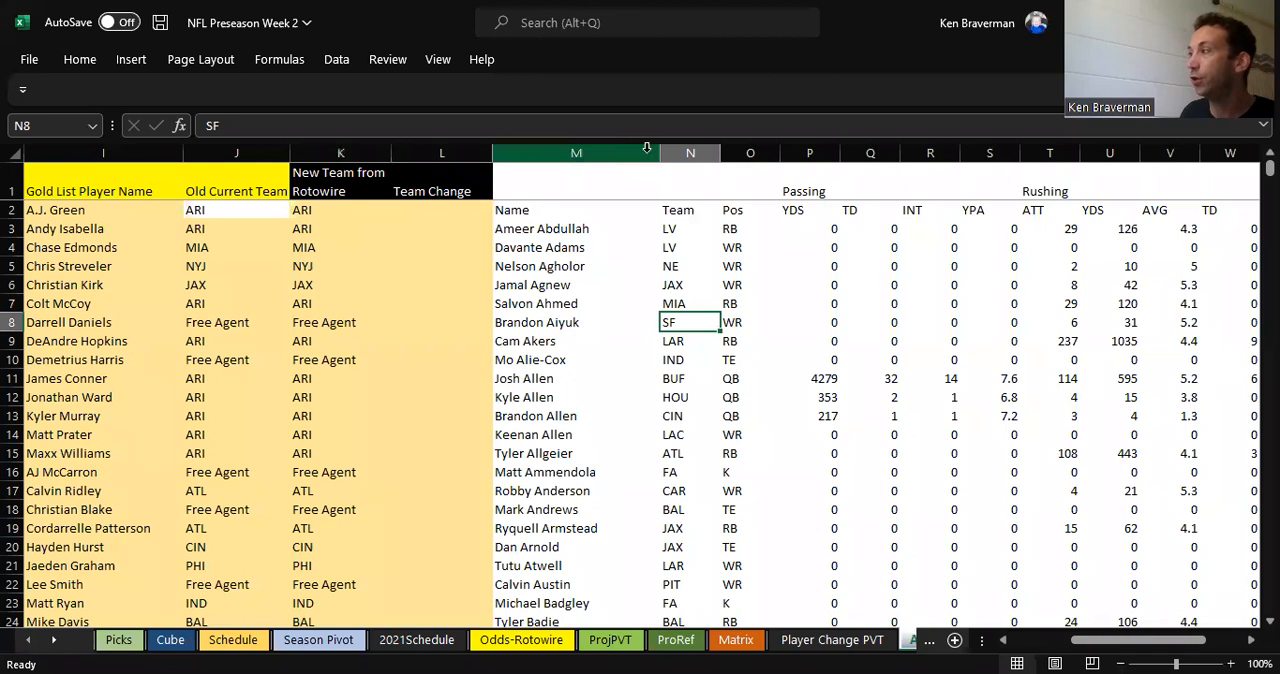
{"action": "left_click_drag", "start_coordinate": [645, 150], "coordinate": [692, 150]}
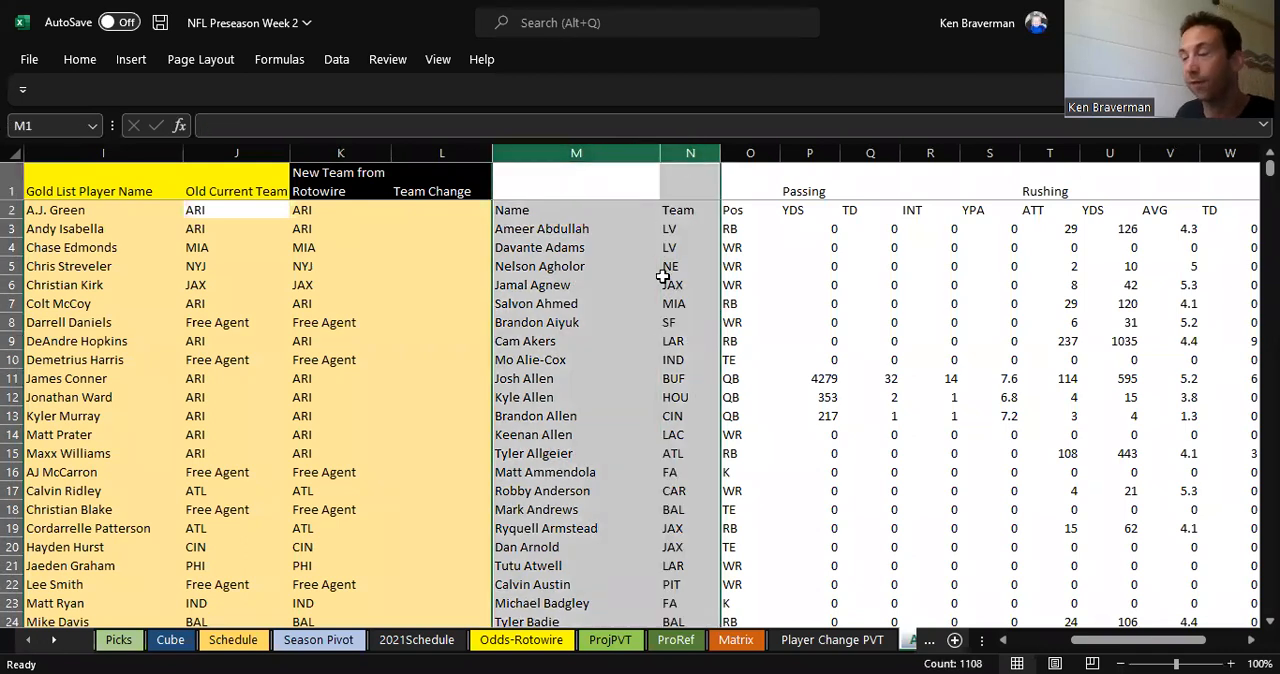
{"action": "left_click", "coordinate": [360, 314]}
{"action": "left_click", "coordinate": [231, 209]}
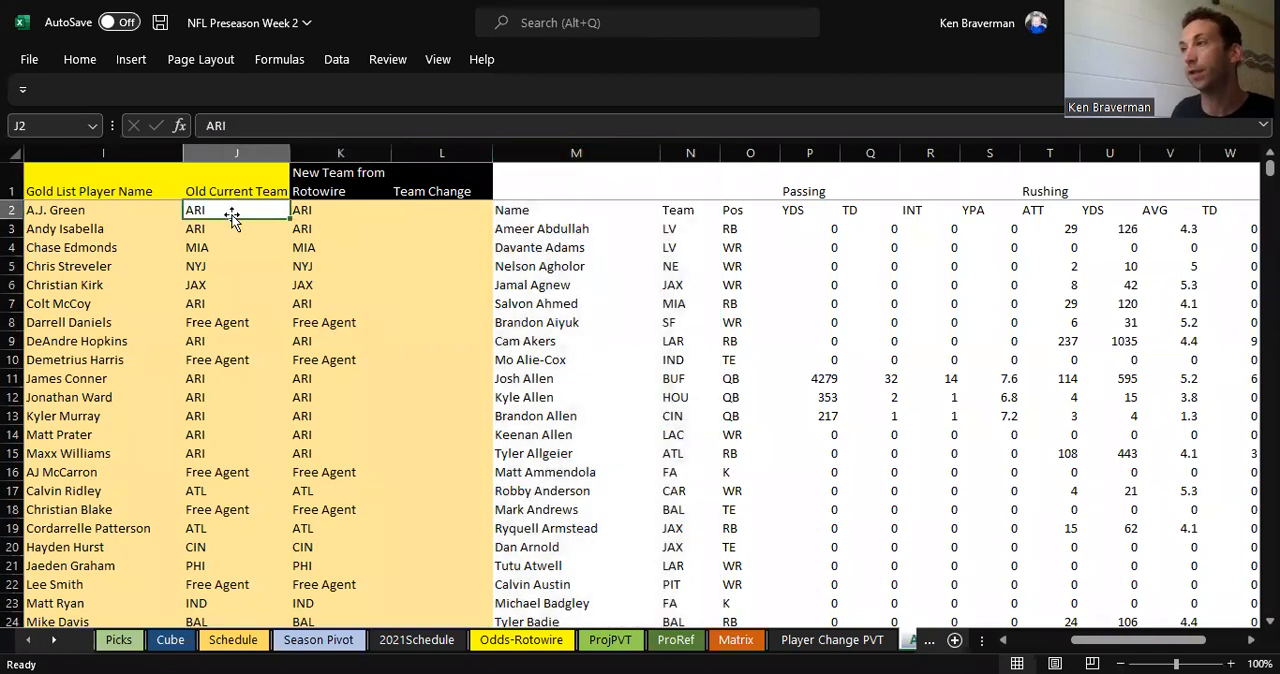
{"action": "left_click", "coordinate": [298, 215]}
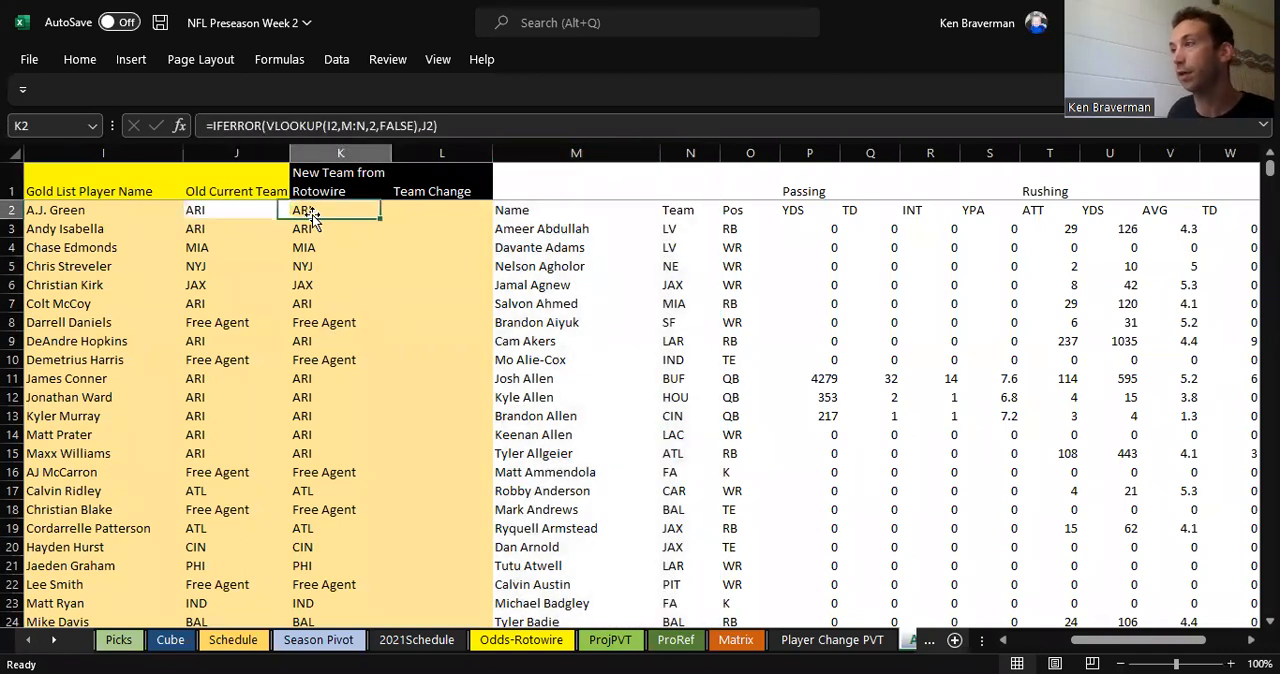
{"action": "left_click", "coordinate": [95, 214]}
{"action": "left_click_drag", "start_coordinate": [586, 151], "coordinate": [691, 150]}
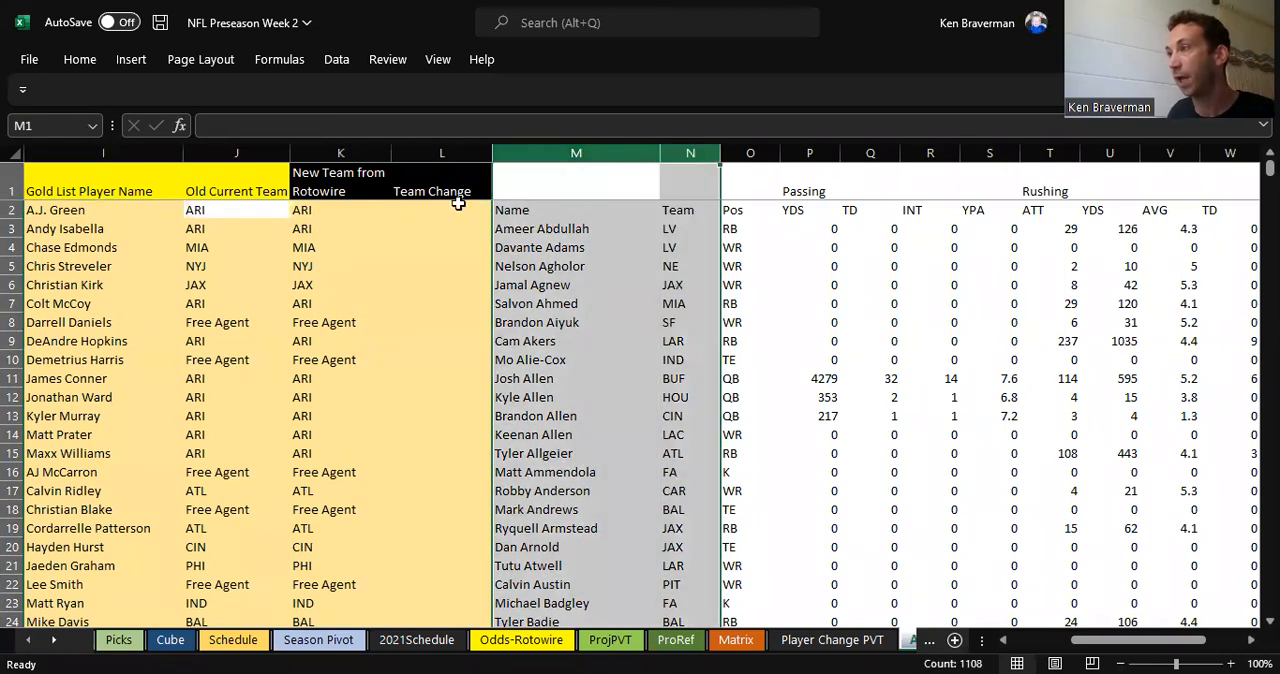
{"action": "left_click", "coordinate": [312, 210]}
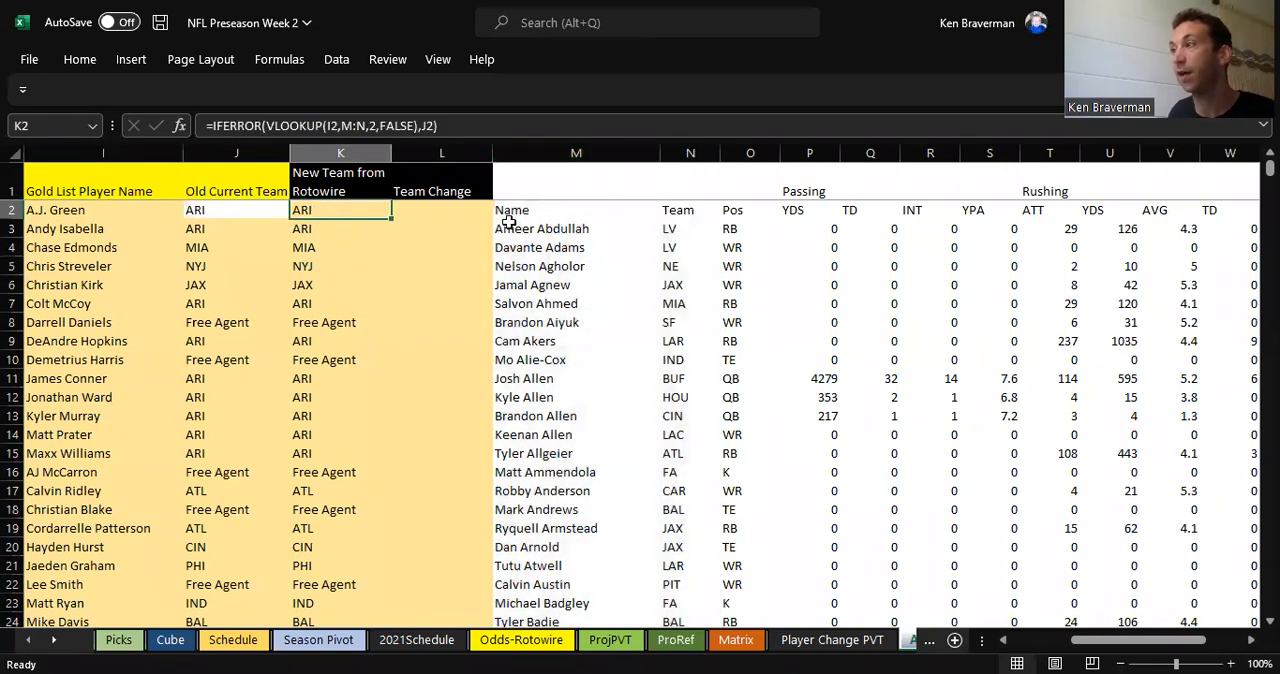
Step: Trace the row 3 lookup from the gold list name in I3 through Rotowire columns M:N to the new team in K3
{"action": "left_click", "coordinate": [102, 208]}
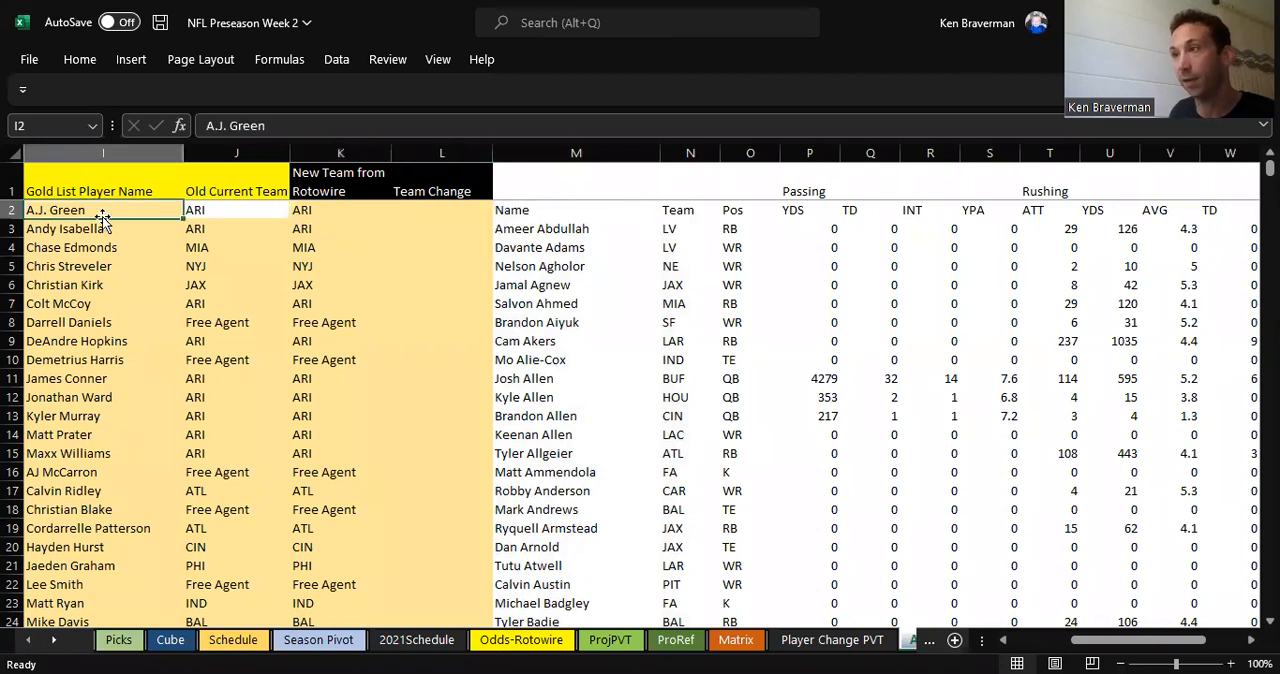
{"action": "left_click", "coordinate": [102, 227]}
{"action": "left_click", "coordinate": [313, 228]}
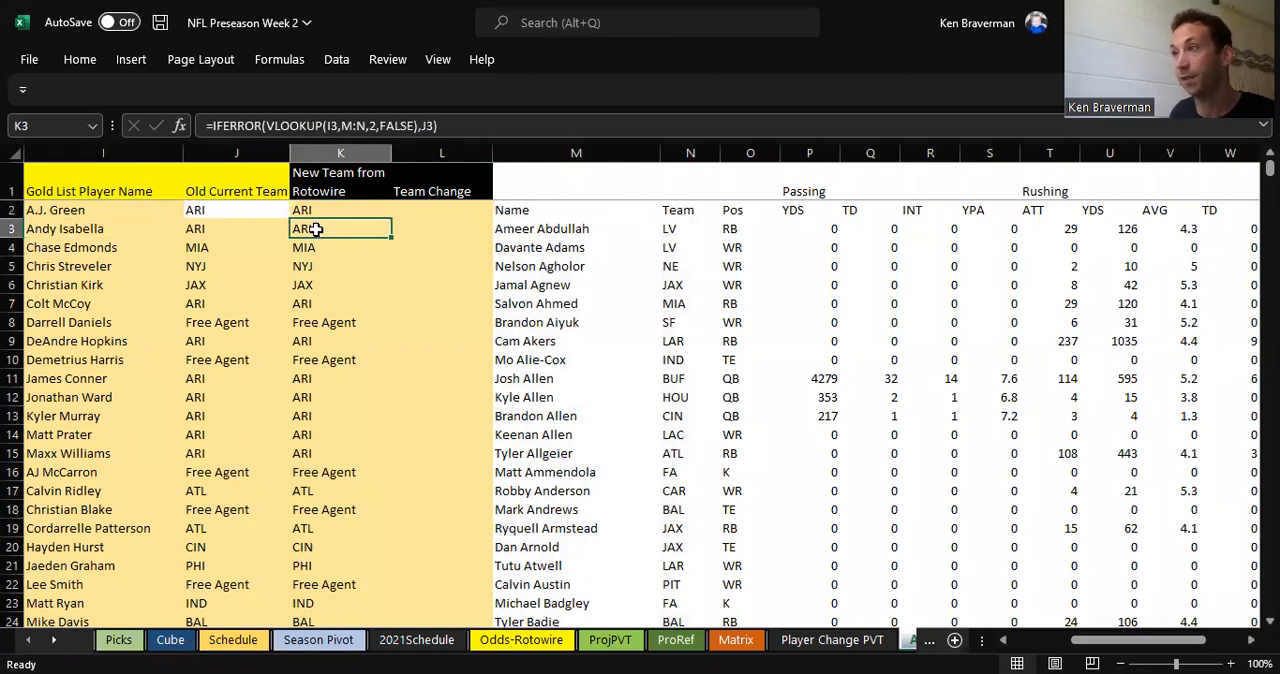
{"action": "left_click_drag", "start_coordinate": [542, 162], "coordinate": [686, 150]}
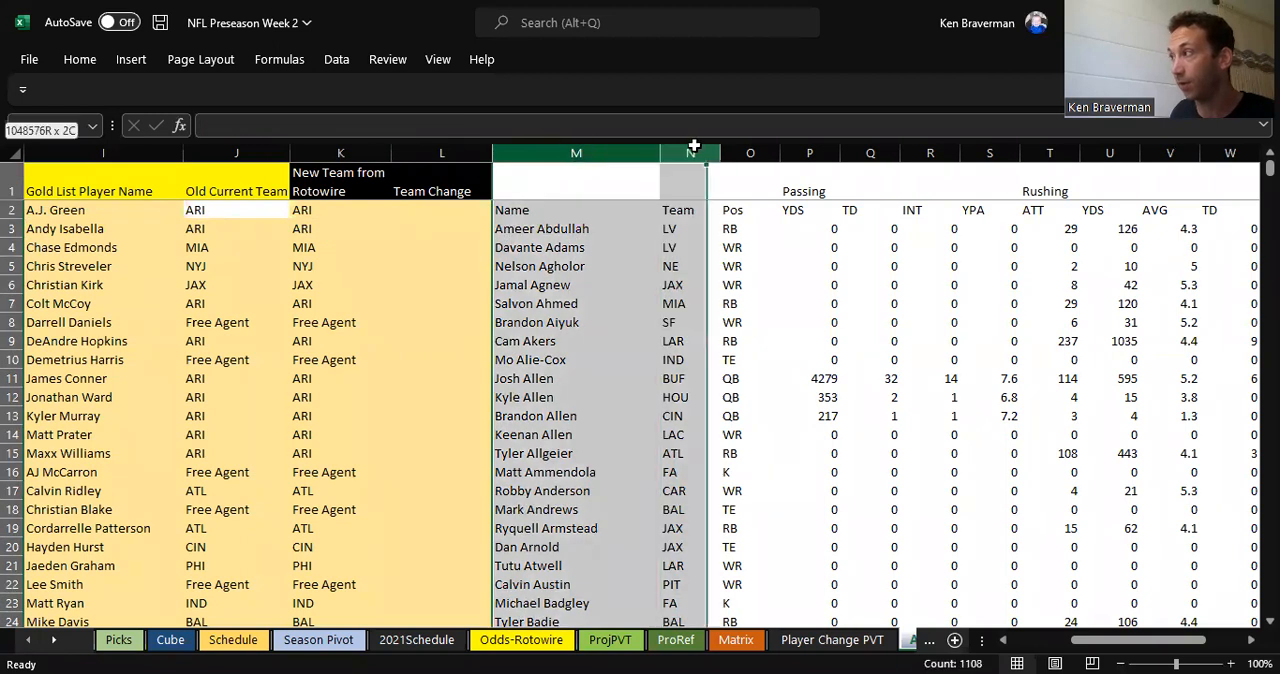
{"action": "left_click", "coordinate": [86, 231]}
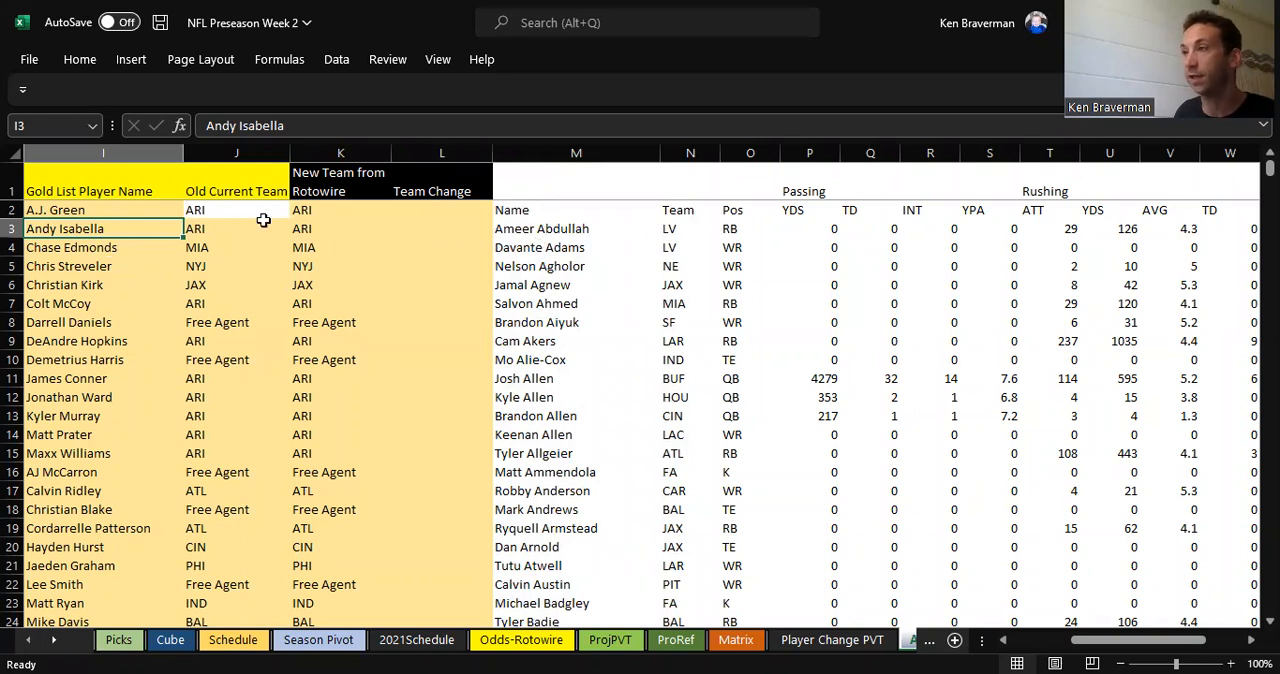
{"action": "left_click", "coordinate": [566, 153]}
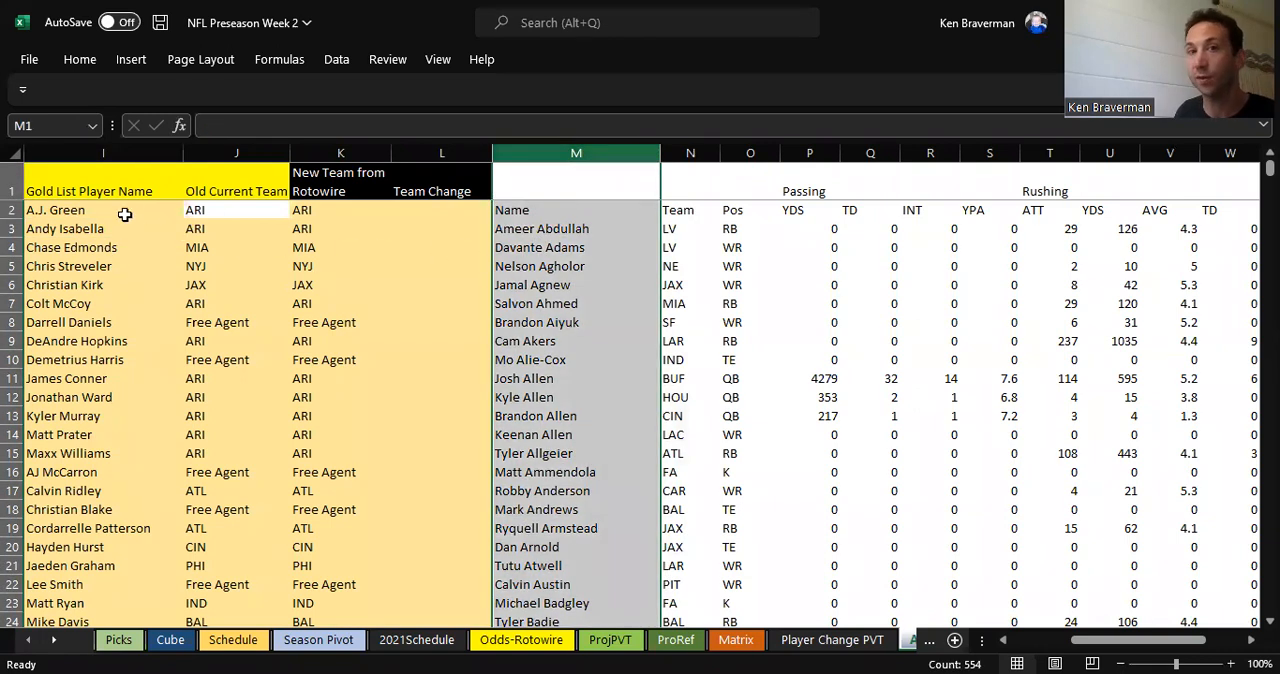
{"action": "left_click", "coordinate": [90, 228]}
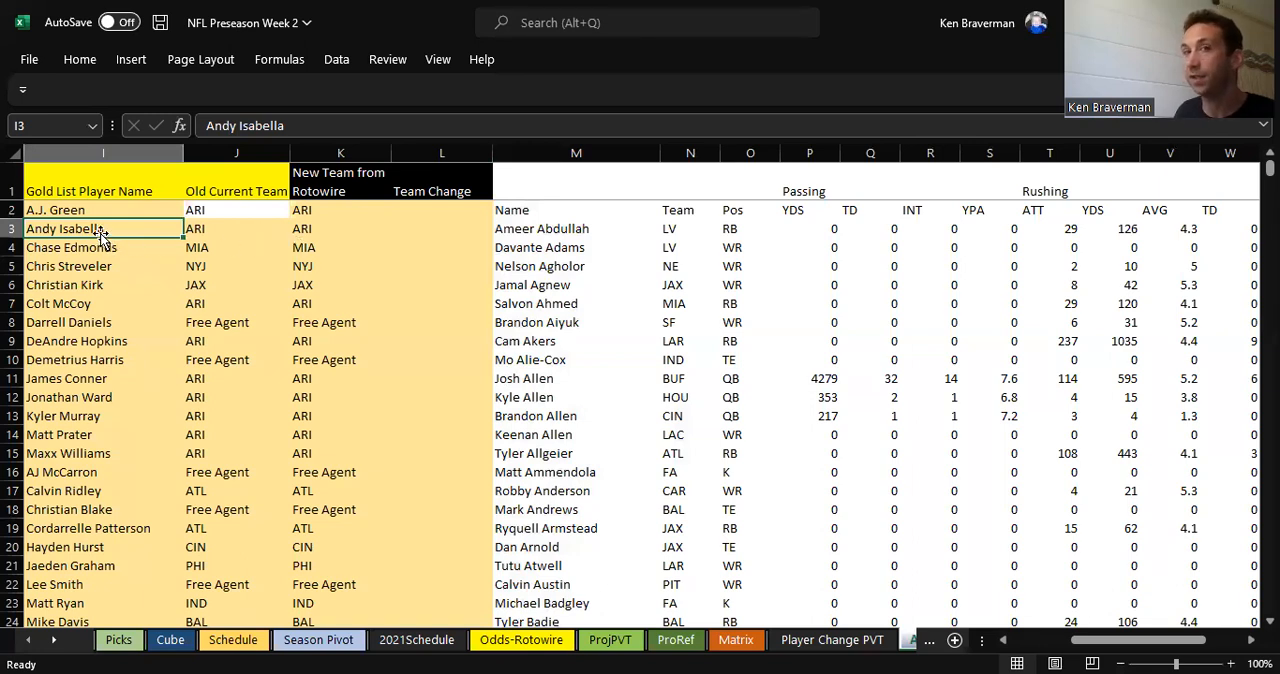
{"action": "left_click", "coordinate": [322, 231]}
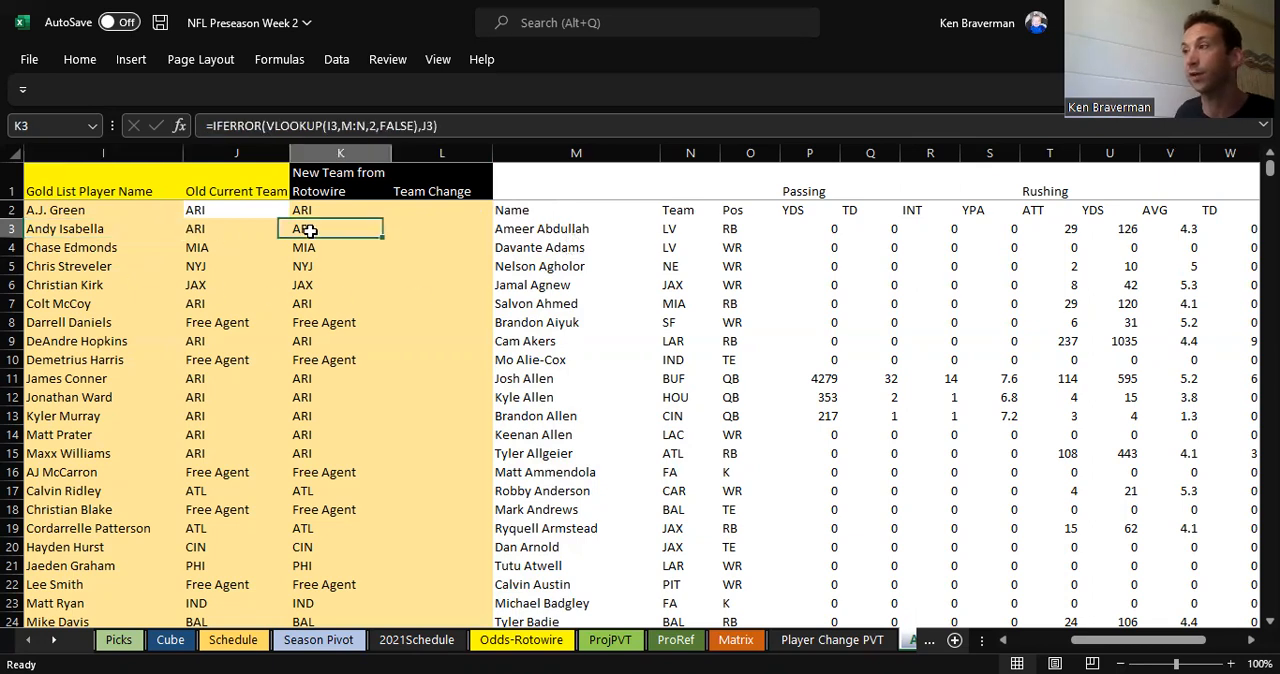
{"action": "left_click_drag", "start_coordinate": [100, 229], "coordinate": [334, 240]}
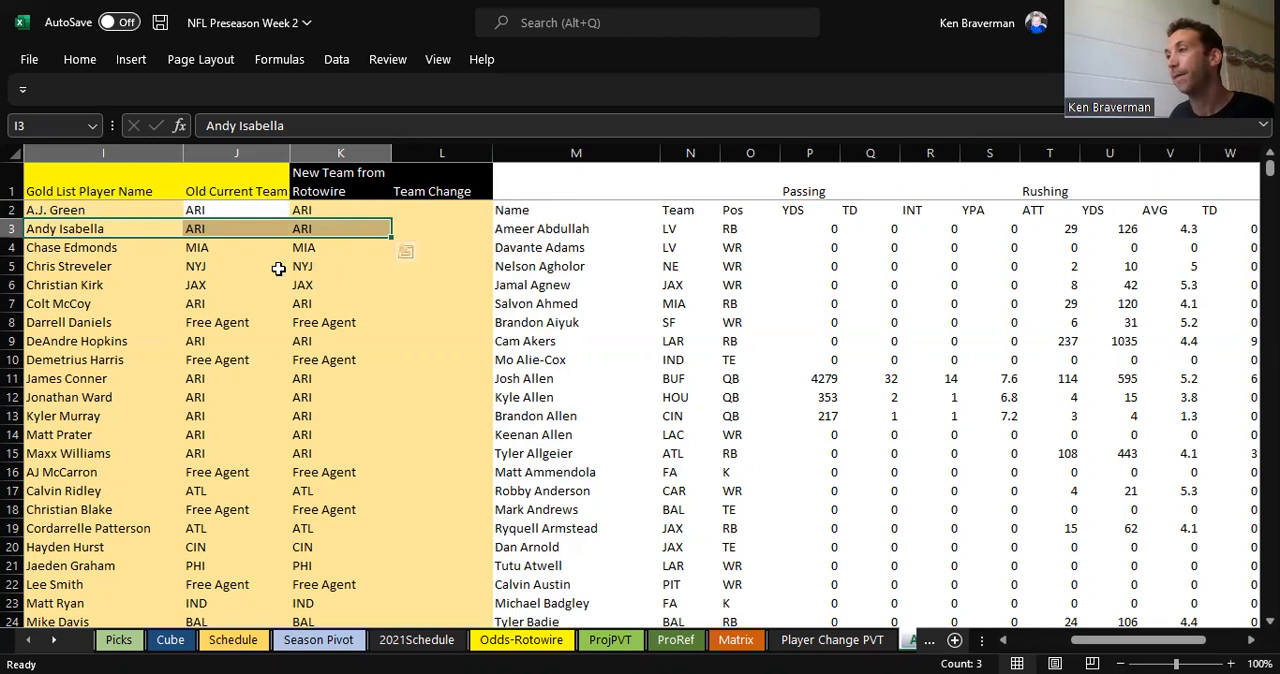
Step: Inspect the lookup formulas further down the New Team from Rotowire column and the Rotowire data in columns M to R
{"action": "left_click", "coordinate": [342, 250]}
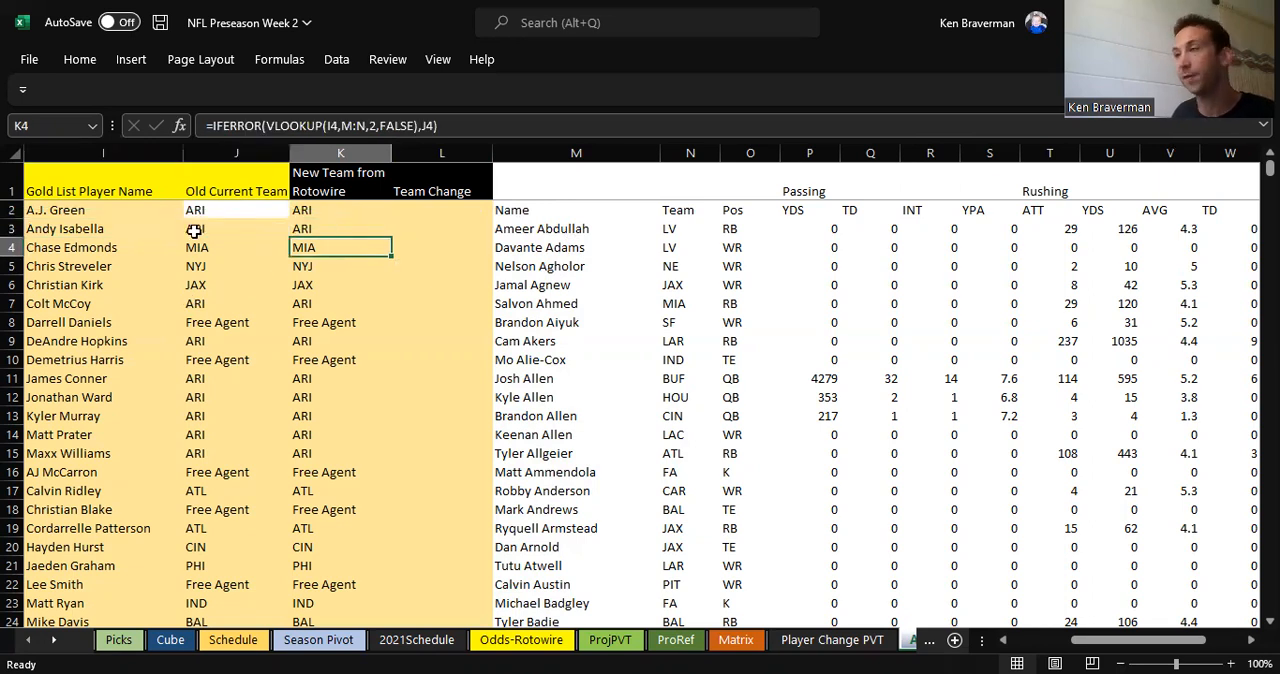
{"action": "scroll", "coordinate": [329, 297], "scroll_direction": "down", "scroll_amount": 1}
{"action": "left_click", "coordinate": [327, 267]}
{"action": "left_click", "coordinate": [327, 307]}
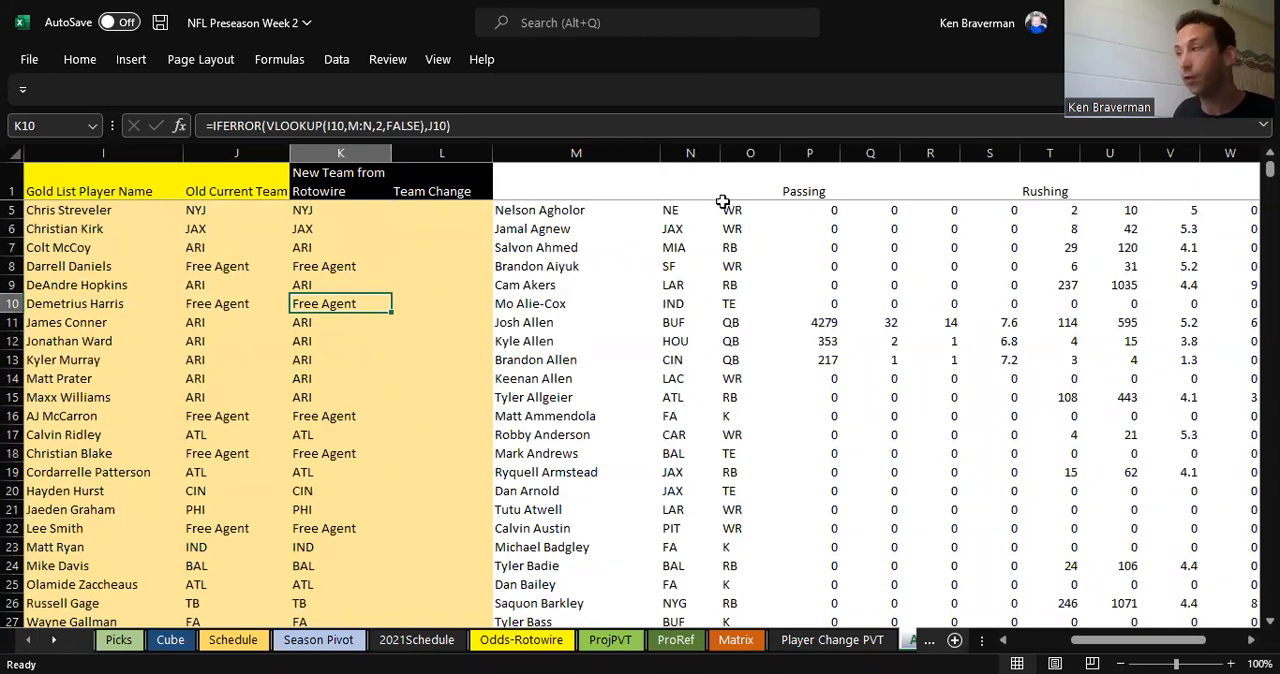
{"action": "left_click_drag", "start_coordinate": [624, 155], "coordinate": [941, 158]}
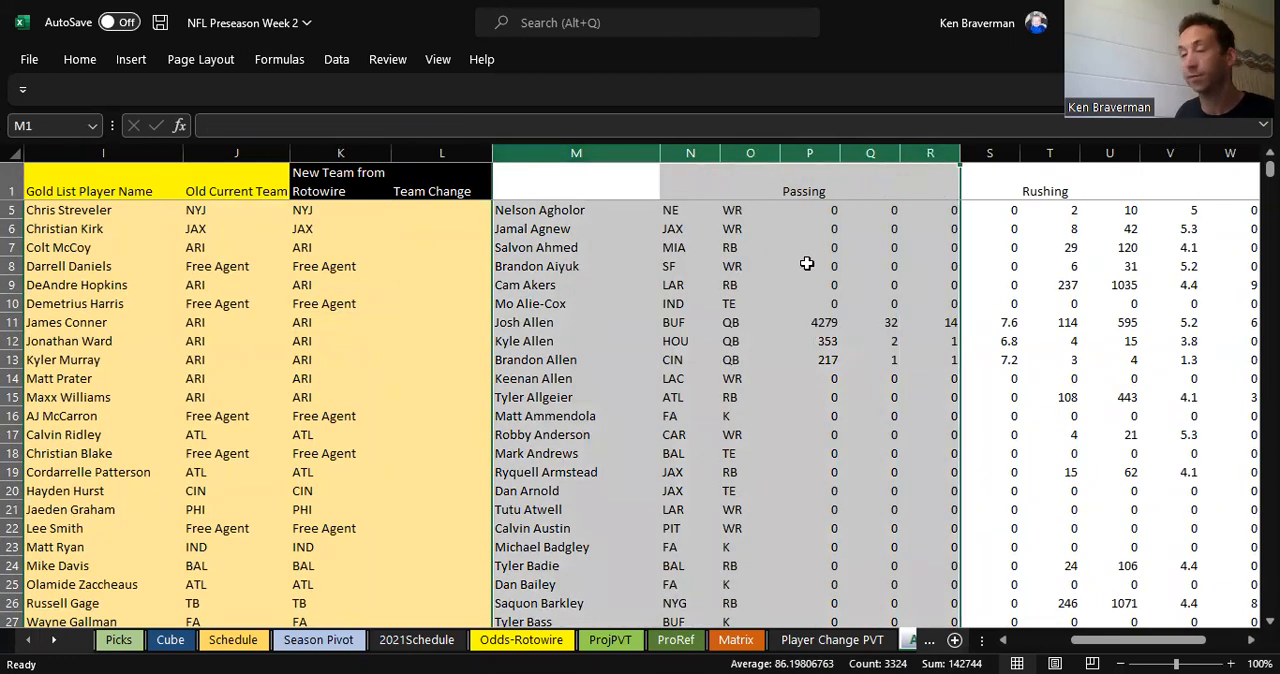
{"action": "scroll", "coordinate": [690, 325], "scroll_direction": "up", "scroll_amount": 1}
{"action": "left_click", "coordinate": [559, 362]}
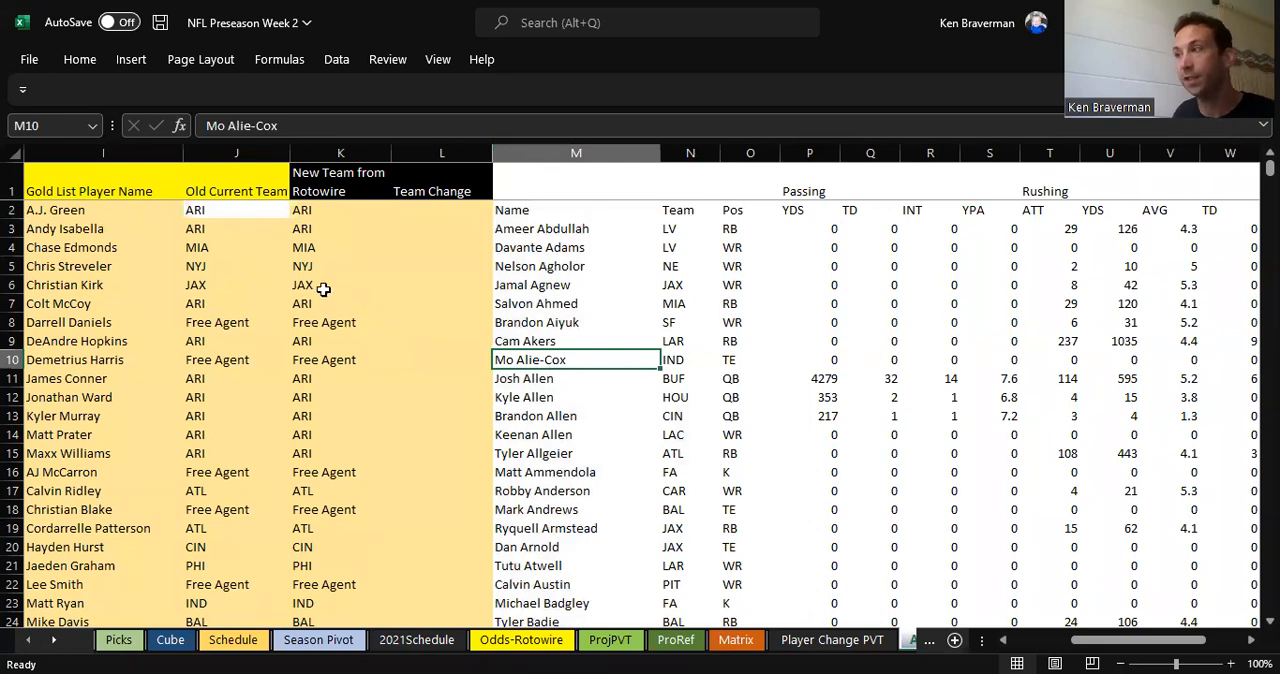
Step: Examine the Team Change formula in L4 and the old and new teams it compares in J4 and K4
{"action": "left_click_drag", "start_coordinate": [424, 263], "coordinate": [429, 222]}
{"action": "left_click", "coordinate": [432, 149]}
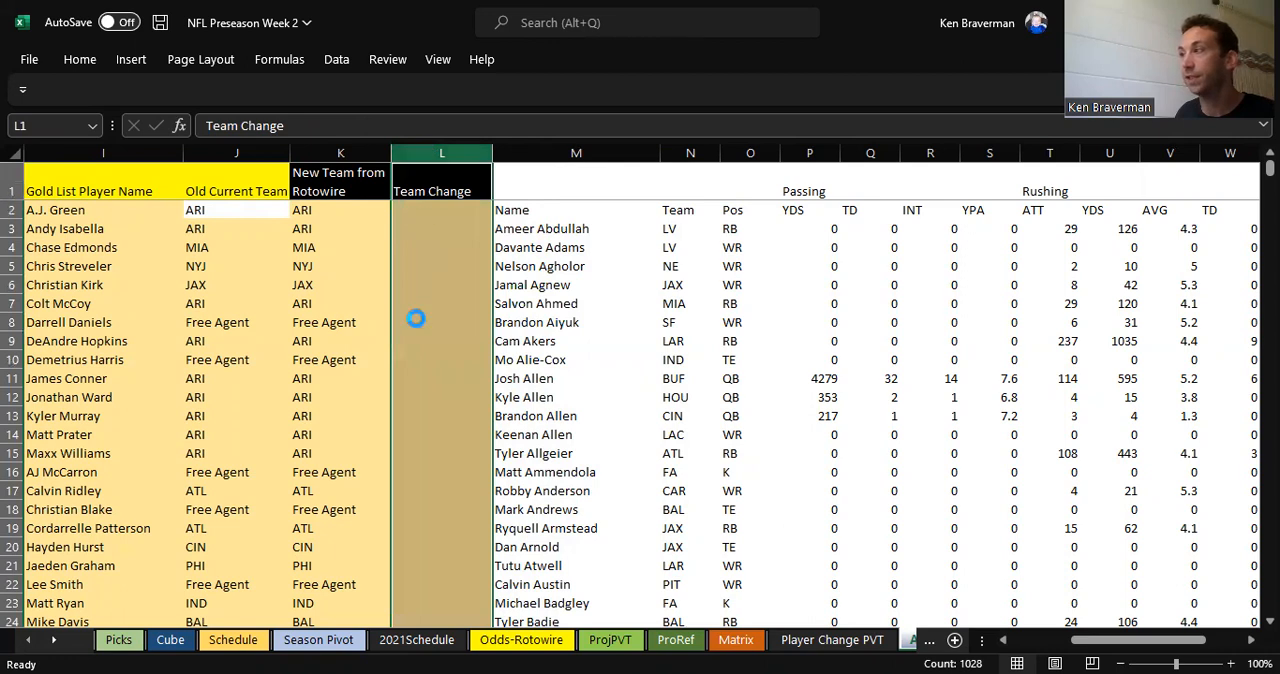
{"action": "scroll", "coordinate": [460, 300], "scroll_direction": "up", "scroll_amount": 2}
{"action": "left_click", "coordinate": [563, 224]}
{"action": "left_click", "coordinate": [538, 272]}
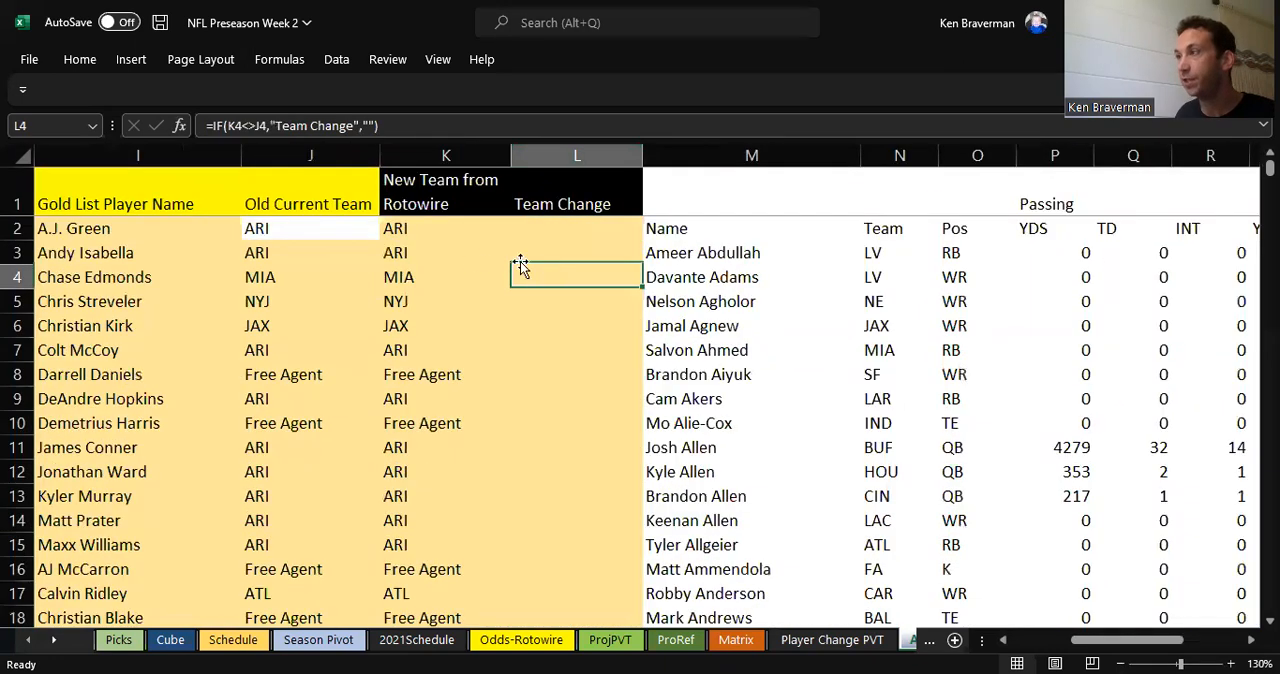
{"action": "left_click", "coordinate": [310, 274]}
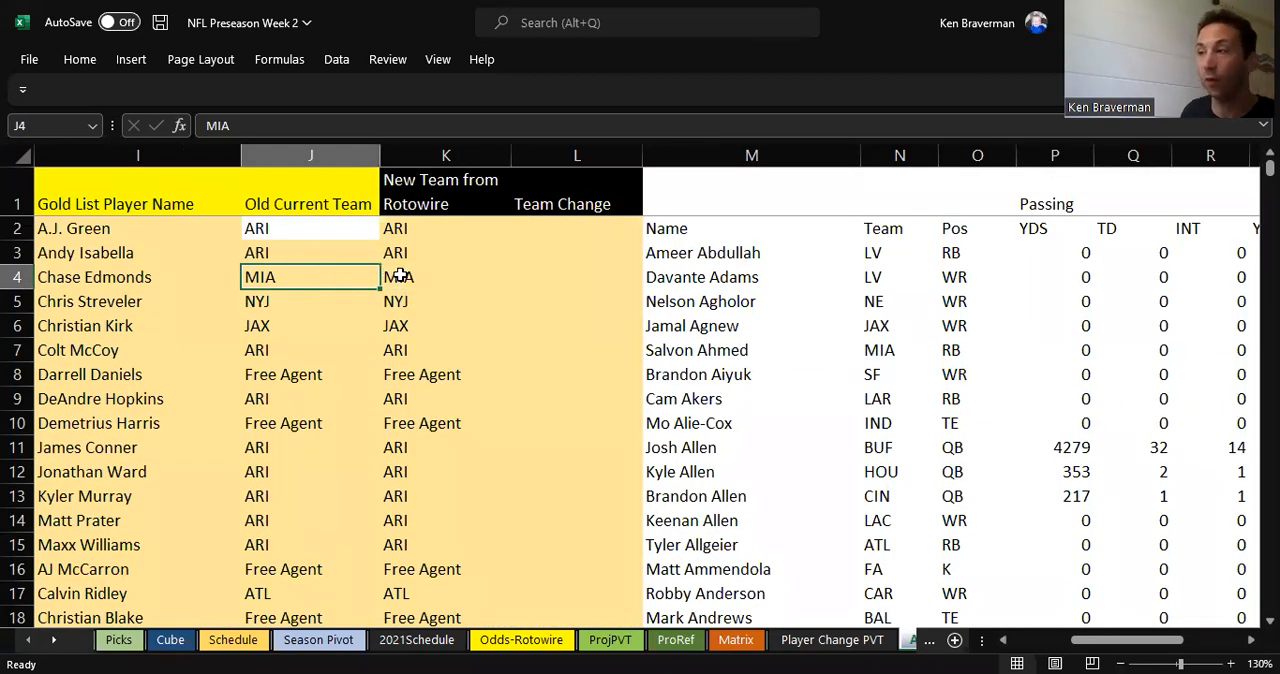
{"action": "left_click", "coordinate": [400, 276]}
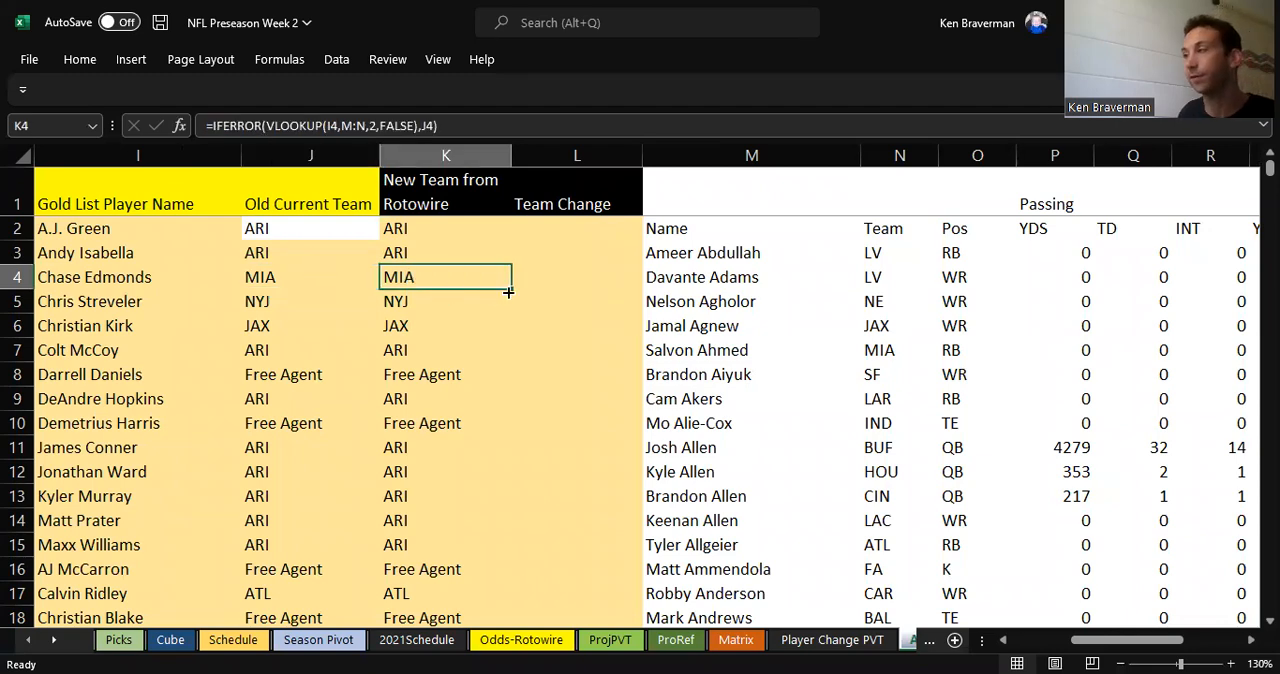
{"action": "left_click", "coordinate": [572, 274]}
Step: Find a player flagged in the Team Change column and inspect the name in I109 and the new team formula in K109
{"action": "scroll", "coordinate": [578, 320], "scroll_direction": "down", "scroll_amount": 4}
{"action": "scroll", "coordinate": [578, 323], "scroll_direction": "down", "scroll_amount": 20}
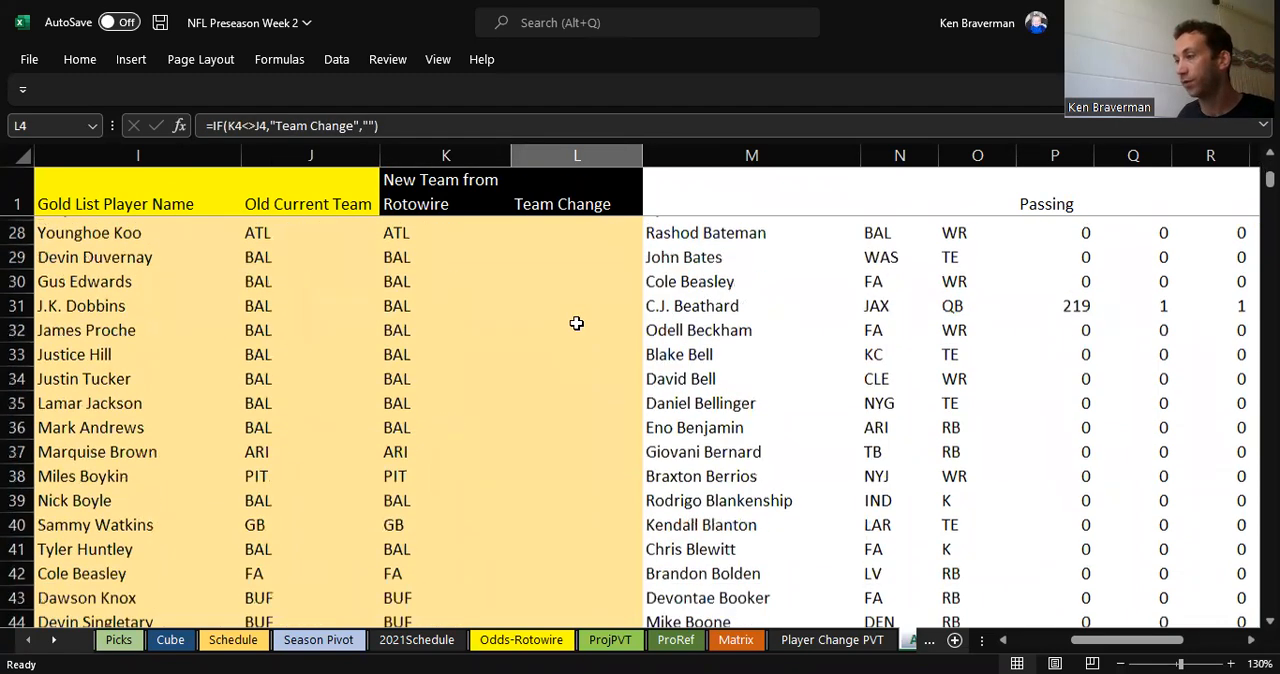
{"action": "scroll", "coordinate": [567, 325], "scroll_direction": "down", "scroll_amount": 4}
{"action": "left_click", "coordinate": [545, 277]}
{"action": "left_click", "coordinate": [130, 277]}
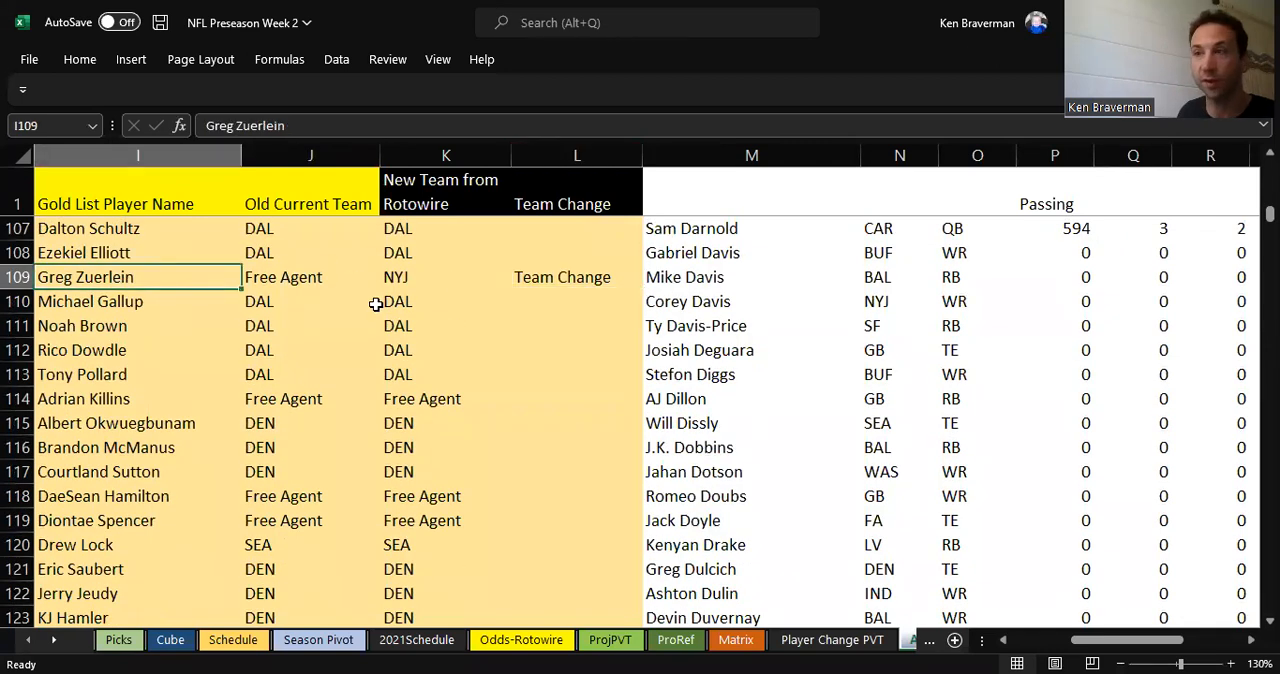
{"action": "left_click", "coordinate": [405, 274]}
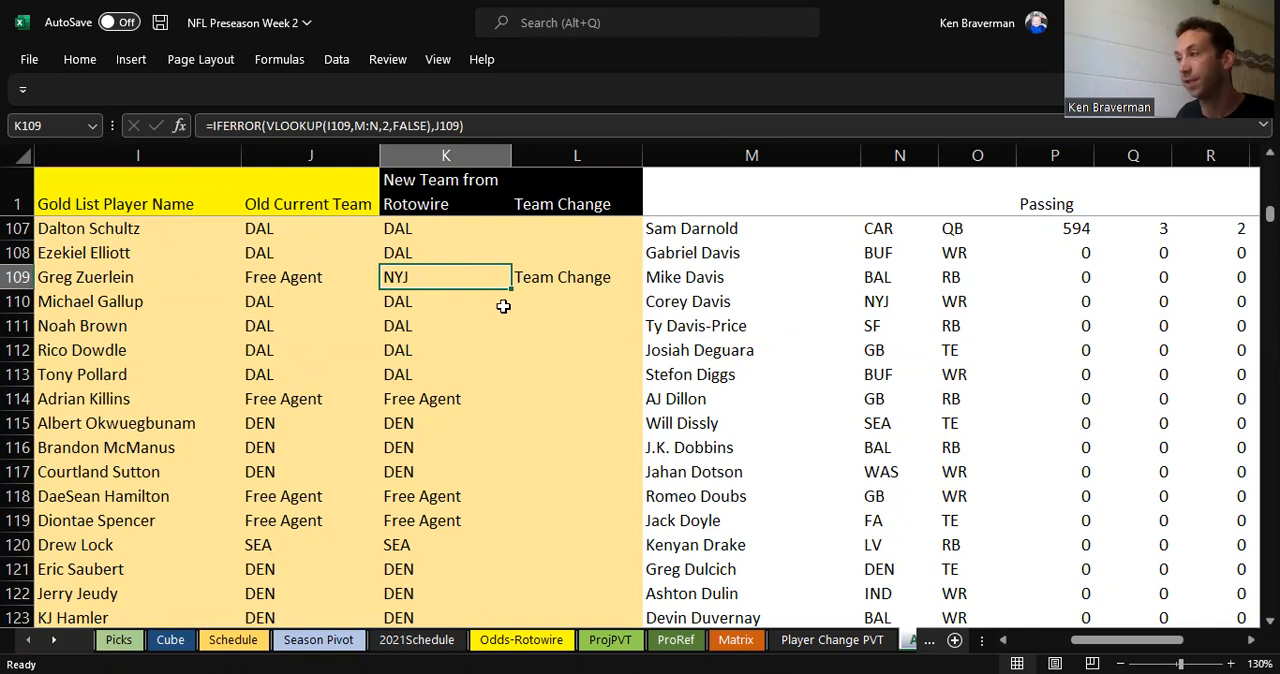
Step: Set the Old Current Team in J109 to NYJ and check the Team Change formula in L109
{"action": "left_click", "coordinate": [272, 272]}
{"action": "type", "text": "NYJ"}
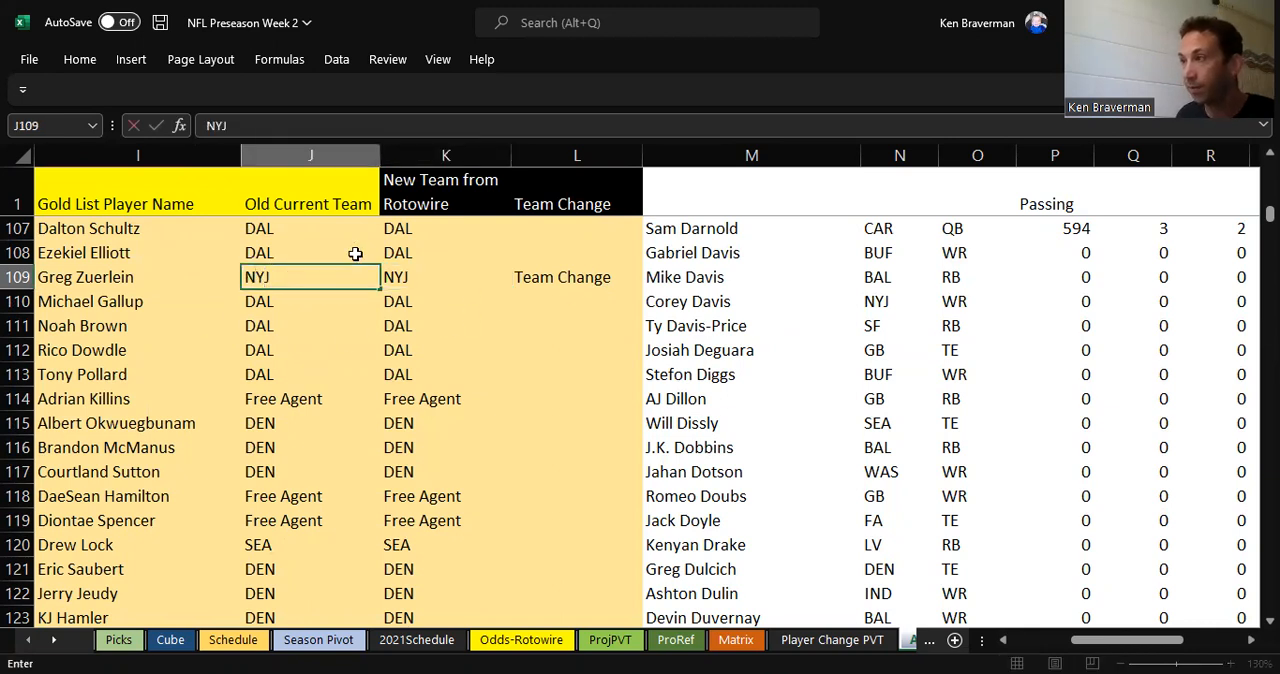
{"action": "key", "text": "Return"}
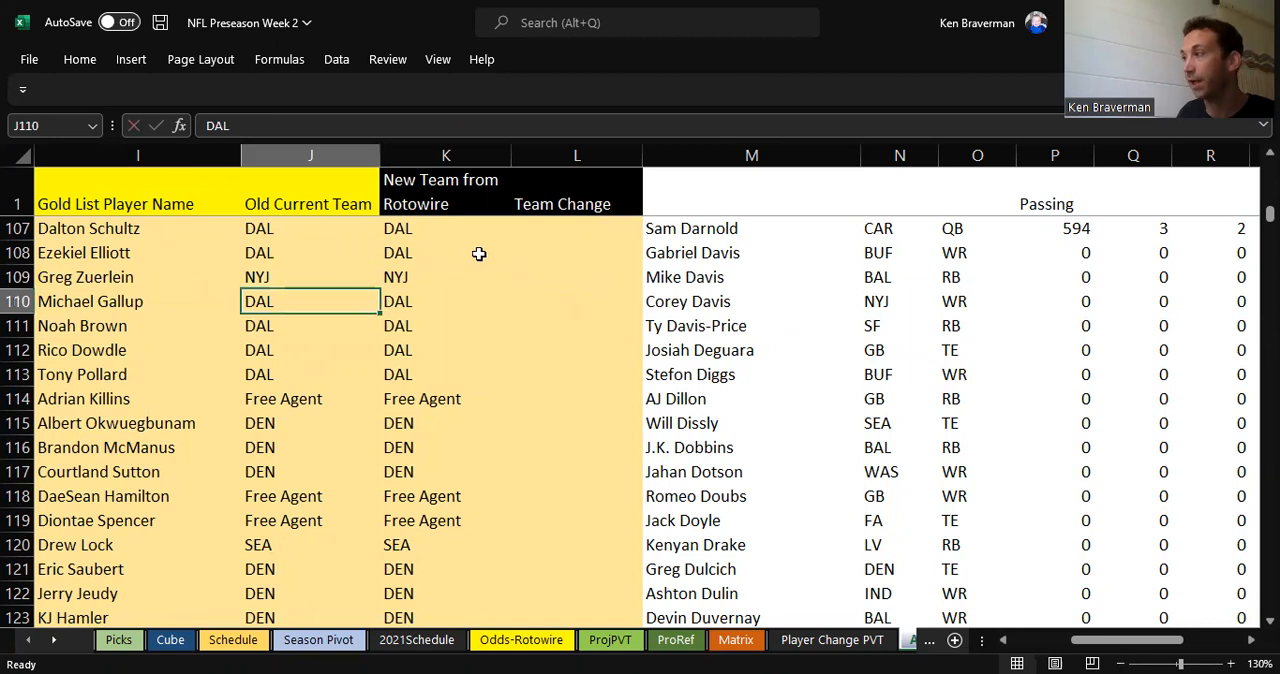
{"action": "left_click", "coordinate": [557, 277]}
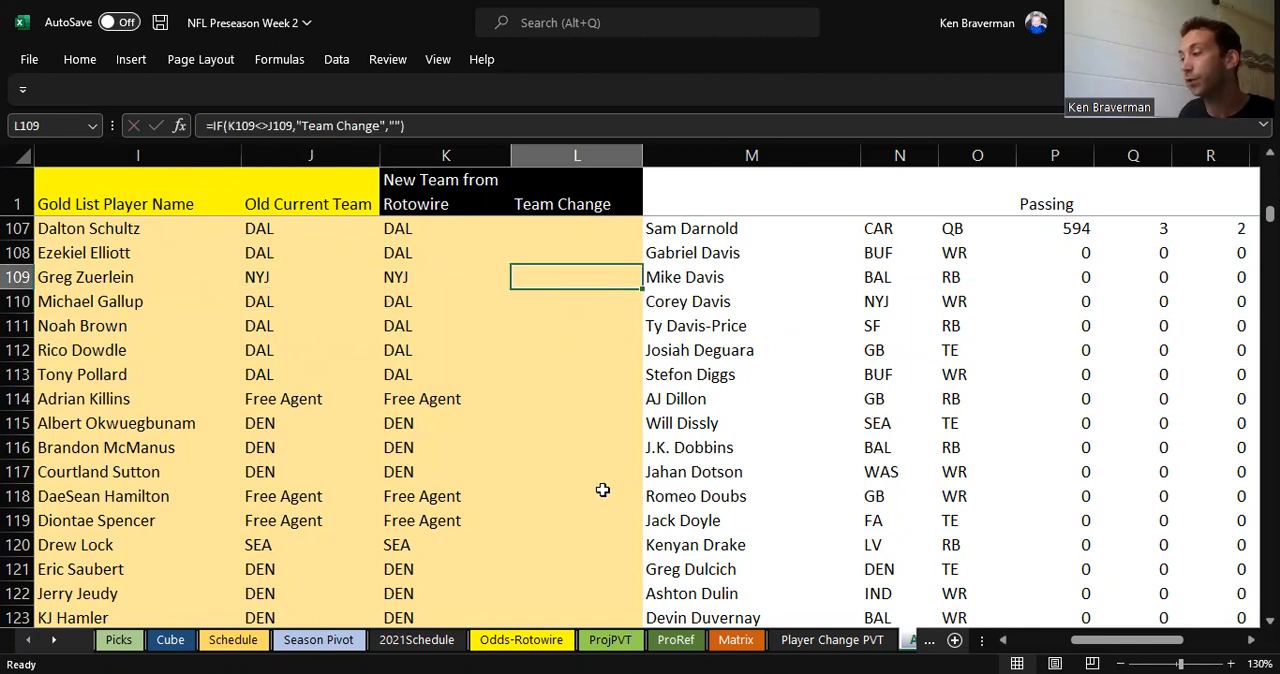
Step: Review source columns I to L, then filter the pivot table on the Player Change PVT sheet to show only Team Change players
{"action": "left_click_drag", "start_coordinate": [137, 155], "coordinate": [514, 186]}
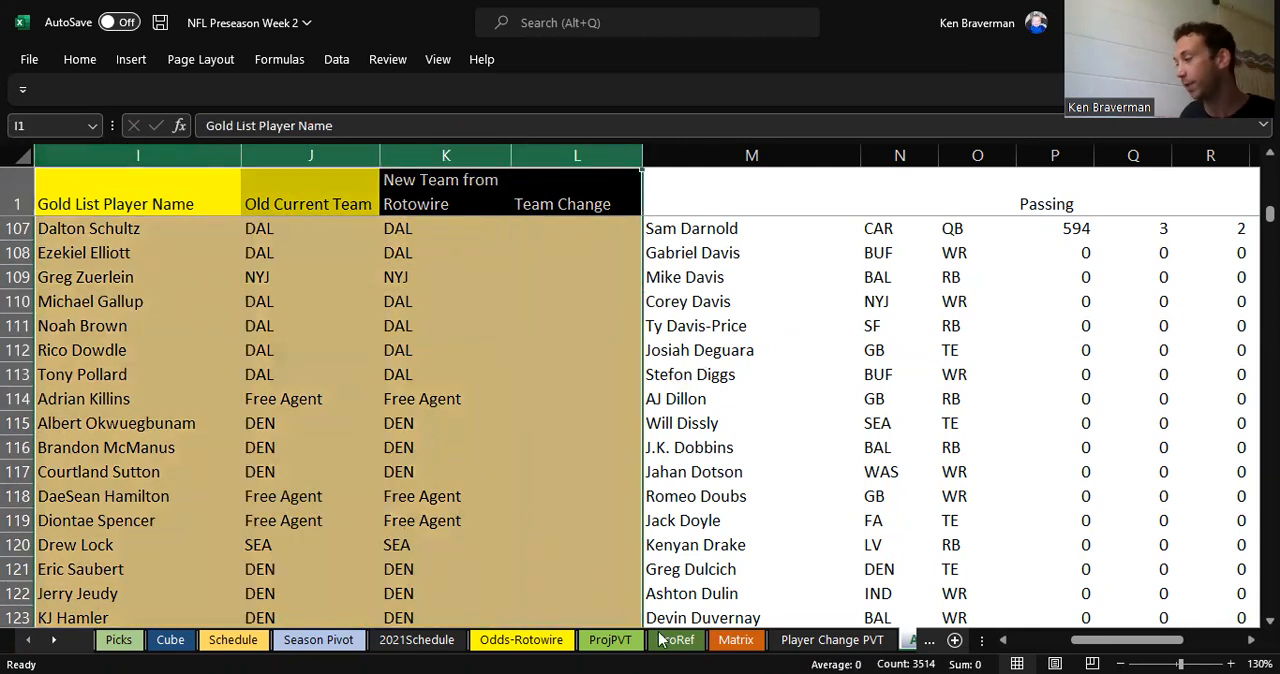
{"action": "left_click", "coordinate": [822, 644]}
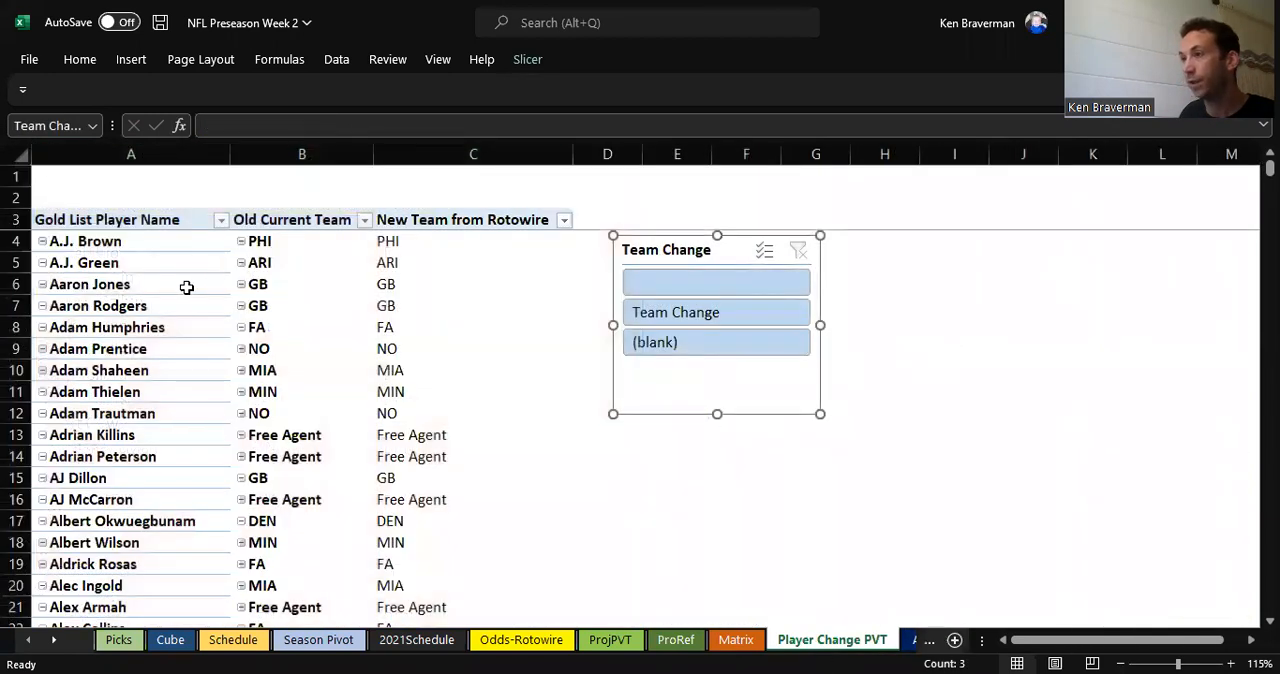
{"action": "right_click", "coordinate": [186, 287]}
{"action": "key", "text": "Escape"}
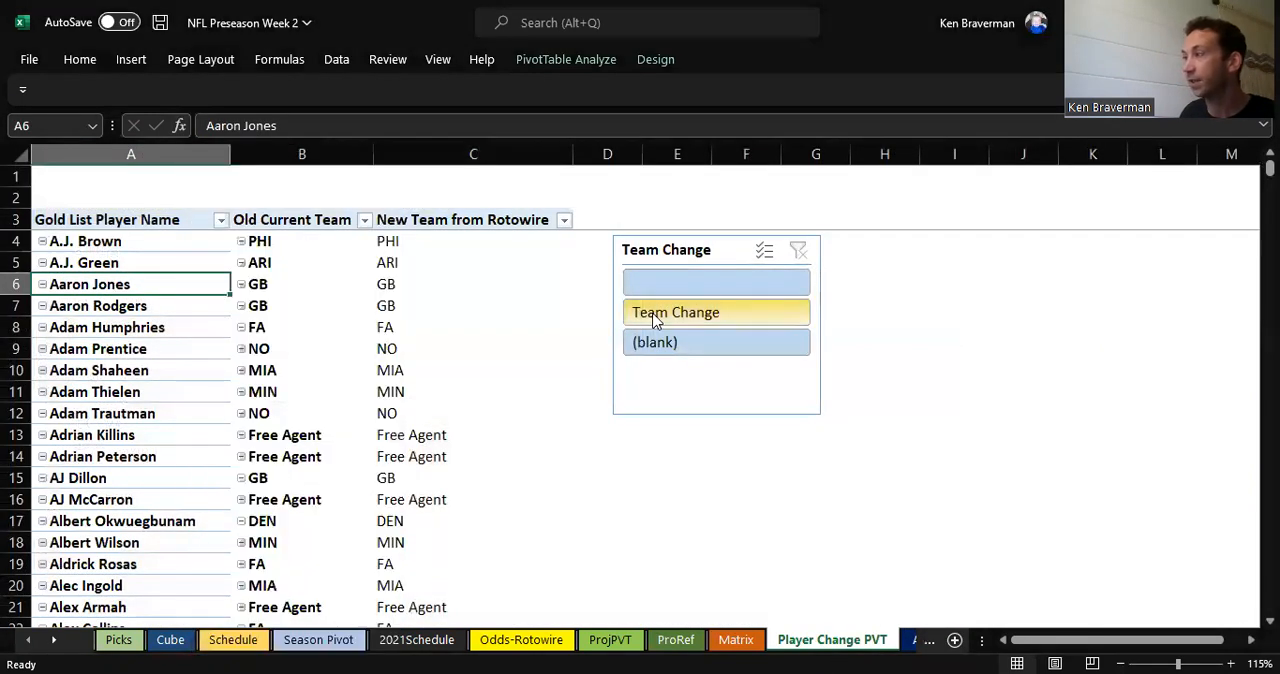
{"action": "left_click", "coordinate": [655, 314]}
{"action": "left_click", "coordinate": [337, 514]}
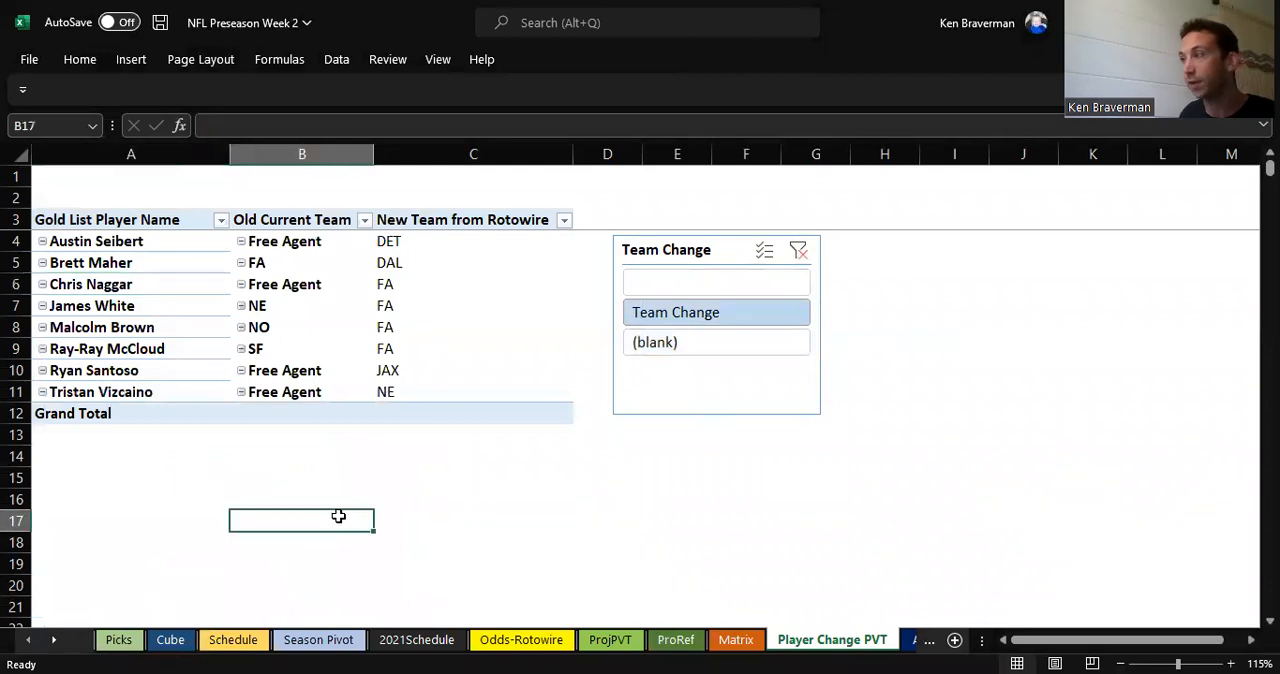
Step: Compare the old current team with the new Rotowire team for the first two players in the filtered pivot table
{"action": "scroll", "coordinate": [333, 516], "scroll_direction": "up", "scroll_amount": 1}
{"action": "scroll", "coordinate": [333, 516], "scroll_direction": "up", "scroll_amount": 1}
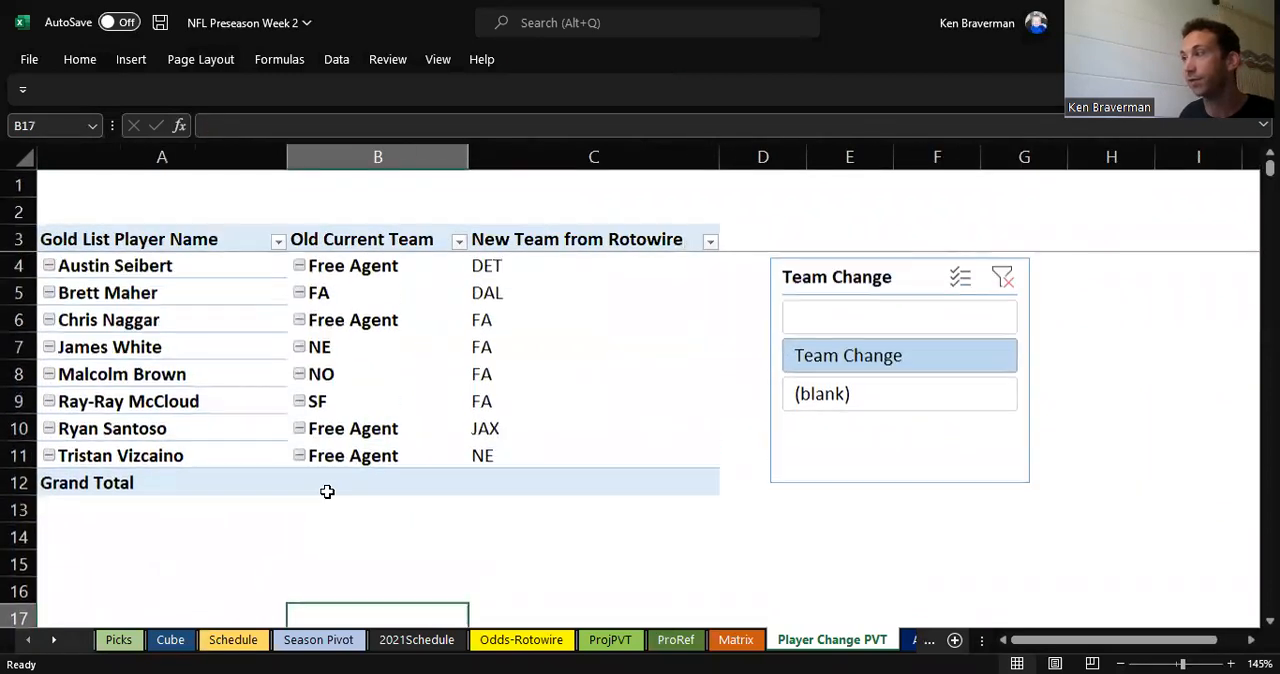
{"action": "left_click", "coordinate": [155, 266]}
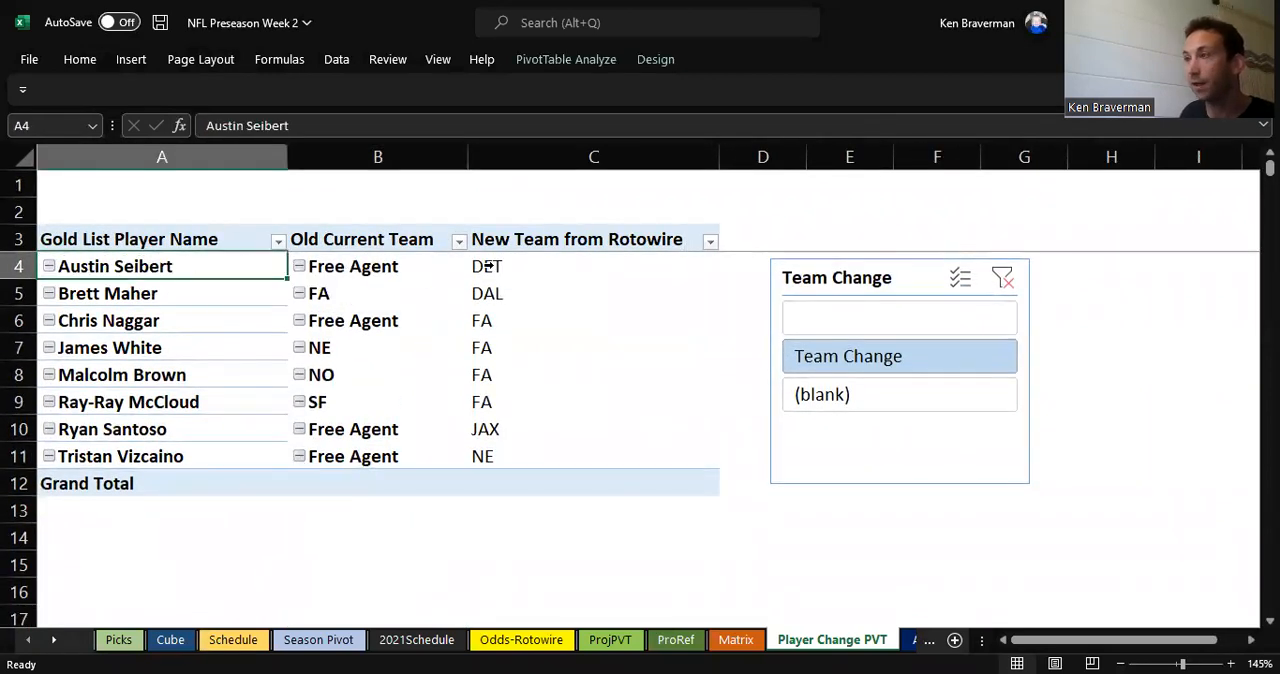
{"action": "left_click", "coordinate": [200, 295]}
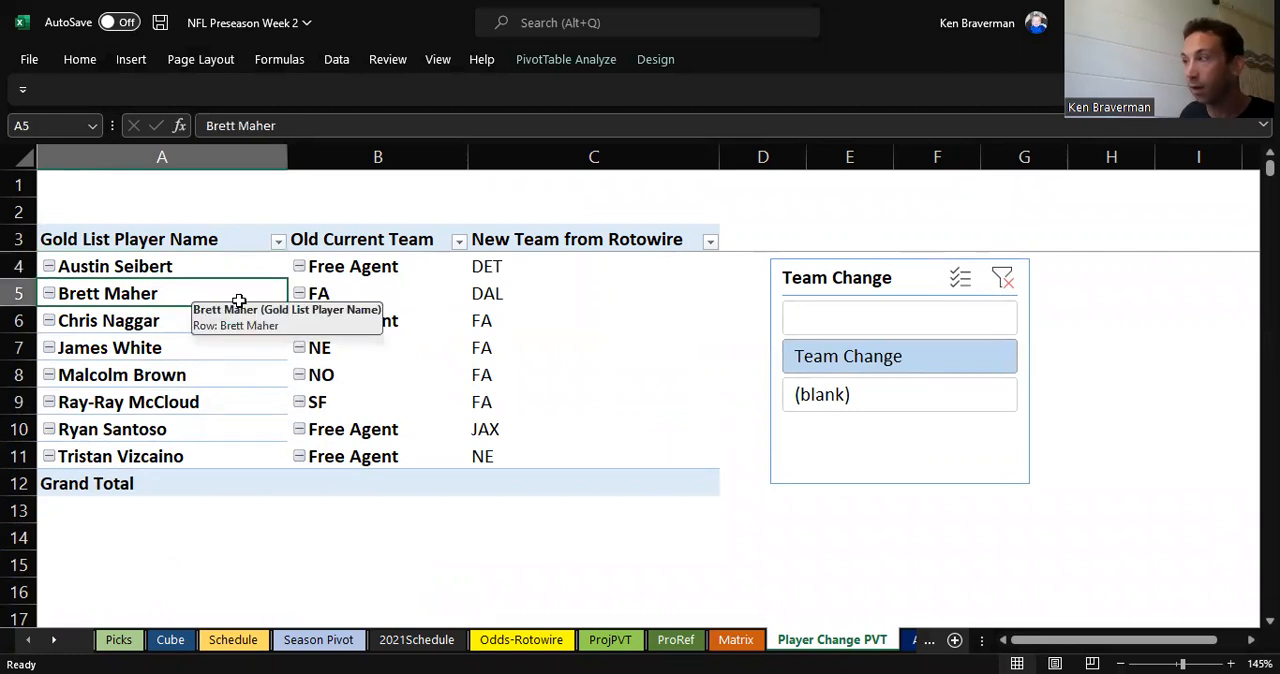
Step: Compare the old and new teams for the remaining flagged players in rows 6 to 11 of the filtered pivot table
{"action": "left_click", "coordinate": [175, 328]}
{"action": "left_click", "coordinate": [146, 352]}
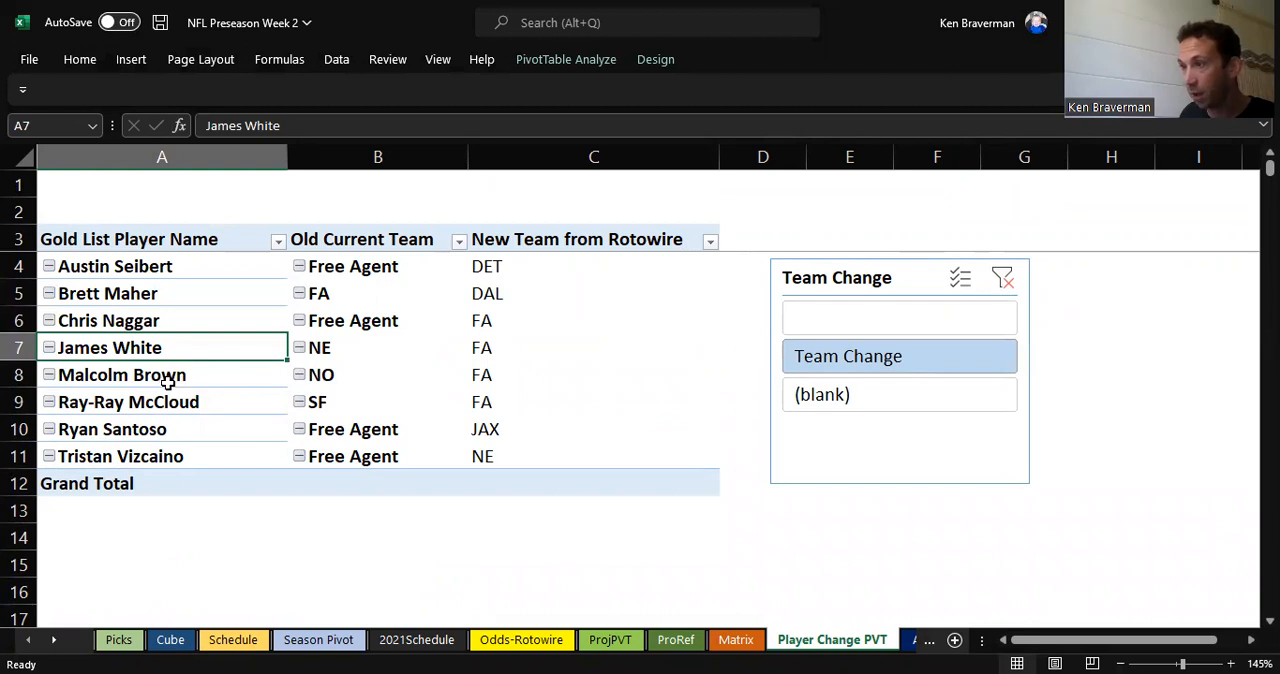
{"action": "key", "text": "Down"}
{"action": "left_click", "coordinate": [243, 410]}
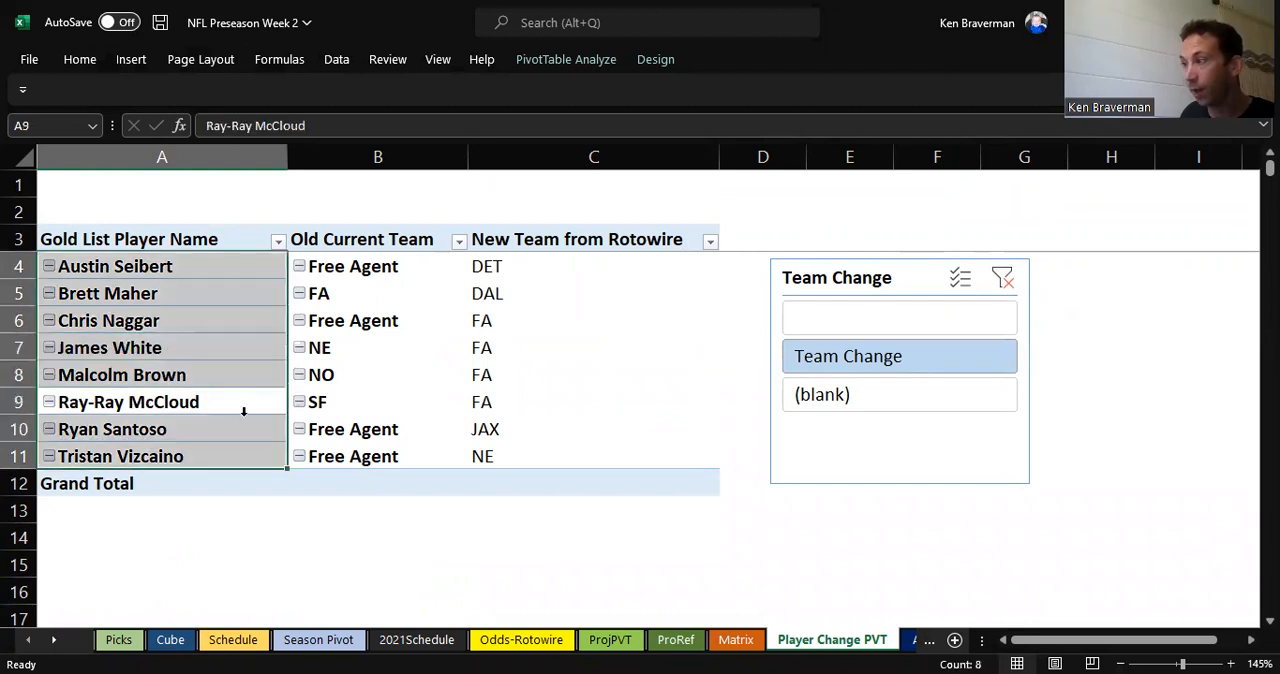
{"action": "left_click", "coordinate": [175, 400]}
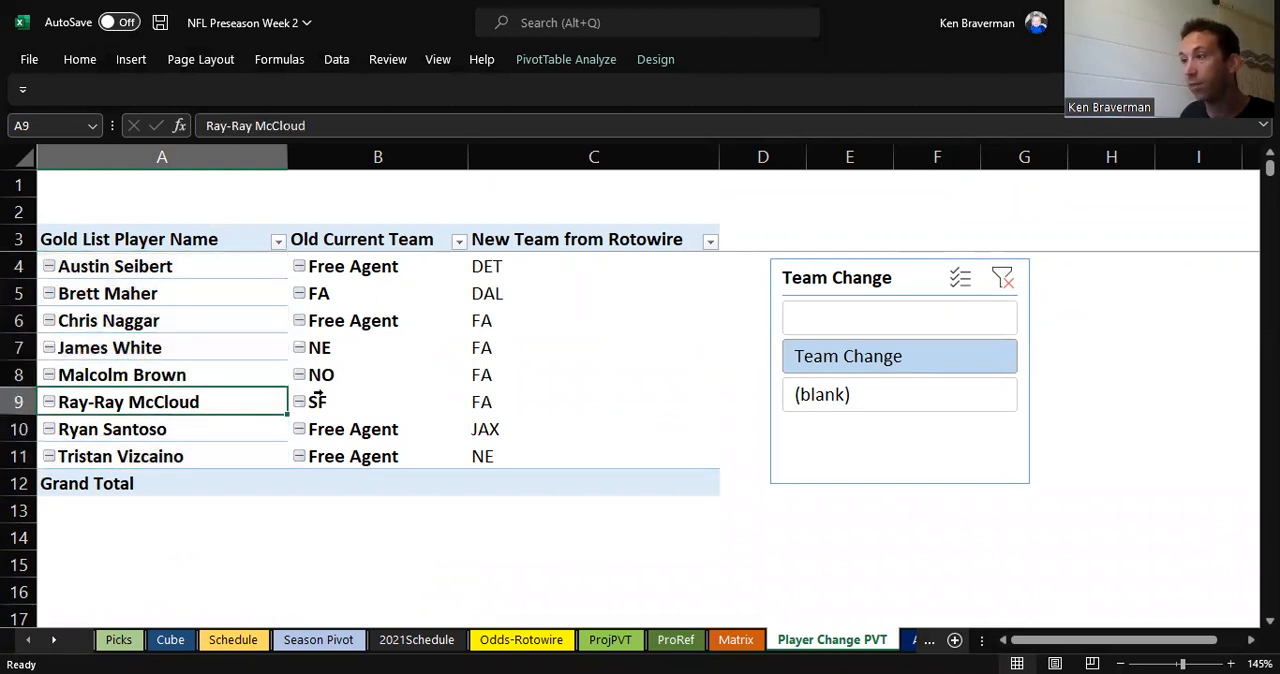
{"action": "left_click", "coordinate": [508, 431]}
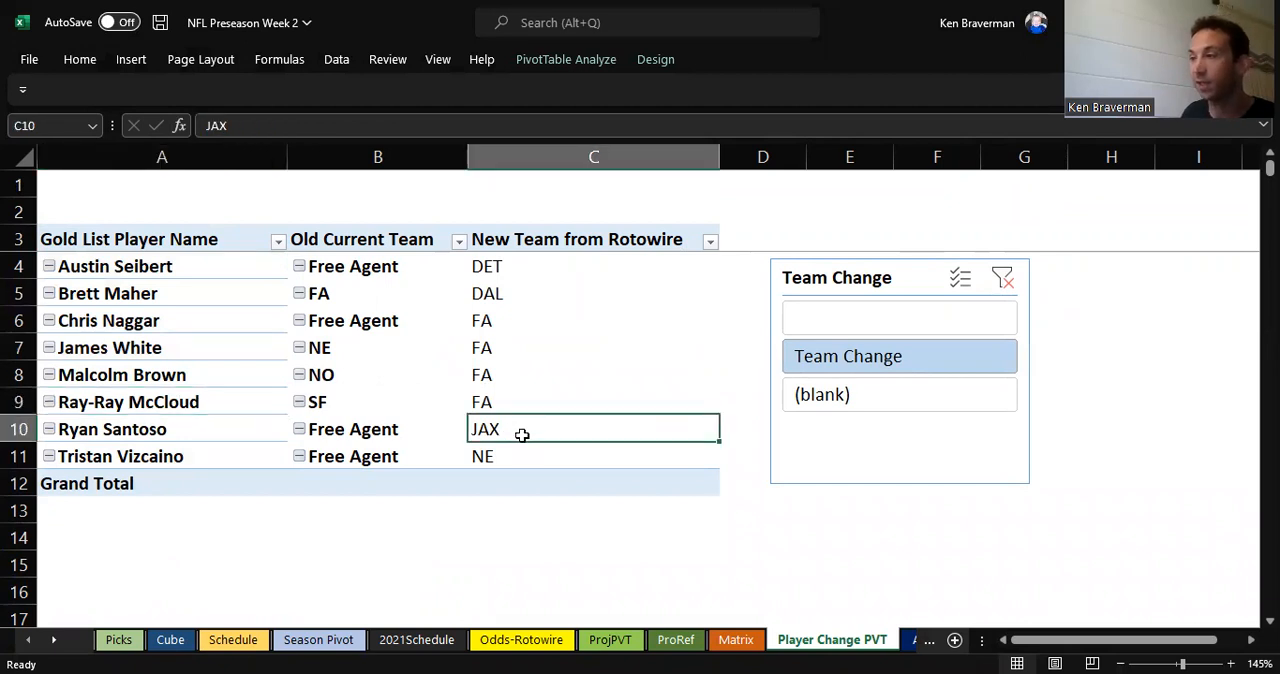
{"action": "left_click", "coordinate": [188, 456]}
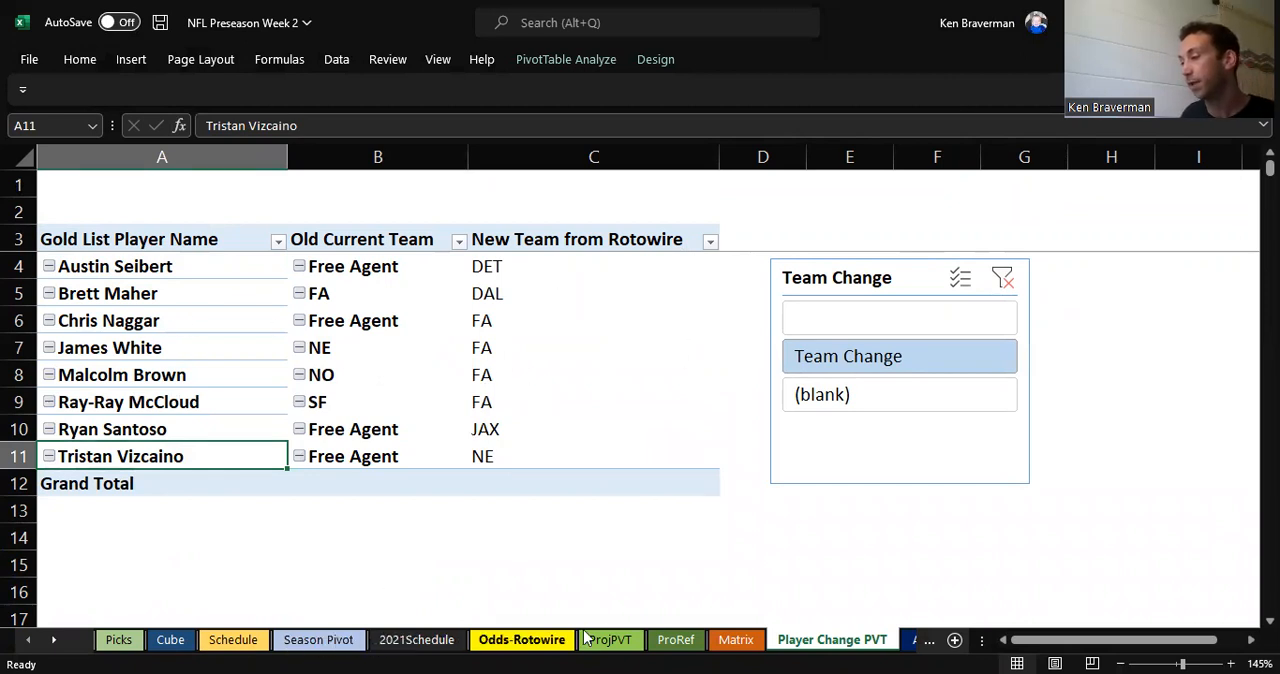
Step: On the AllPlayers sheet, find the flagged player in row 130 and set the Old Current Team in J130 to DET
{"action": "left_click", "coordinate": [910, 640]}
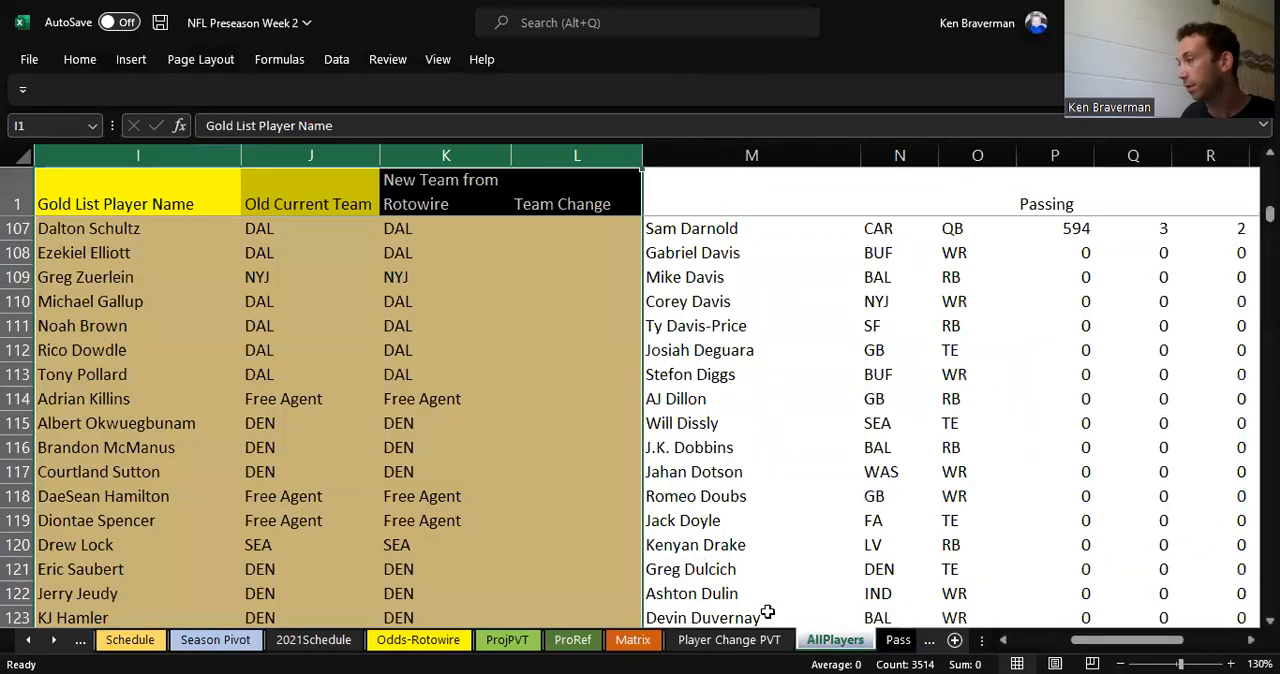
{"action": "left_click", "coordinate": [420, 301]}
{"action": "scroll", "coordinate": [545, 290], "scroll_direction": "down", "scroll_amount": 9}
{"action": "scroll", "coordinate": [520, 320], "scroll_direction": "up", "scroll_amount": 3}
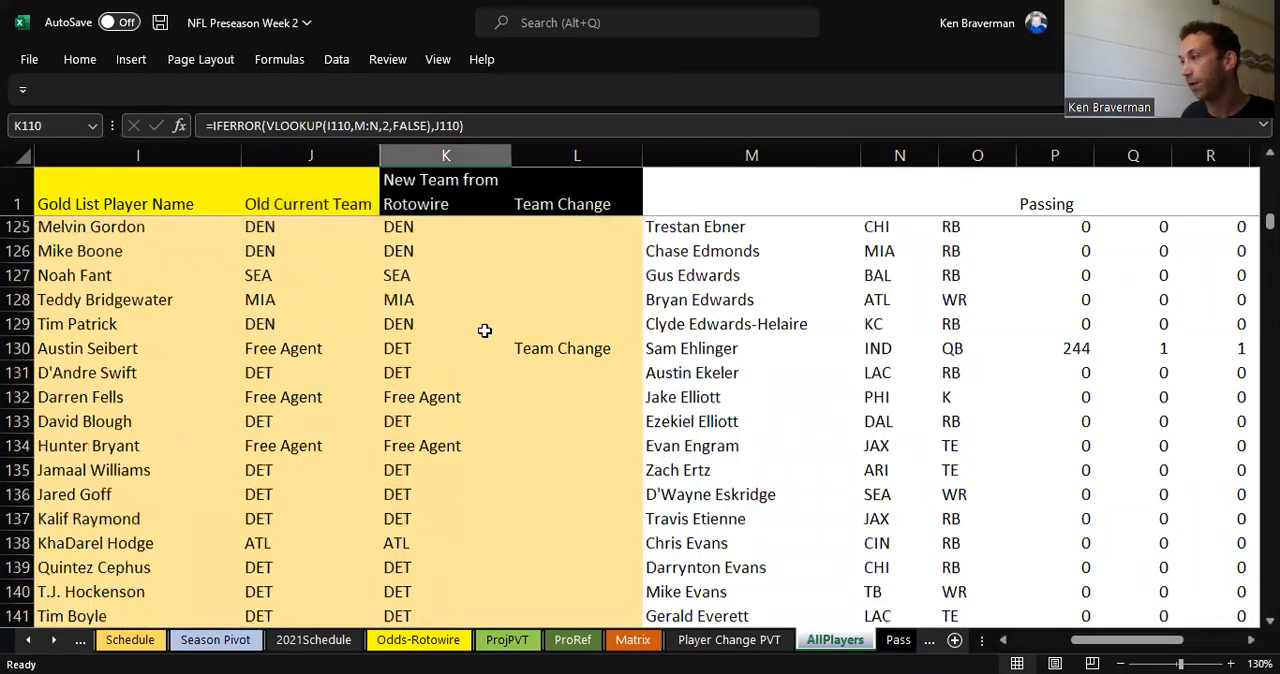
{"action": "left_click", "coordinate": [286, 360]}
{"action": "type", "text": "DET"}
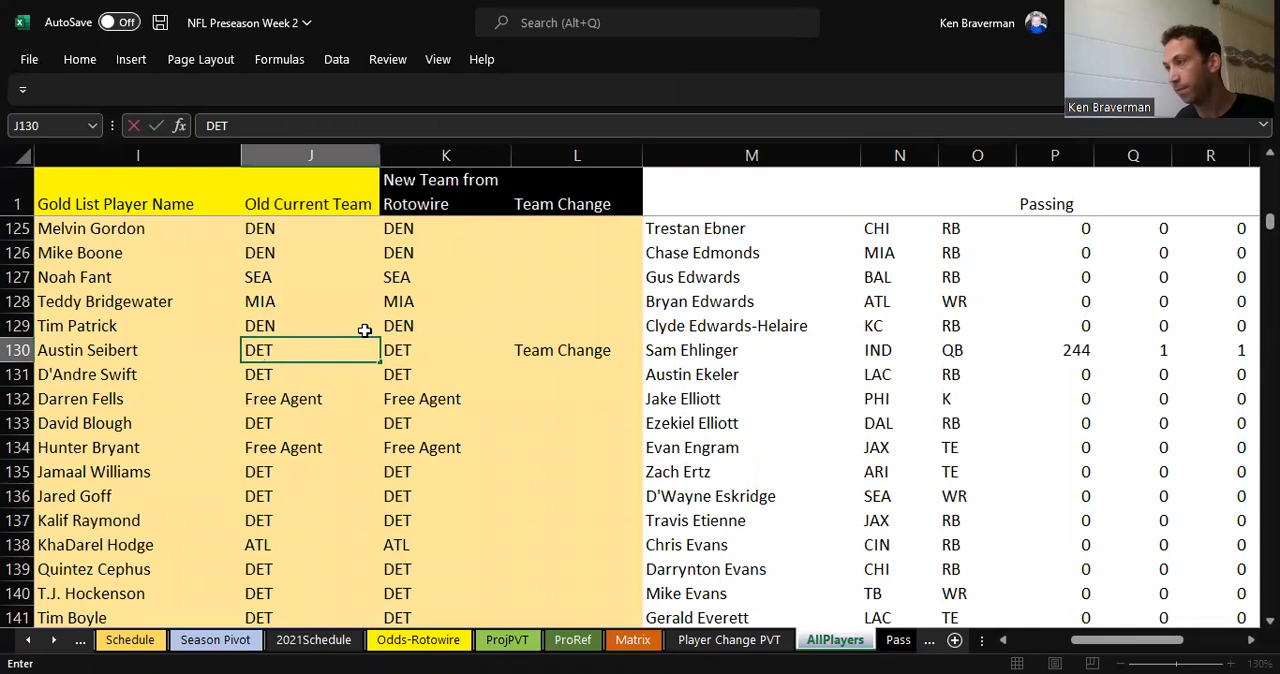
{"action": "key", "text": "Return"}
Step: Find the flagged player in row 226 and set the Old Current Team in J226 to NE
{"action": "scroll", "coordinate": [520, 390], "scroll_direction": "down", "scroll_amount": 1}
{"action": "key", "text": "ctrl+Up"}
{"action": "key", "text": "ctrl+space"}
{"action": "scroll", "coordinate": [570, 372], "scroll_direction": "down", "scroll_amount": 18}
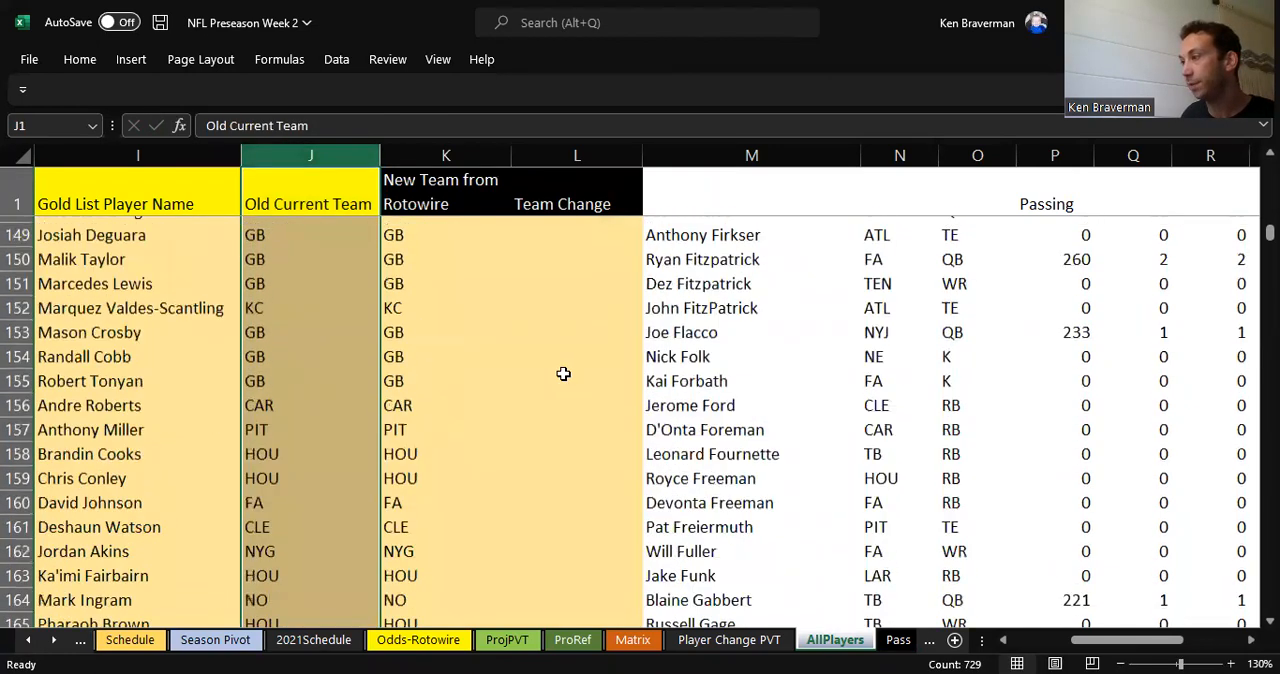
{"action": "scroll", "coordinate": [555, 375], "scroll_direction": "down", "scroll_amount": 14}
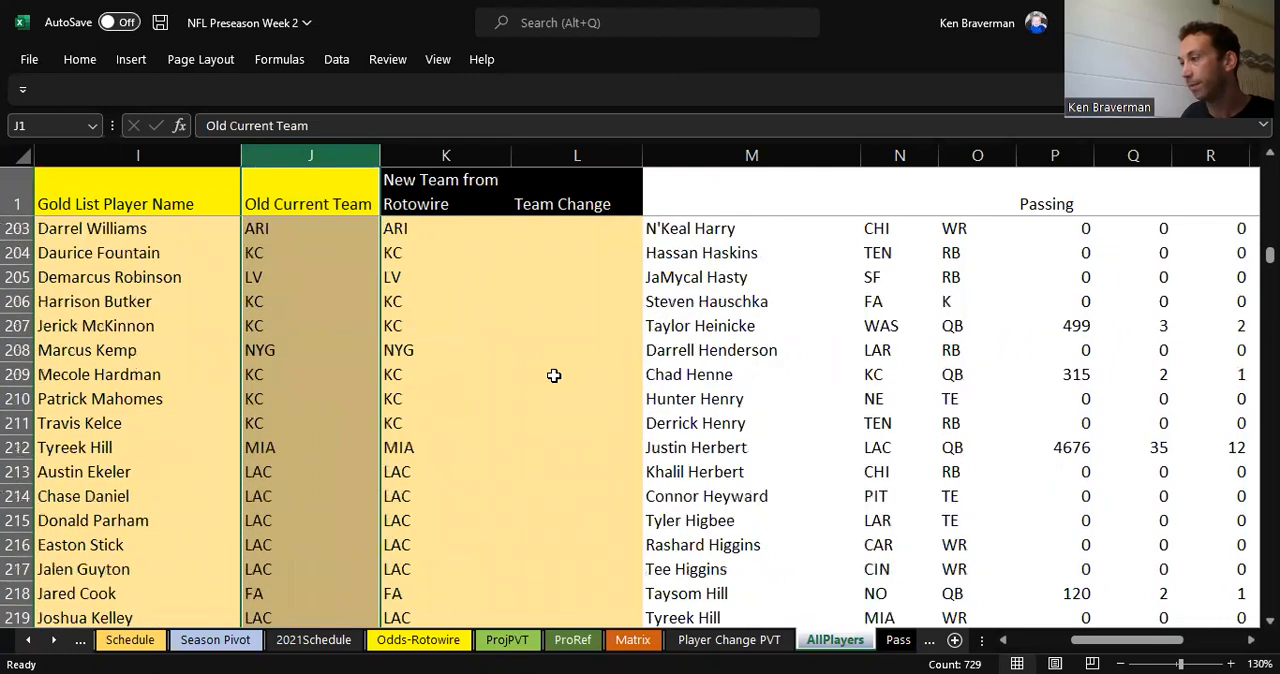
{"action": "left_click", "coordinate": [297, 276]}
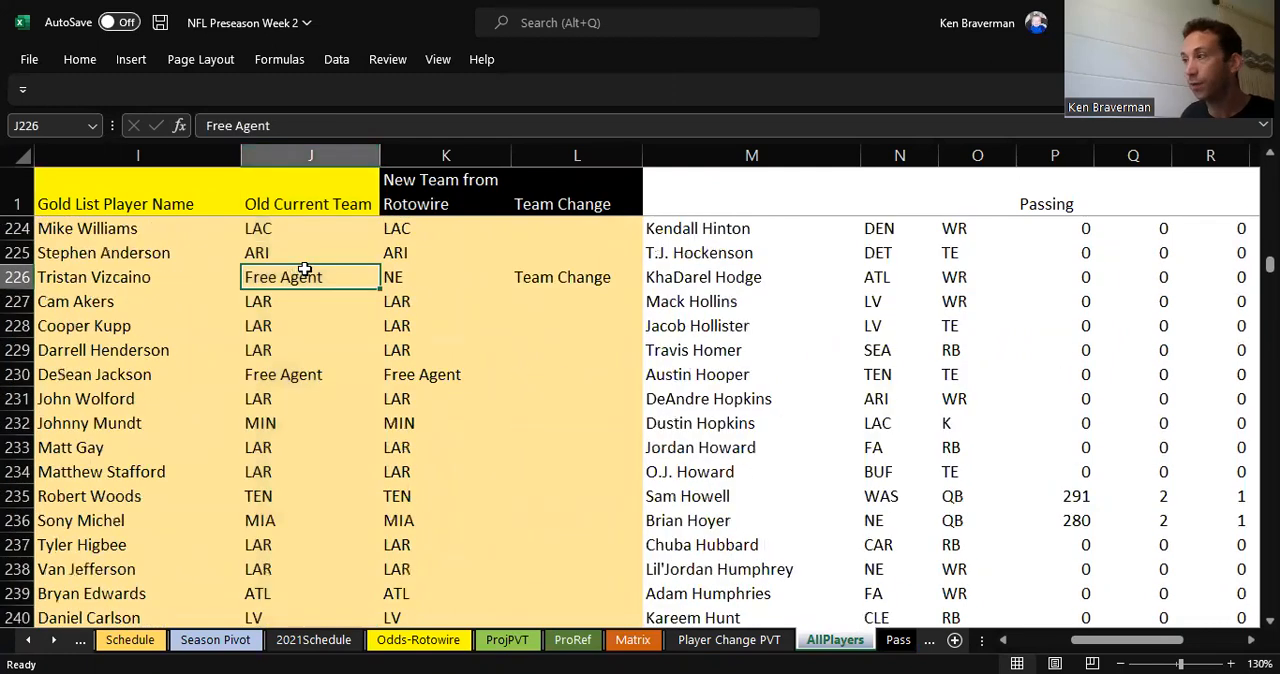
{"action": "type", "text": "NE"}
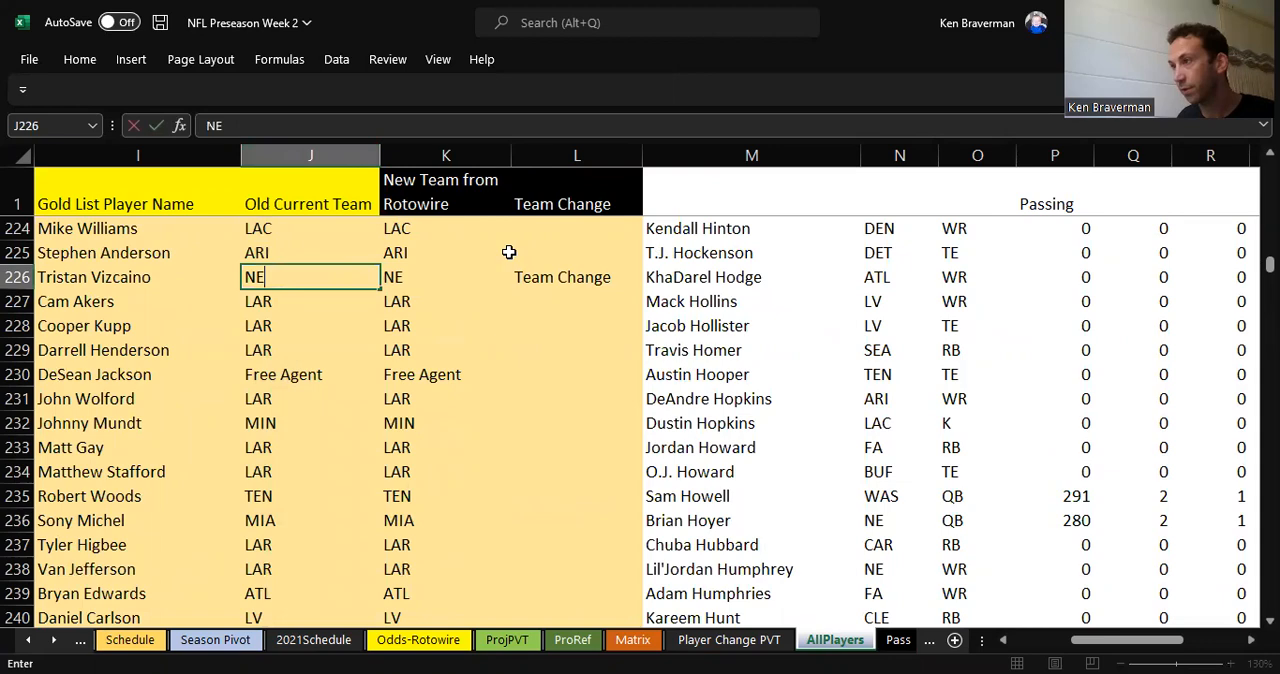
{"action": "key", "text": "Return"}
Step: Review the Rotowire player and team lookup data in columns M and N
{"action": "left_click_drag", "start_coordinate": [743, 155], "coordinate": [900, 155]}
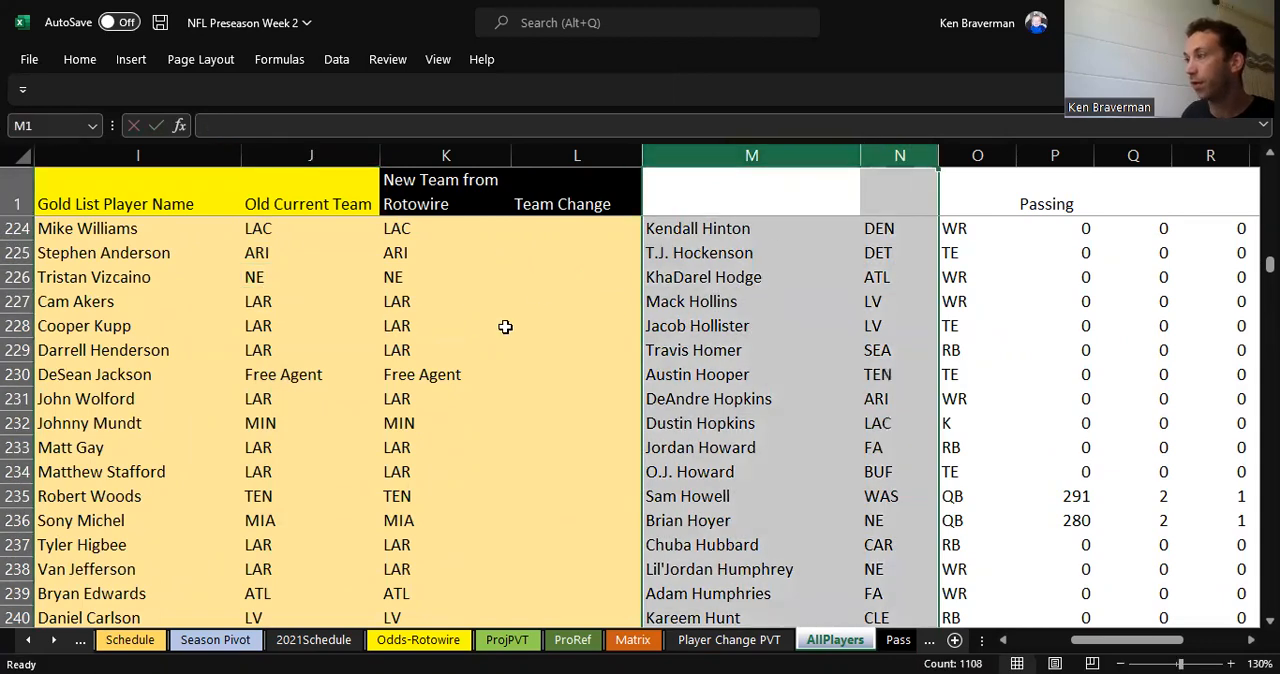
{"action": "left_click", "coordinate": [548, 340]}
{"action": "left_click", "coordinate": [728, 272]}
Step: Find the flagged player in row 264 and try Free Agent as the Old Current Team in J264
{"action": "scroll", "coordinate": [550, 340], "scroll_direction": "down", "scroll_amount": 5}
{"action": "scroll", "coordinate": [548, 340], "scroll_direction": "down", "scroll_amount": 8}
{"action": "left_click", "coordinate": [305, 256]}
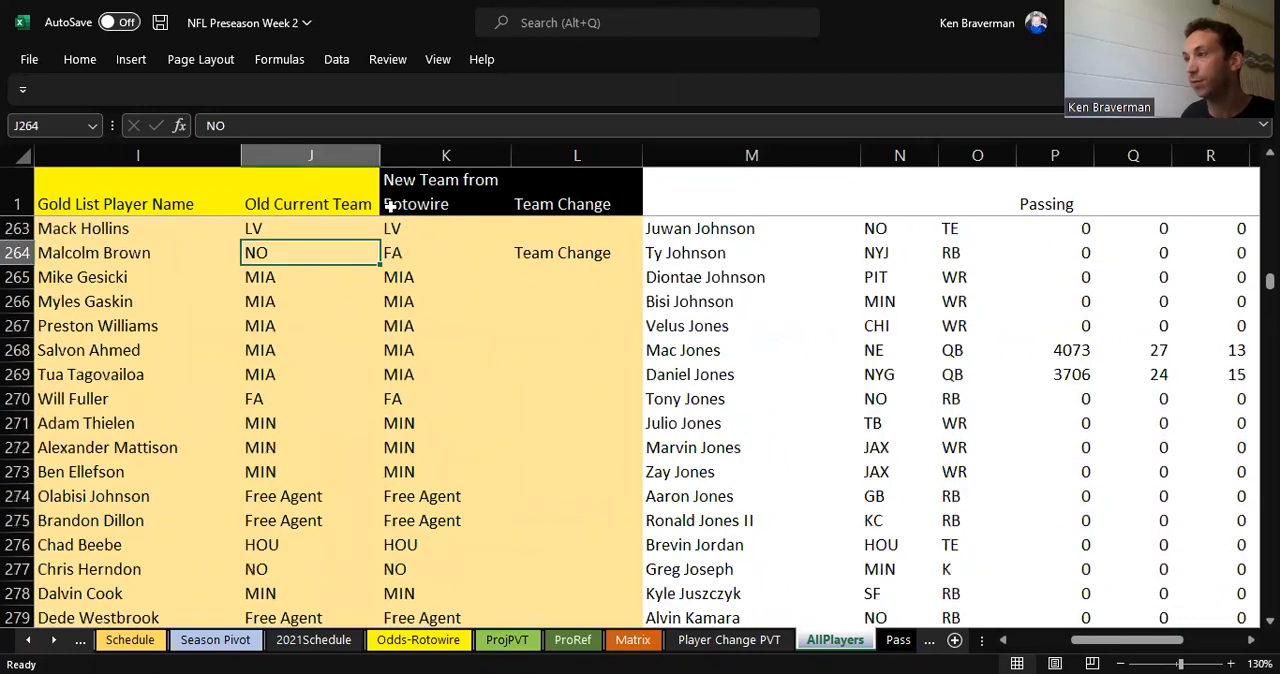
{"action": "type", "text": "FA"}
{"action": "type", "text": "r"}
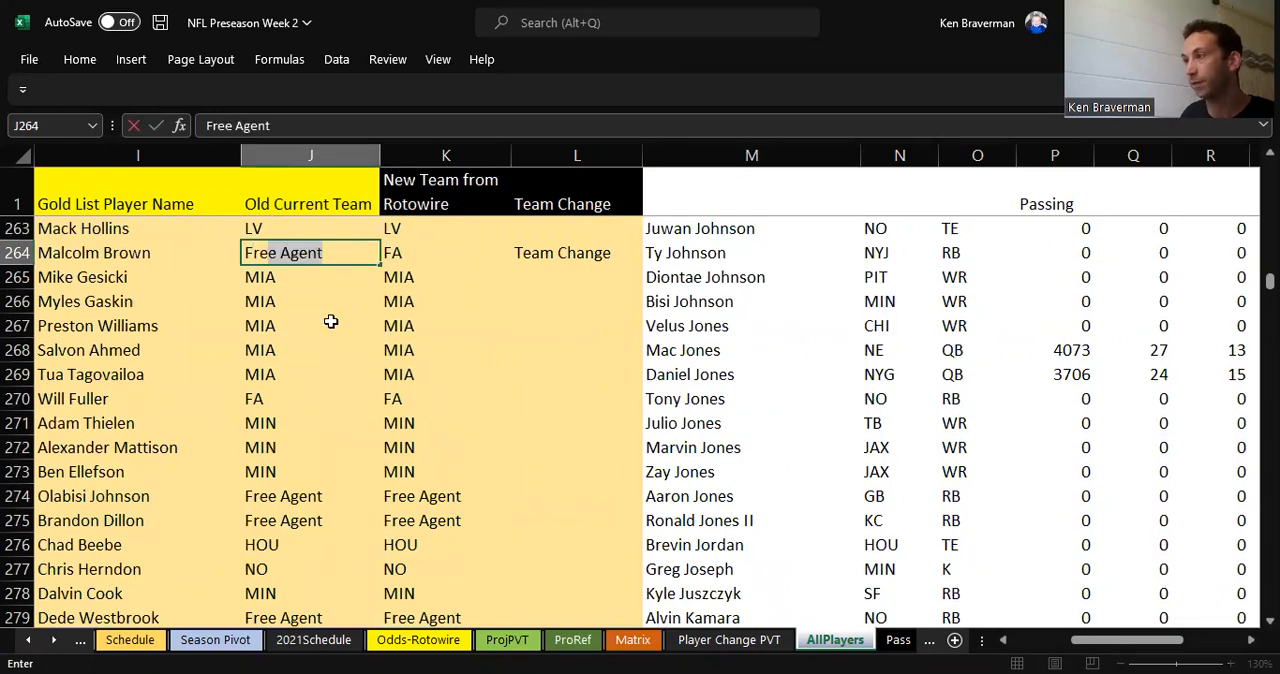
{"action": "key", "text": "Return"}
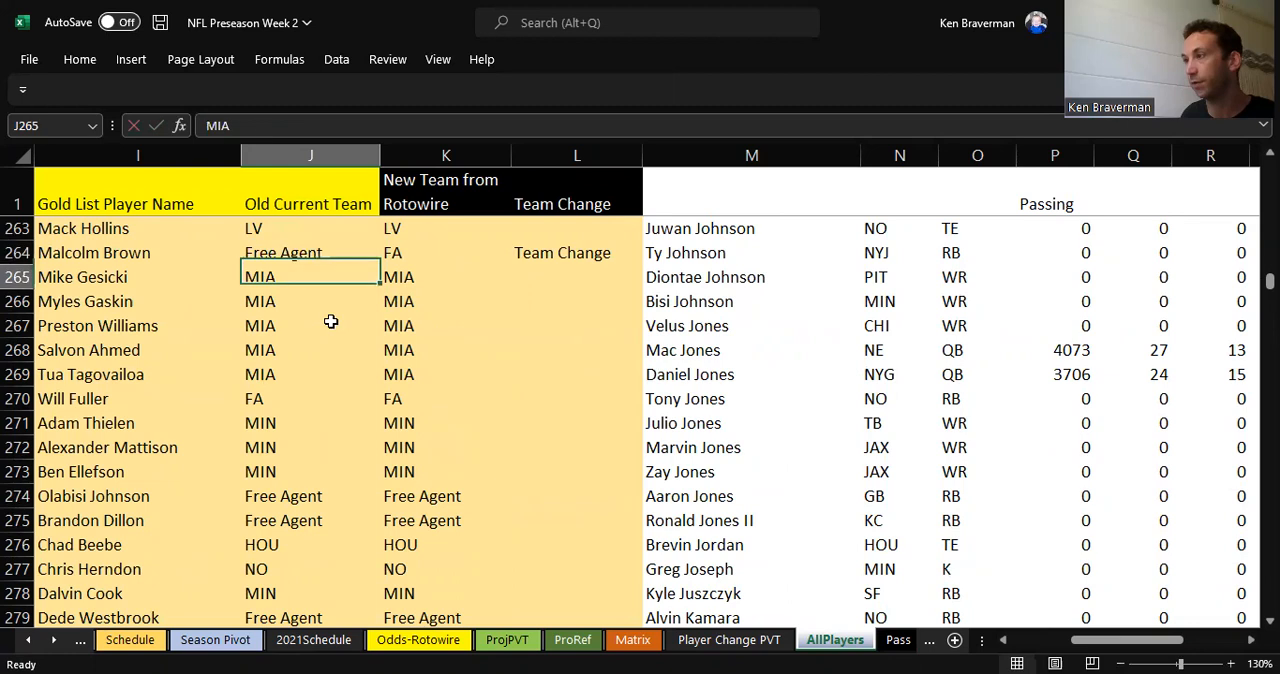
Step: Set the Old Current Team in J264 to FA and check the Team Change formula in L264
{"action": "left_click", "coordinate": [291, 257]}
{"action": "type", "text": "FA"}
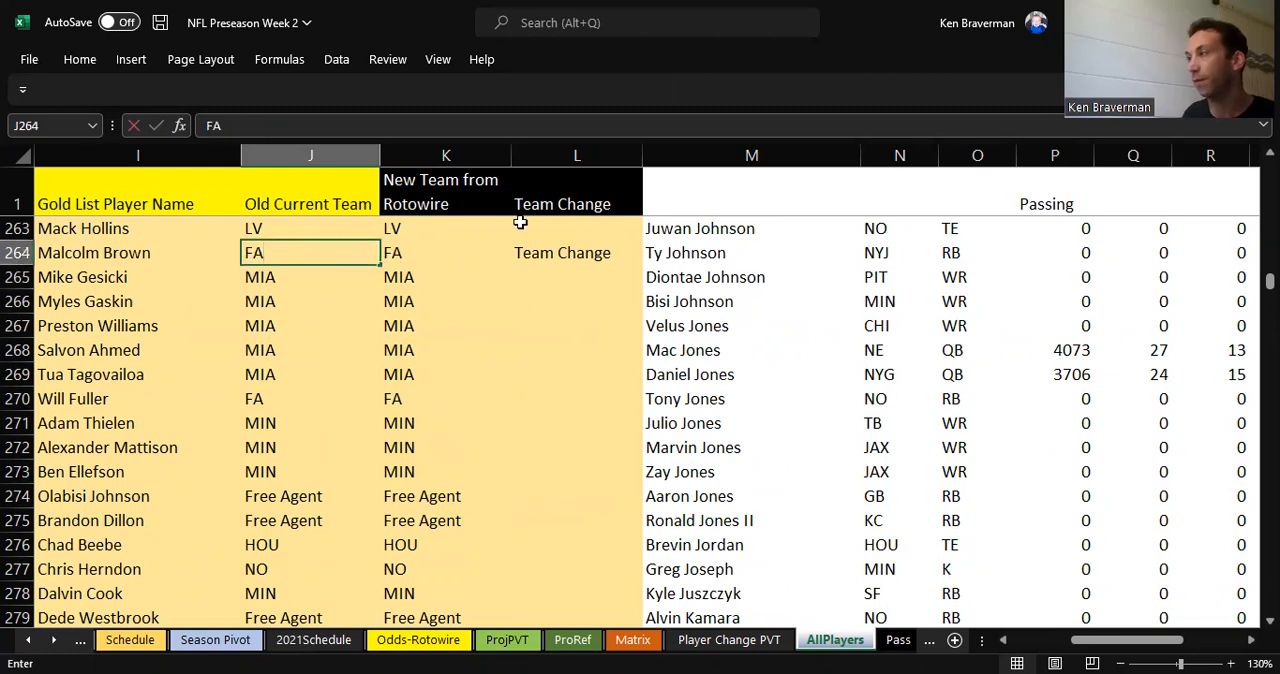
{"action": "key", "text": "Return"}
{"action": "left_click", "coordinate": [563, 252]}
Step: Find the flagged player in row 291 and set the Old Current Team in J291 to FA
{"action": "scroll", "coordinate": [471, 350], "scroll_direction": "down", "scroll_amount": 3}
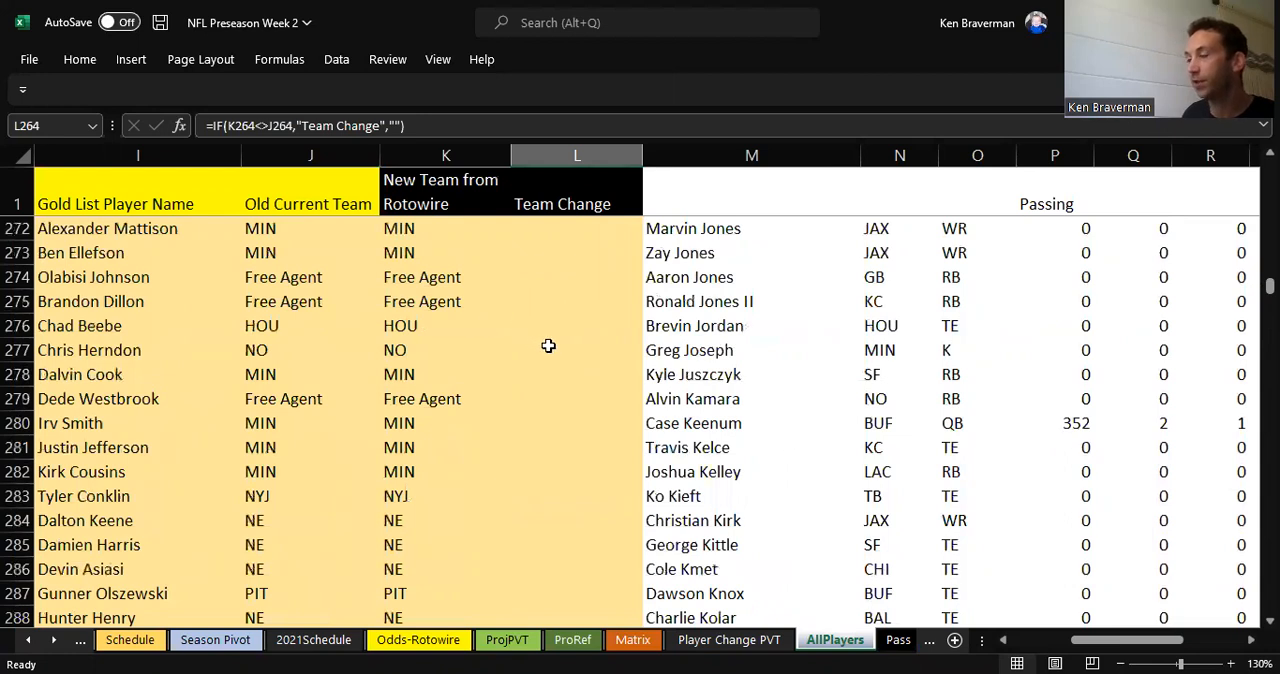
{"action": "scroll", "coordinate": [548, 346], "scroll_direction": "down", "scroll_amount": 4}
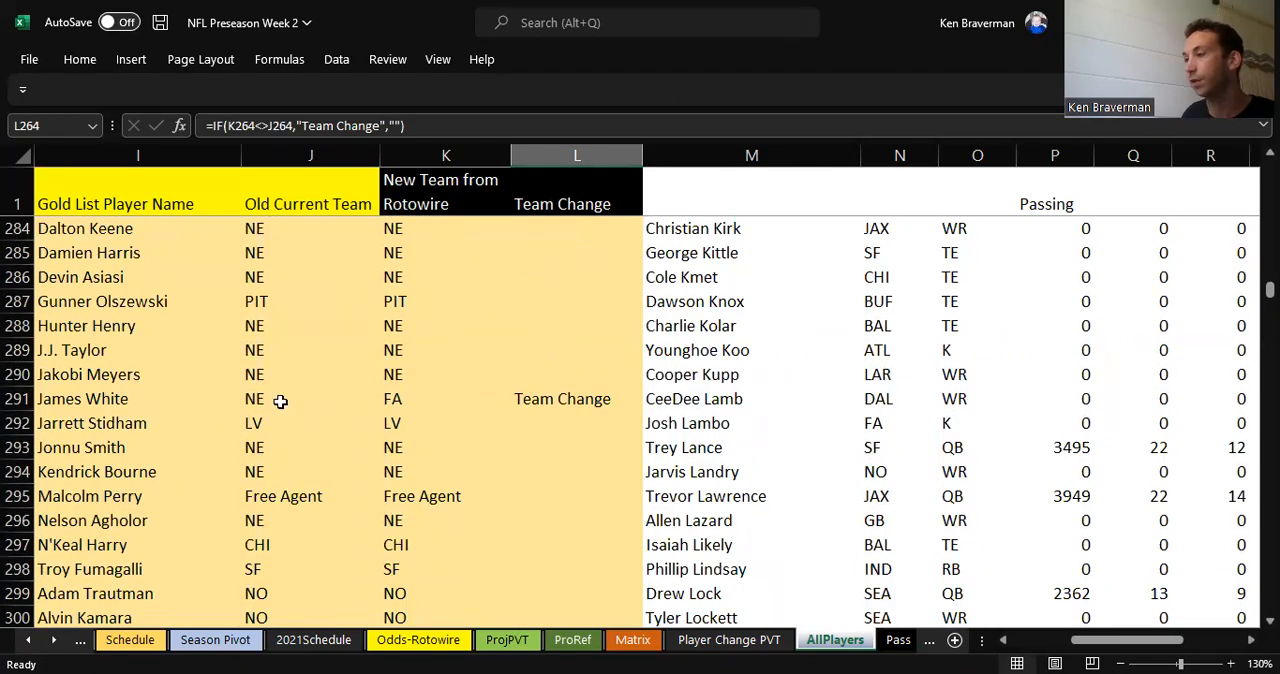
{"action": "left_click", "coordinate": [339, 392]}
{"action": "type", "text": "FA"}
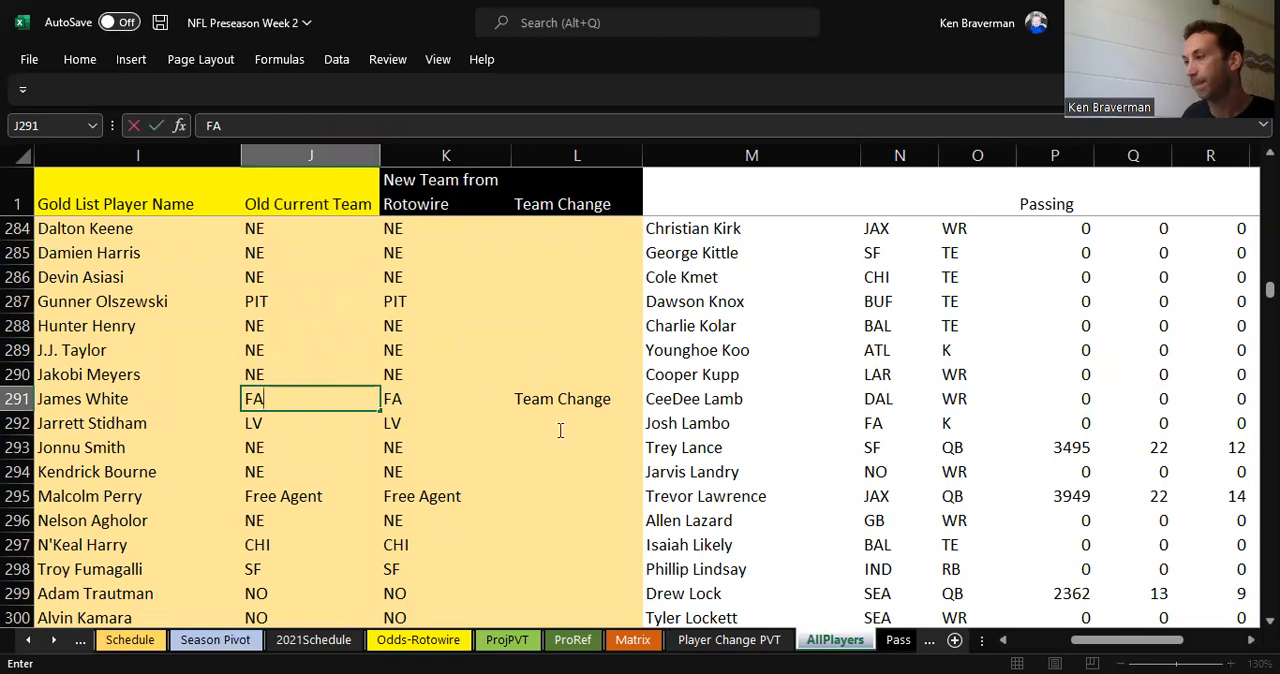
{"action": "key", "text": "Return"}
Step: Find the flagged player in row 369 and set the Old Current Team in J369 to FA
{"action": "scroll", "coordinate": [510, 428], "scroll_direction": "down", "scroll_amount": 20}
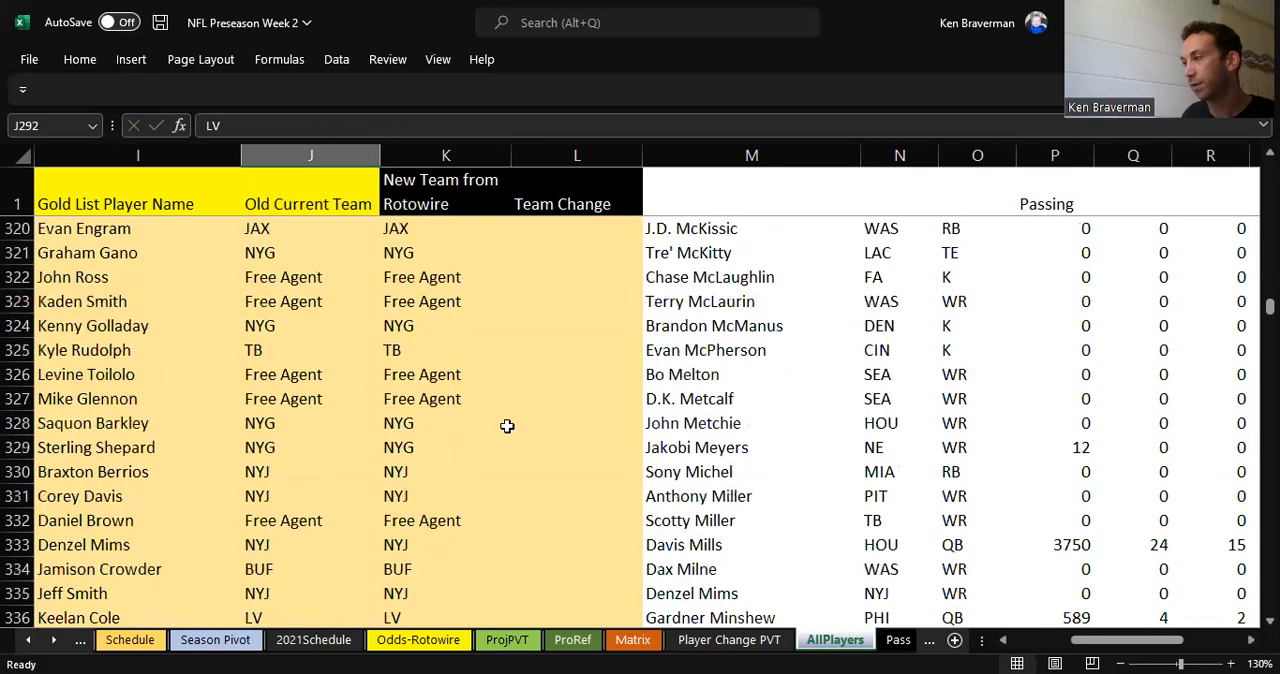
{"action": "scroll", "coordinate": [499, 422], "scroll_direction": "down", "scroll_amount": 7}
{"action": "scroll", "coordinate": [494, 420], "scroll_direction": "up", "scroll_amount": 3}
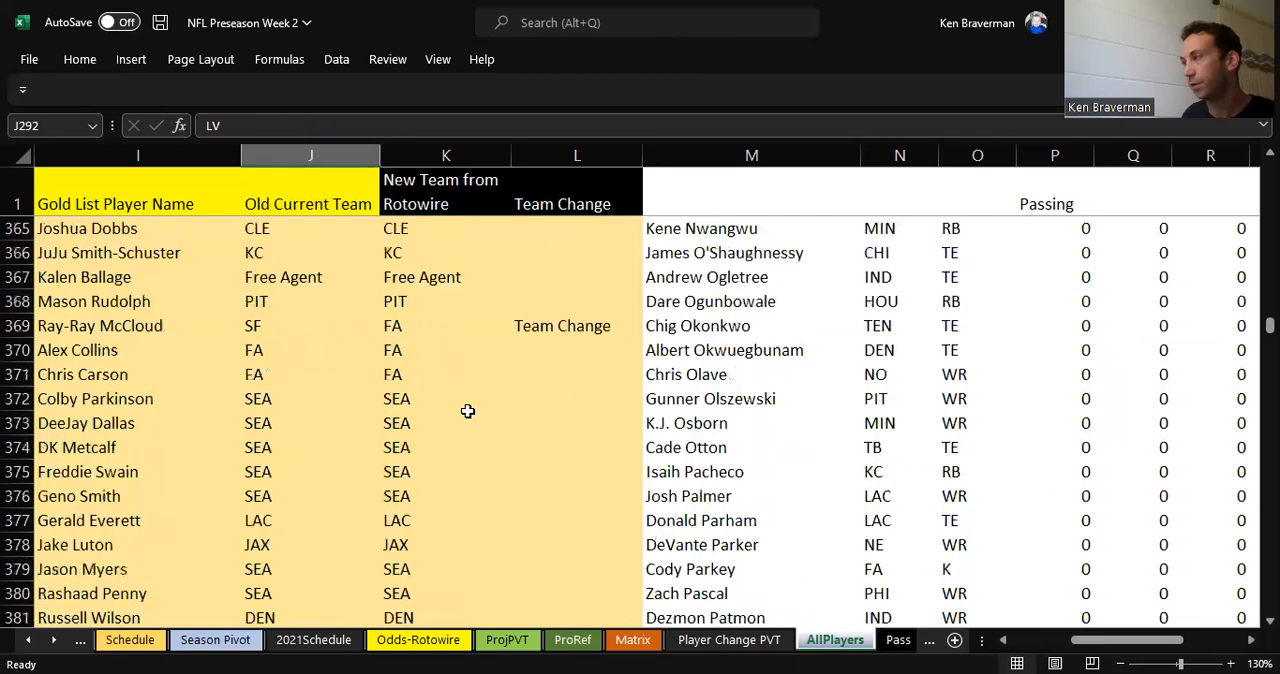
{"action": "left_click", "coordinate": [268, 330]}
{"action": "type", "text": "F"}
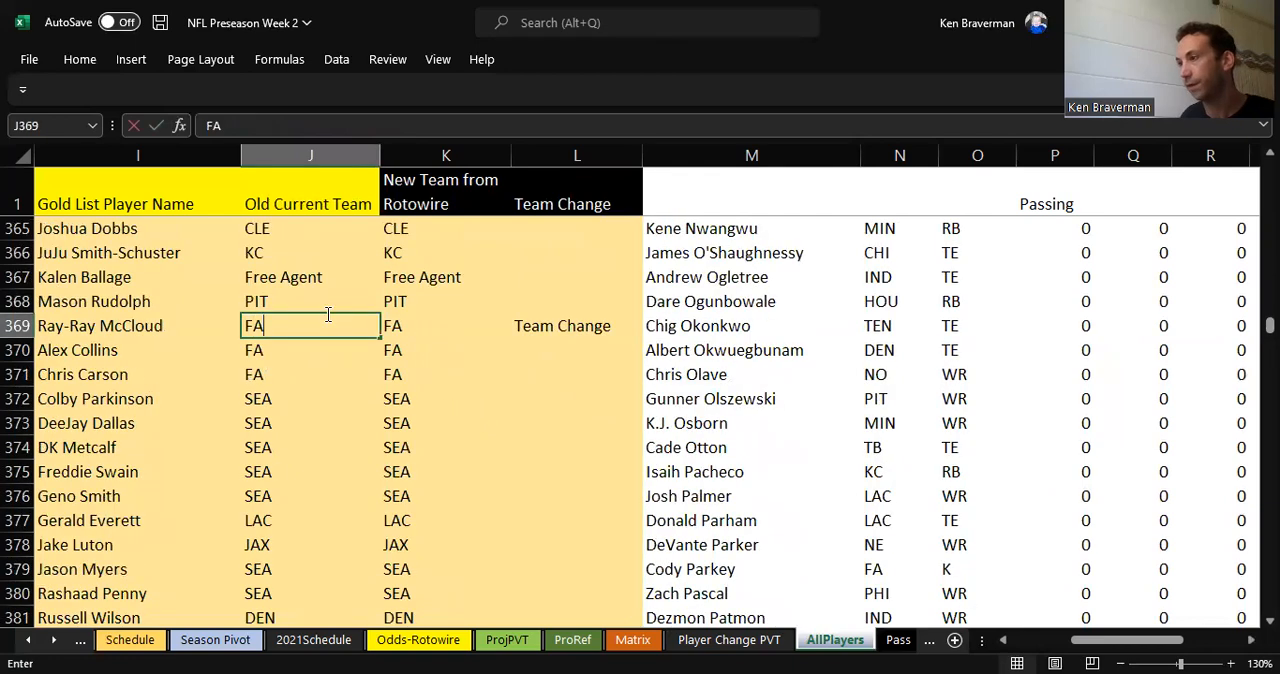
{"action": "type", "text": "A"}
{"action": "key", "text": "Return"}
Step: Find the flagged player in row 502 and set the Old Current Team in J502 to JAX
{"action": "scroll", "coordinate": [534, 450], "scroll_direction": "down", "scroll_amount": 11}
{"action": "scroll", "coordinate": [520, 450], "scroll_direction": "down", "scroll_amount": 20}
{"action": "scroll", "coordinate": [514, 450], "scroll_direction": "down", "scroll_amount": 6}
{"action": "left_click", "coordinate": [276, 350]}
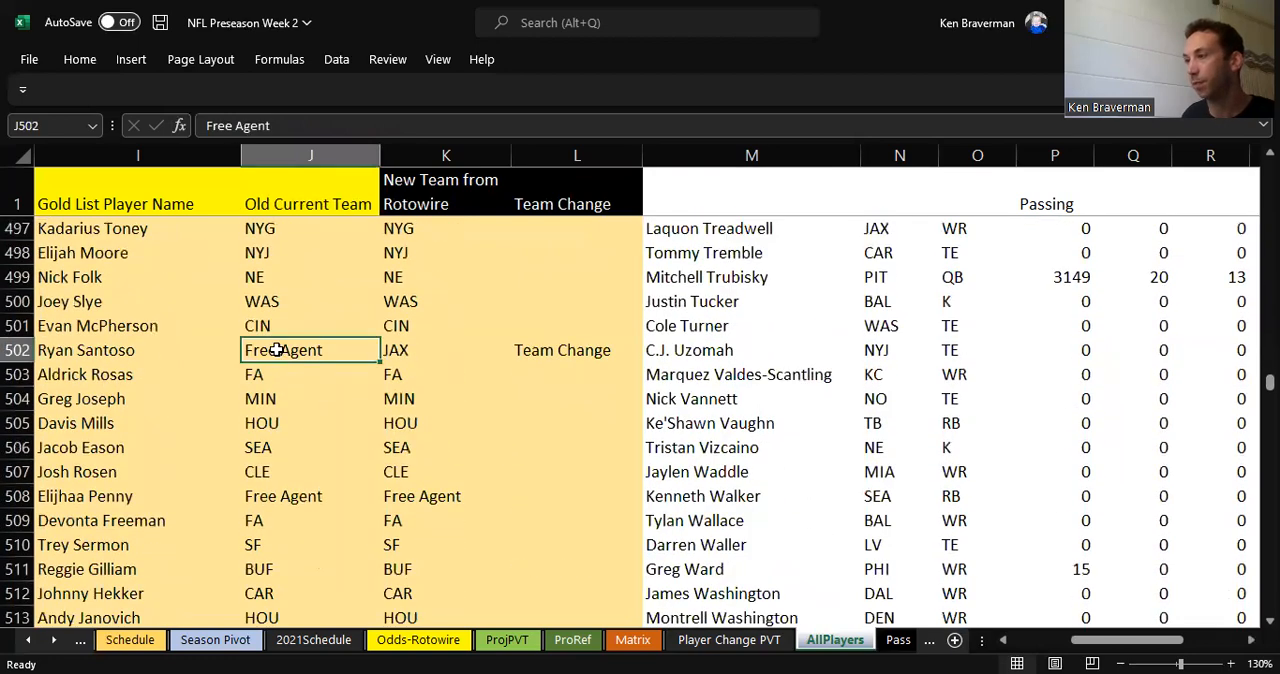
{"action": "type", "text": "JAX"}
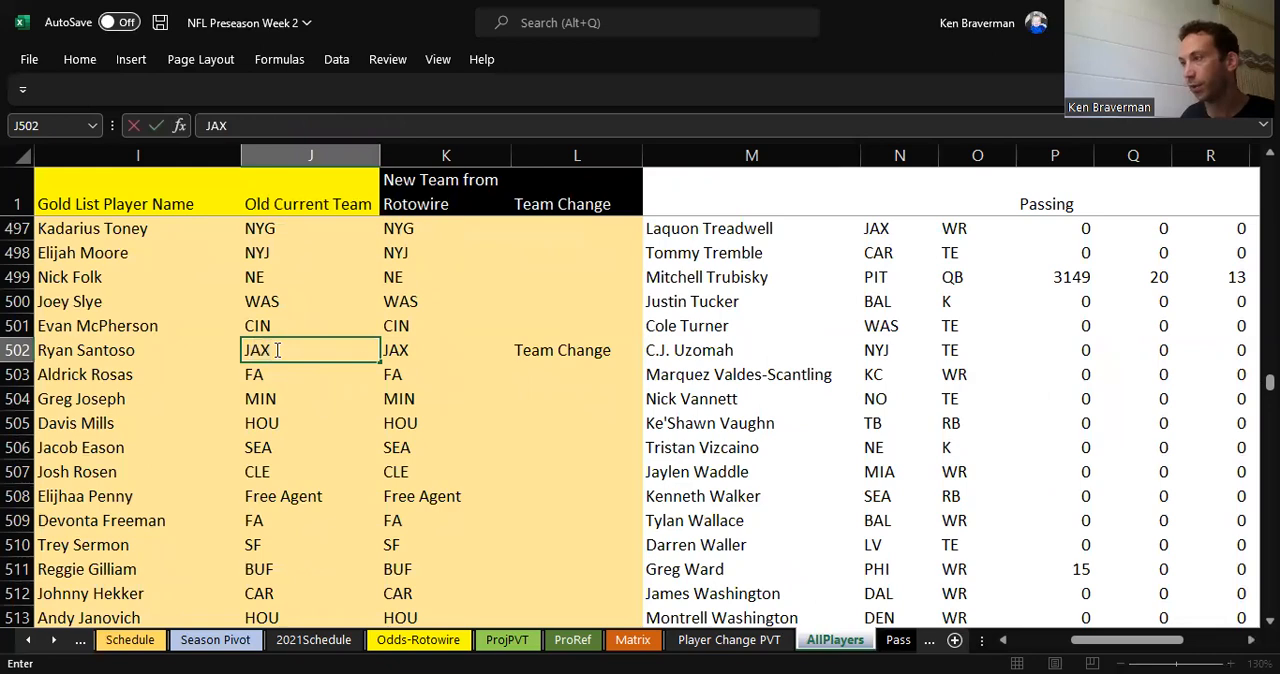
{"action": "key", "text": "Return"}
Step: Find the flagged player in row 650 and set the Old Current Team in J650 to DAL
{"action": "scroll", "coordinate": [471, 391], "scroll_direction": "down", "scroll_amount": 9}
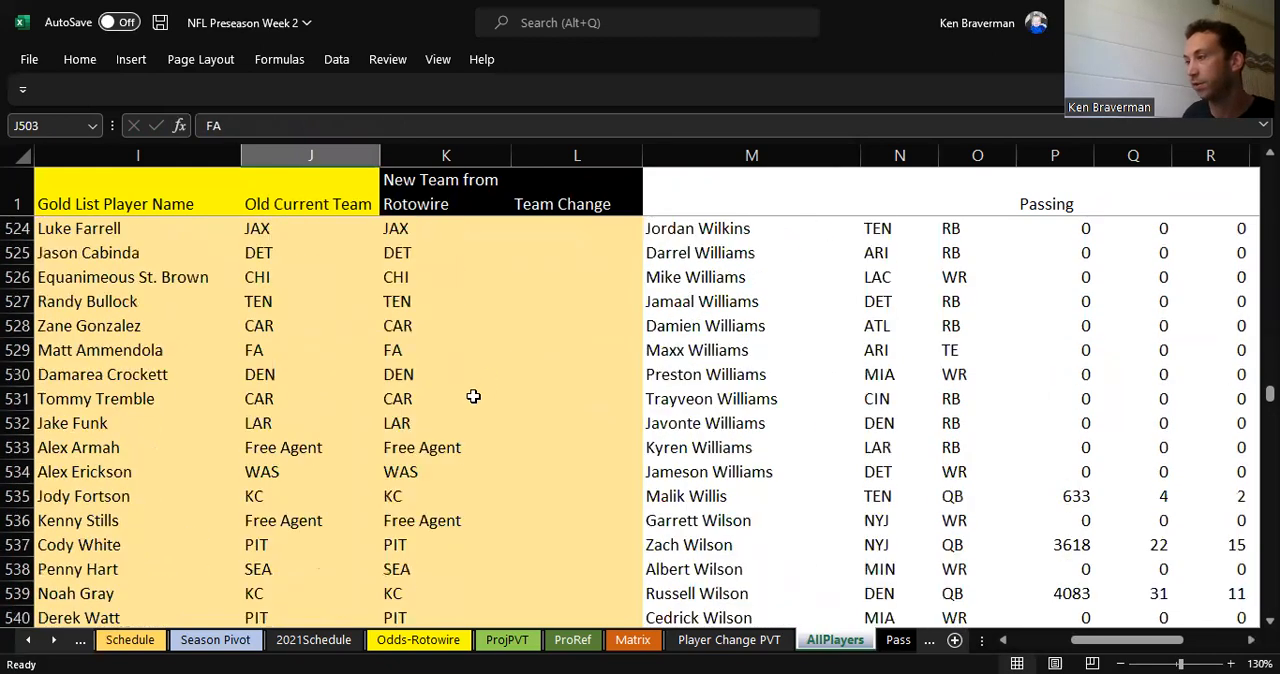
{"action": "scroll", "coordinate": [470, 398], "scroll_direction": "down", "scroll_amount": 20}
{"action": "scroll", "coordinate": [454, 403], "scroll_direction": "down", "scroll_amount": 5}
{"action": "scroll", "coordinate": [314, 428], "scroll_direction": "up", "scroll_amount": 3}
{"action": "left_click", "coordinate": [268, 449]}
{"action": "type", "text": "DAL"}
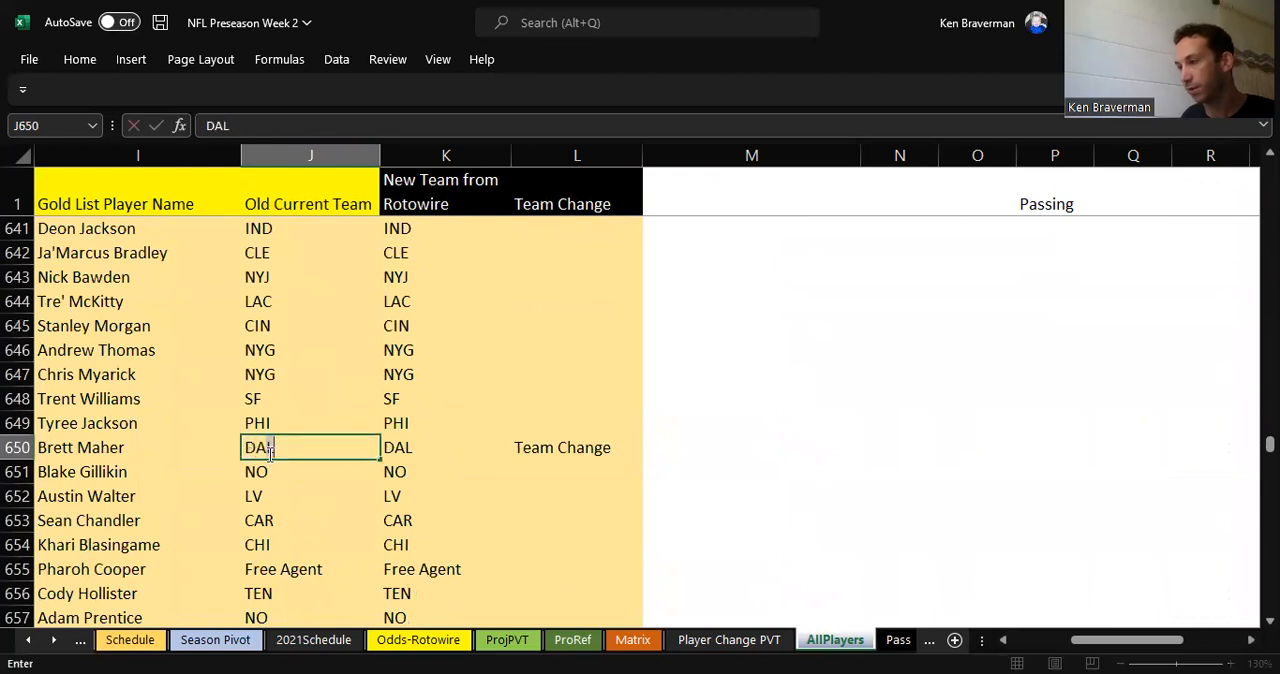
{"action": "key", "text": "Return"}
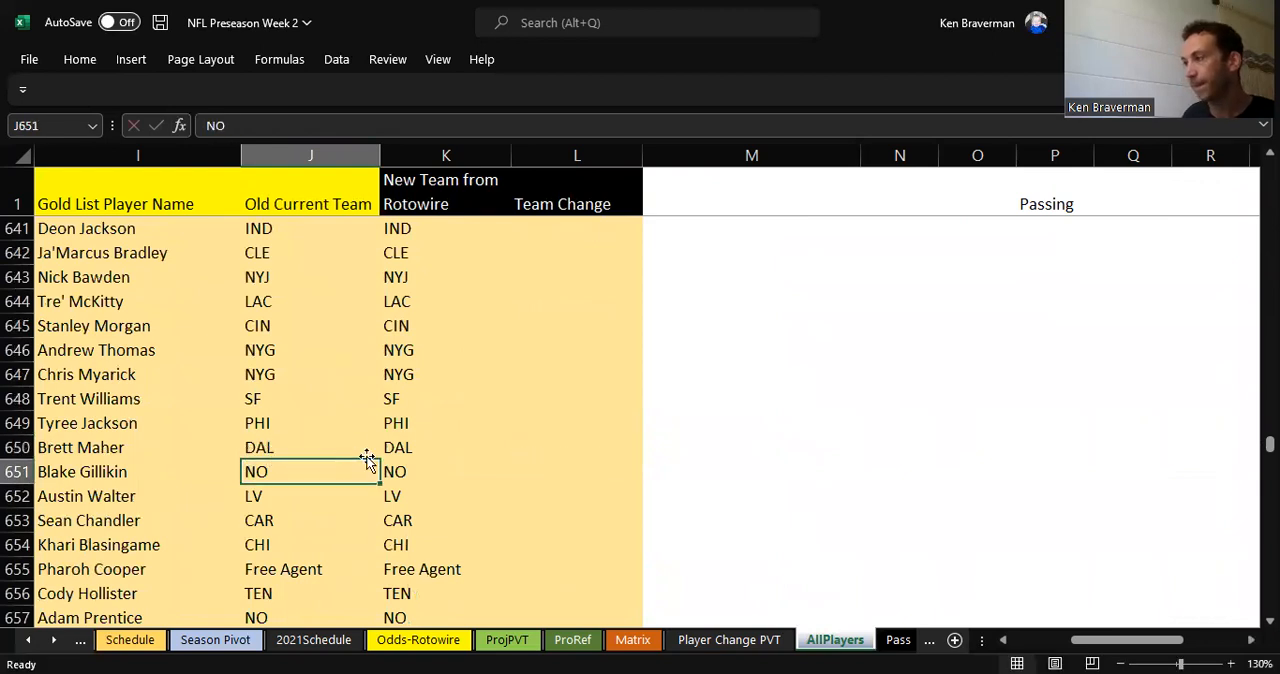
Step: Find the flagged player in row 729, at the end of the list, and set the Old Current Team in J729 to FA
{"action": "scroll", "coordinate": [430, 478], "scroll_direction": "down", "scroll_amount": 20}
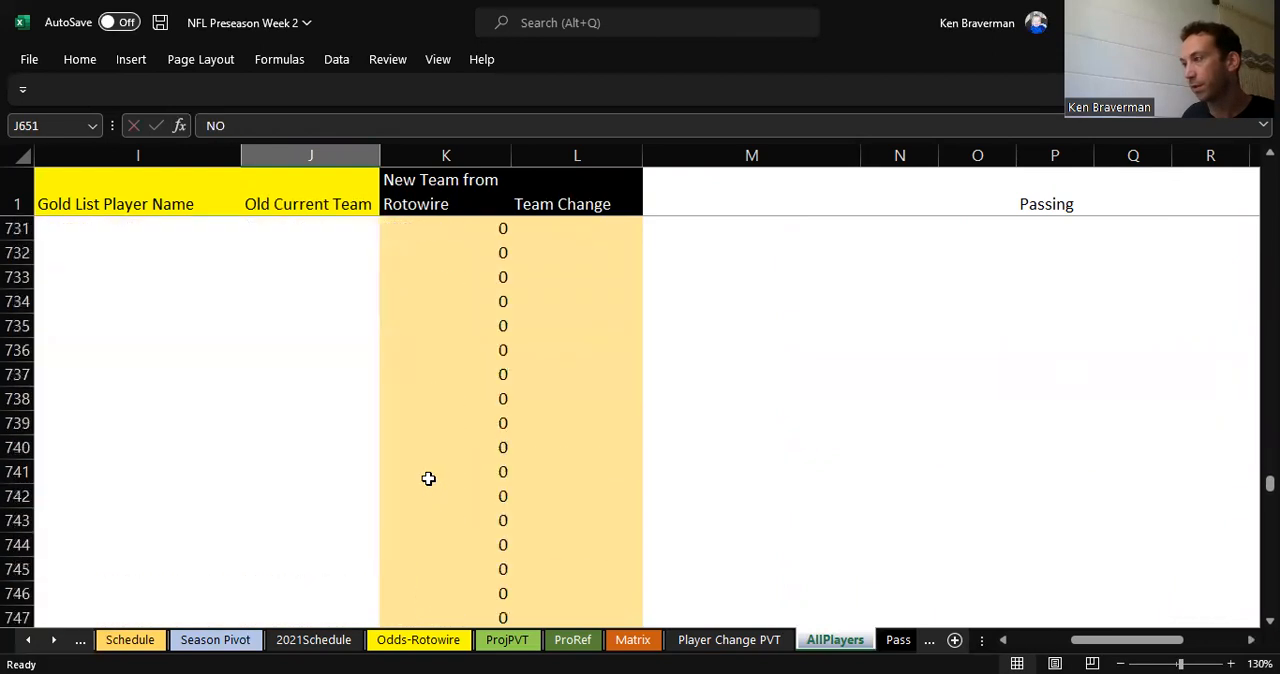
{"action": "scroll", "coordinate": [428, 478], "scroll_direction": "up", "scroll_amount": 4}
{"action": "left_click", "coordinate": [288, 470]}
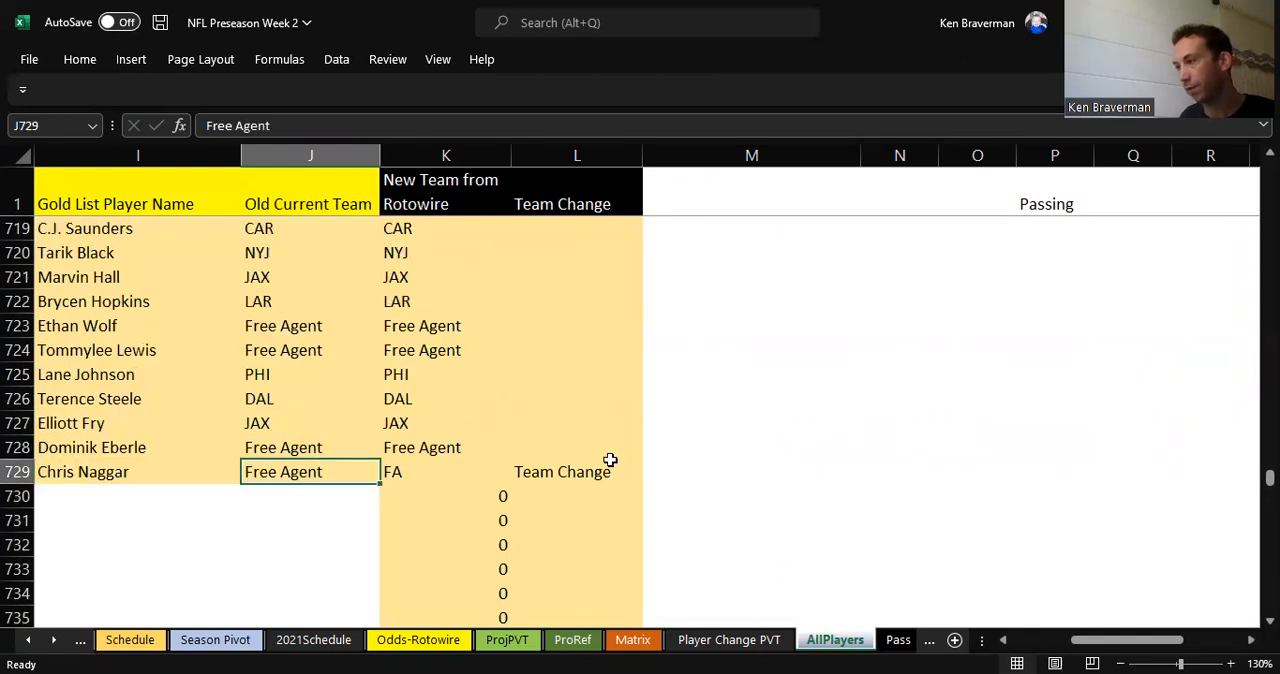
{"action": "type", "text": "FA"}
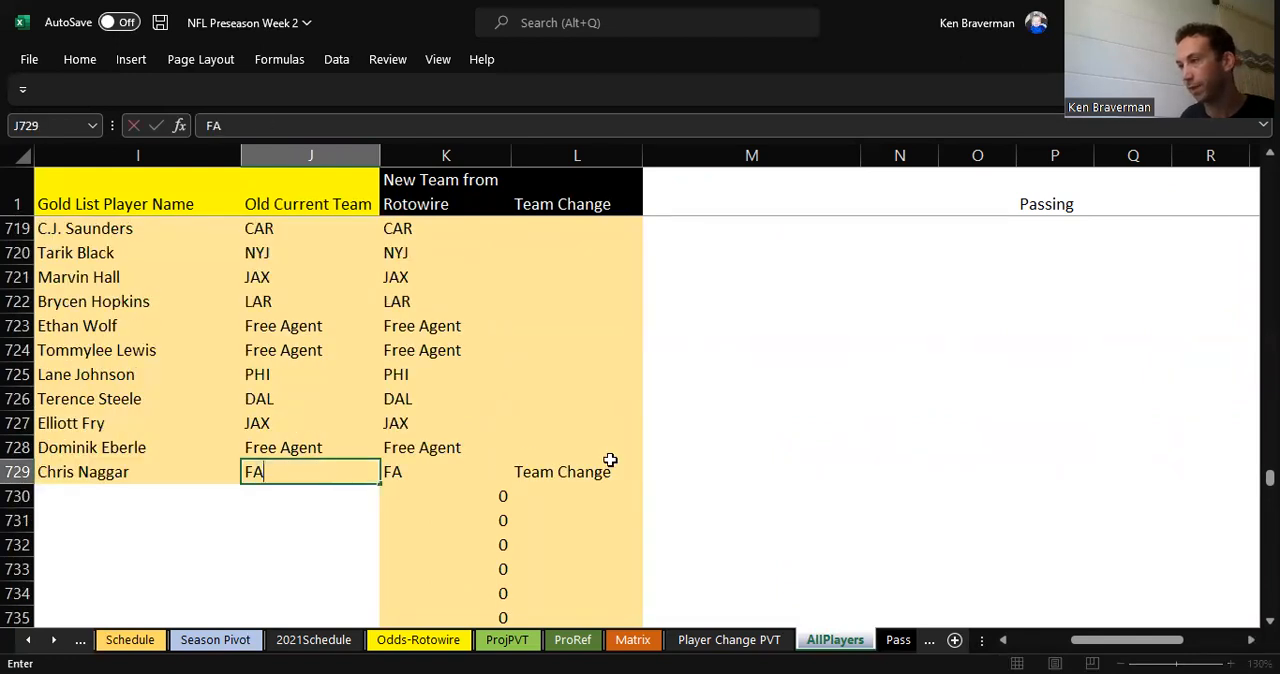
{"action": "key", "text": "Return"}
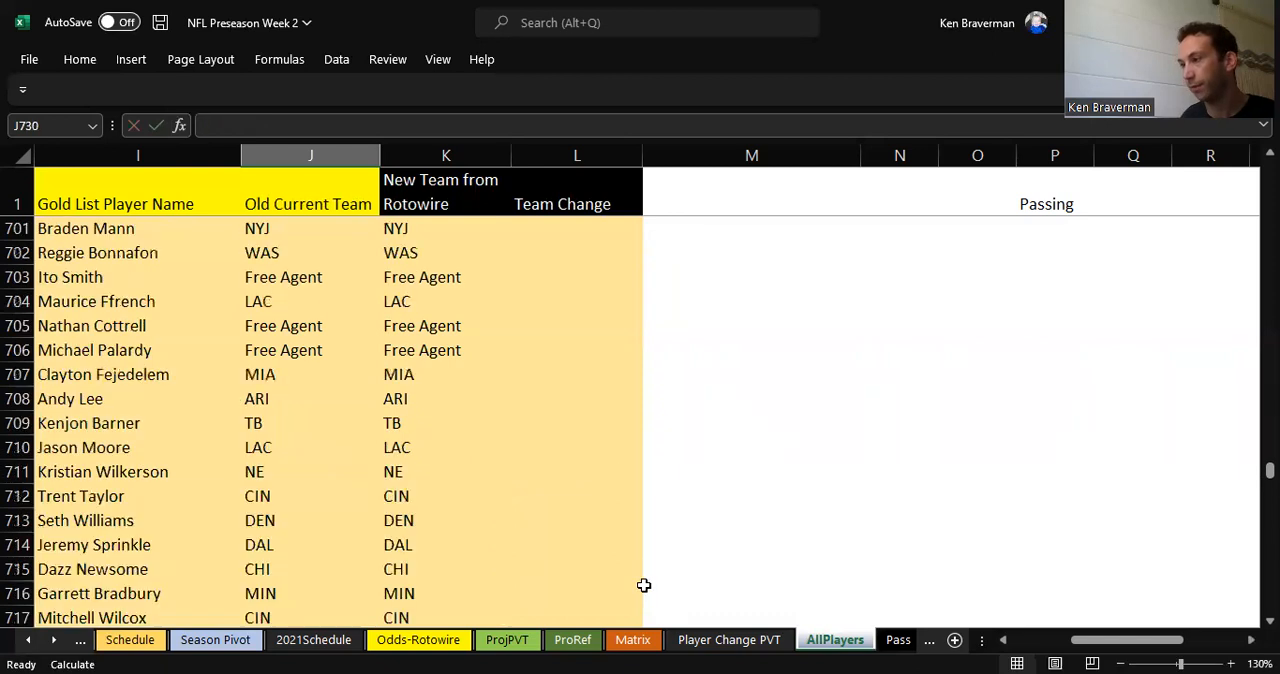
Step: Refresh the pivot table on the Player Change PVT sheet
{"action": "left_click", "coordinate": [700, 640]}
{"action": "right_click", "coordinate": [397, 402]}
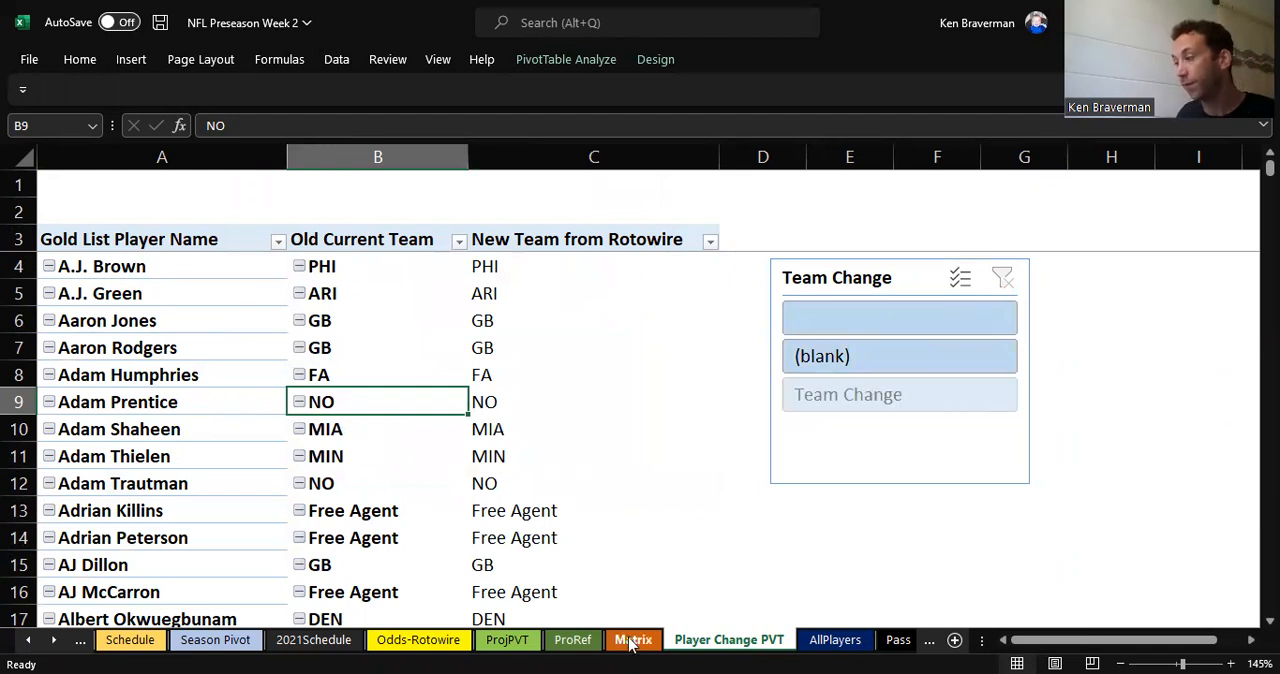
Step: Open the ProjPVT sheet and examine the Miami Dolphins' S contribution score in the team pivot table
{"action": "left_click", "coordinate": [507, 639]}
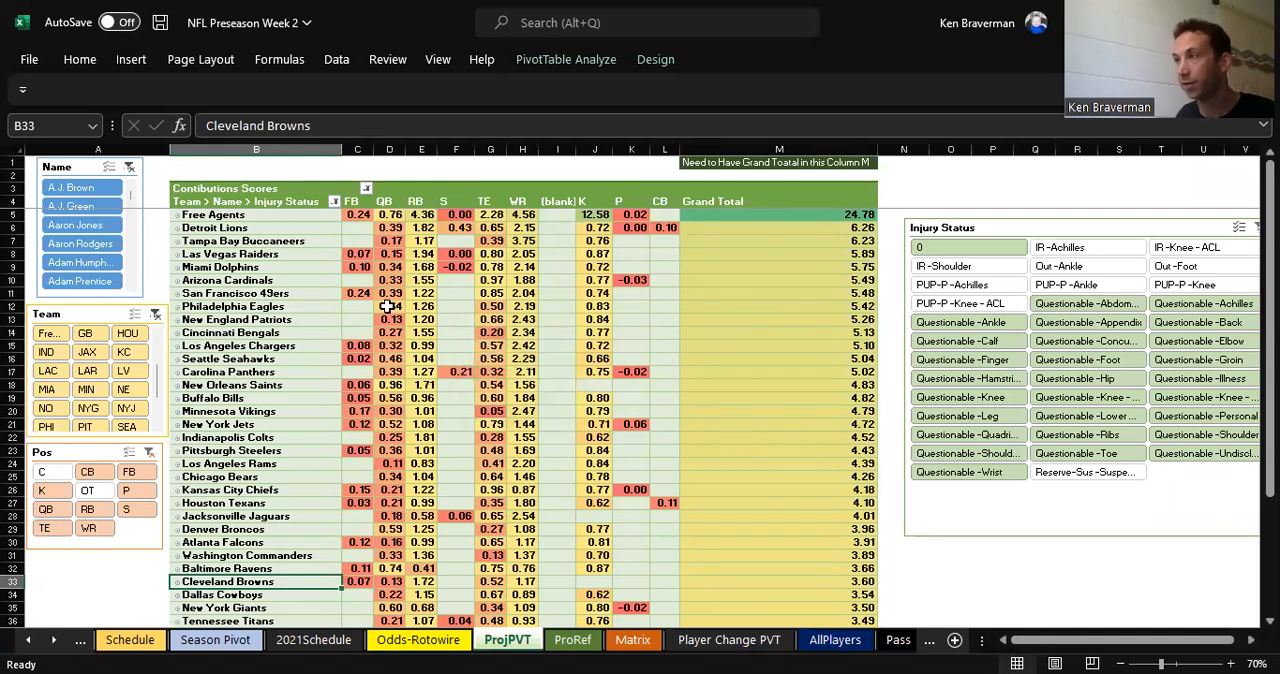
{"action": "left_click", "coordinate": [457, 267]}
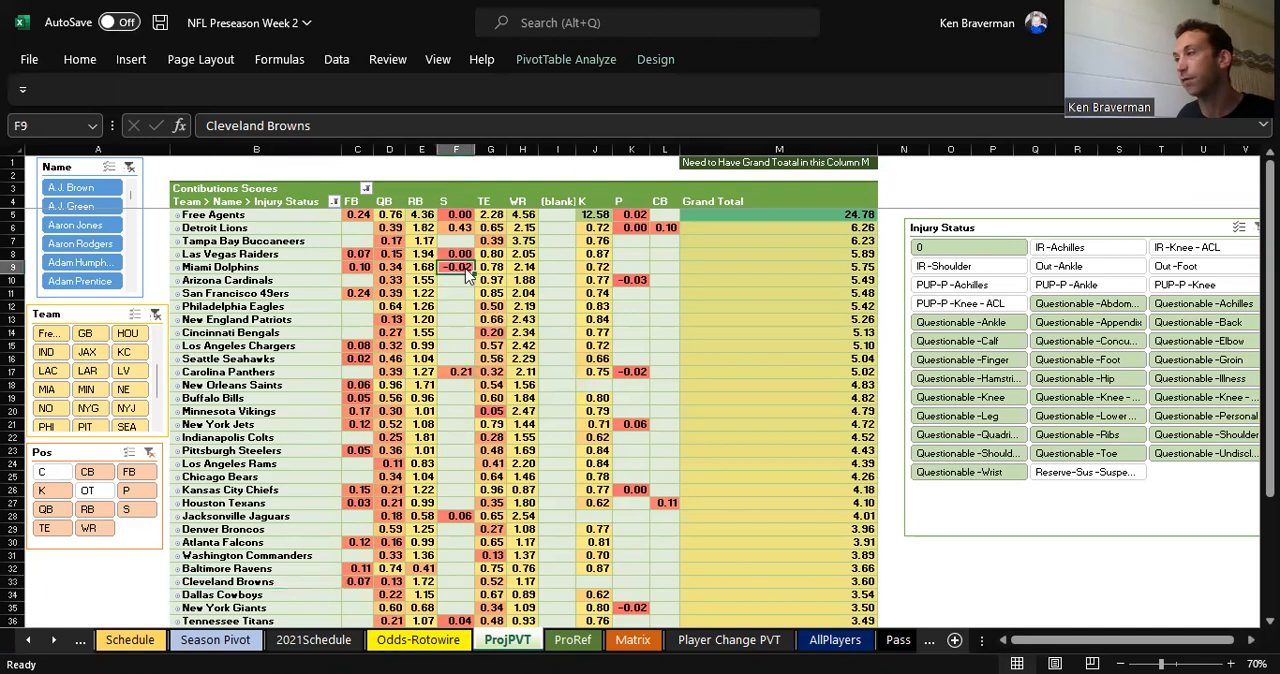
Step: Refresh the contribution scores pivot table on the ProjPVT sheet and review the team rows
{"action": "key", "text": "shift+F10"}
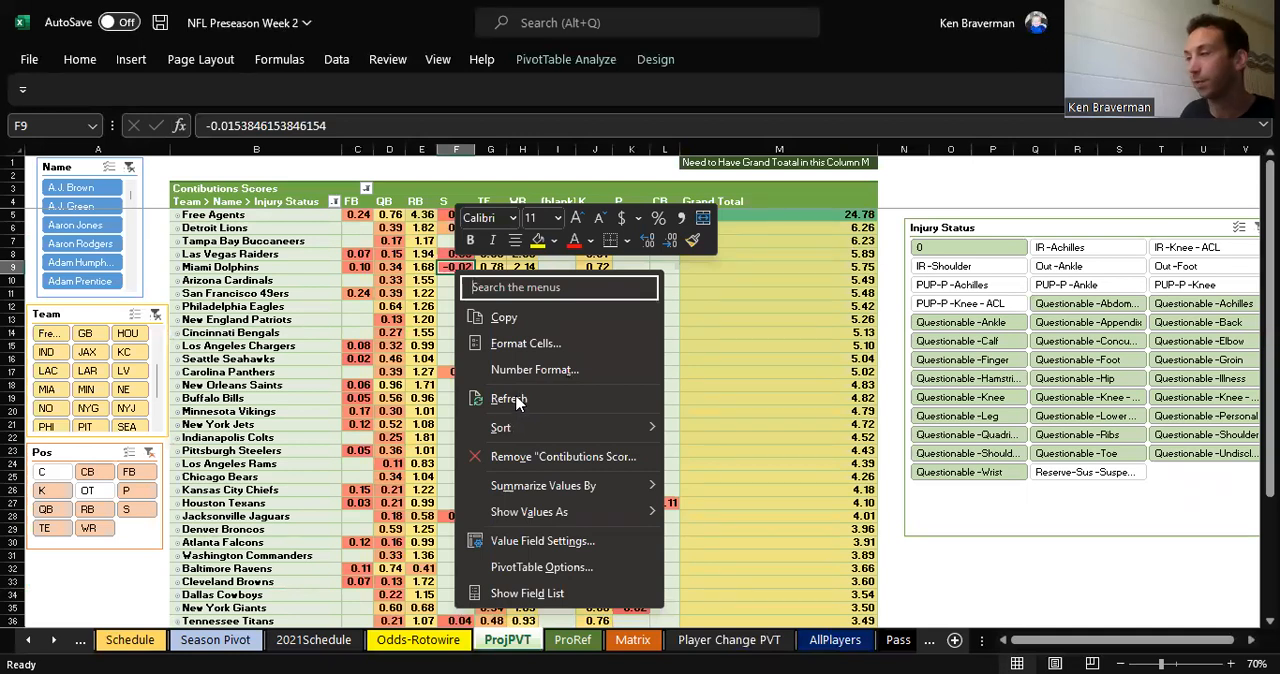
{"action": "left_click", "coordinate": [520, 399]}
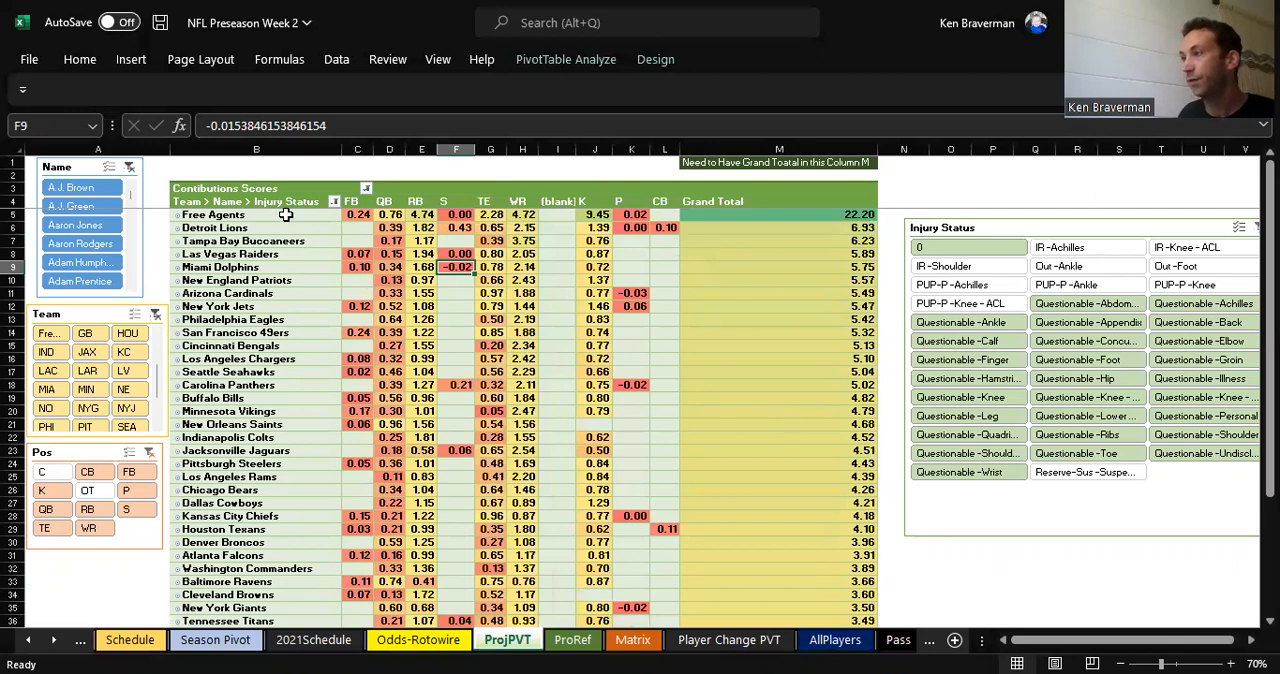
{"action": "scroll", "coordinate": [500, 450], "scroll_direction": "down", "scroll_amount": 3}
{"action": "scroll", "coordinate": [498, 450], "scroll_direction": "up", "scroll_amount": 3}
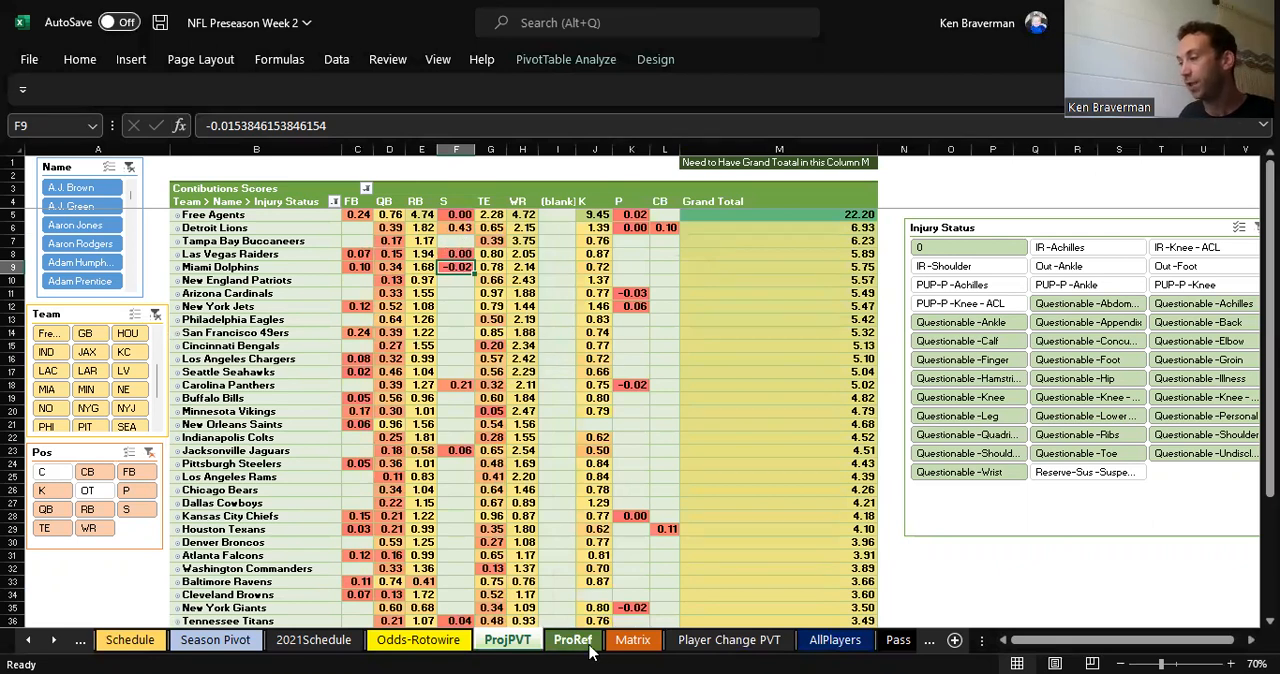
Step: Check the Team Change column on the AllPlayers sheet for remaining flags near the end of the list
{"action": "left_click", "coordinate": [832, 640]}
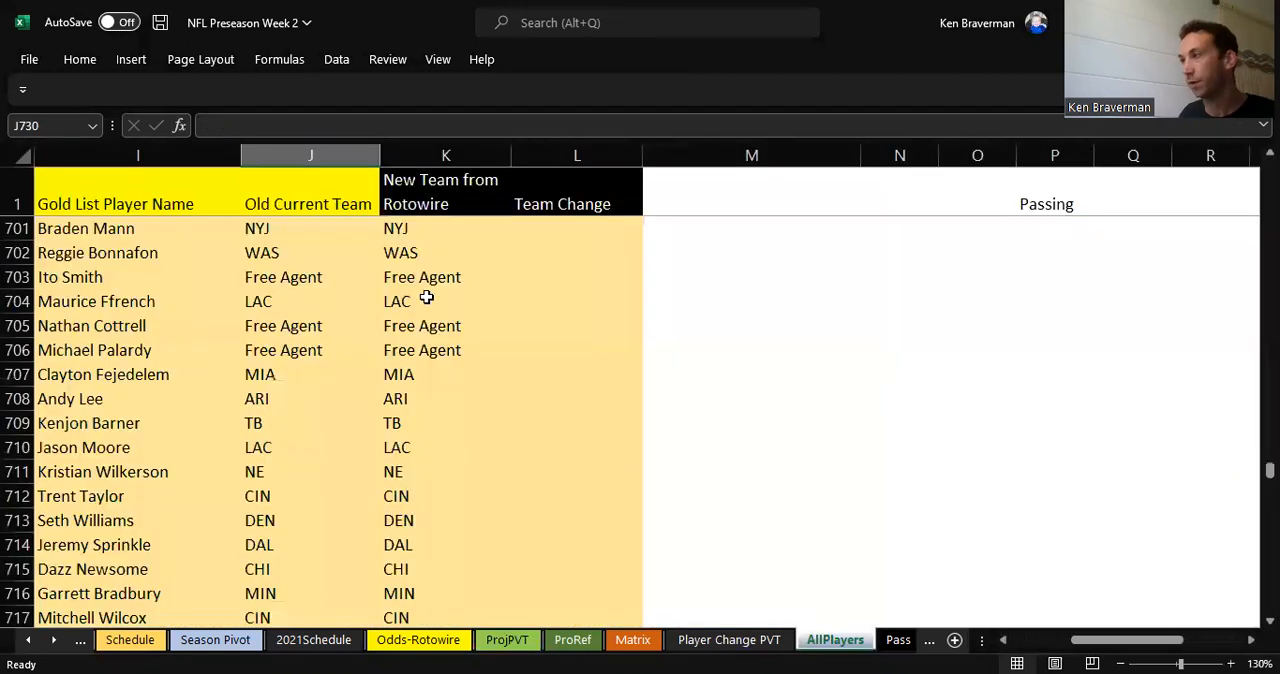
{"action": "scroll", "coordinate": [424, 297], "scroll_direction": "down", "scroll_amount": 4}
{"action": "scroll", "coordinate": [424, 297], "scroll_direction": "up", "scroll_amount": 1}
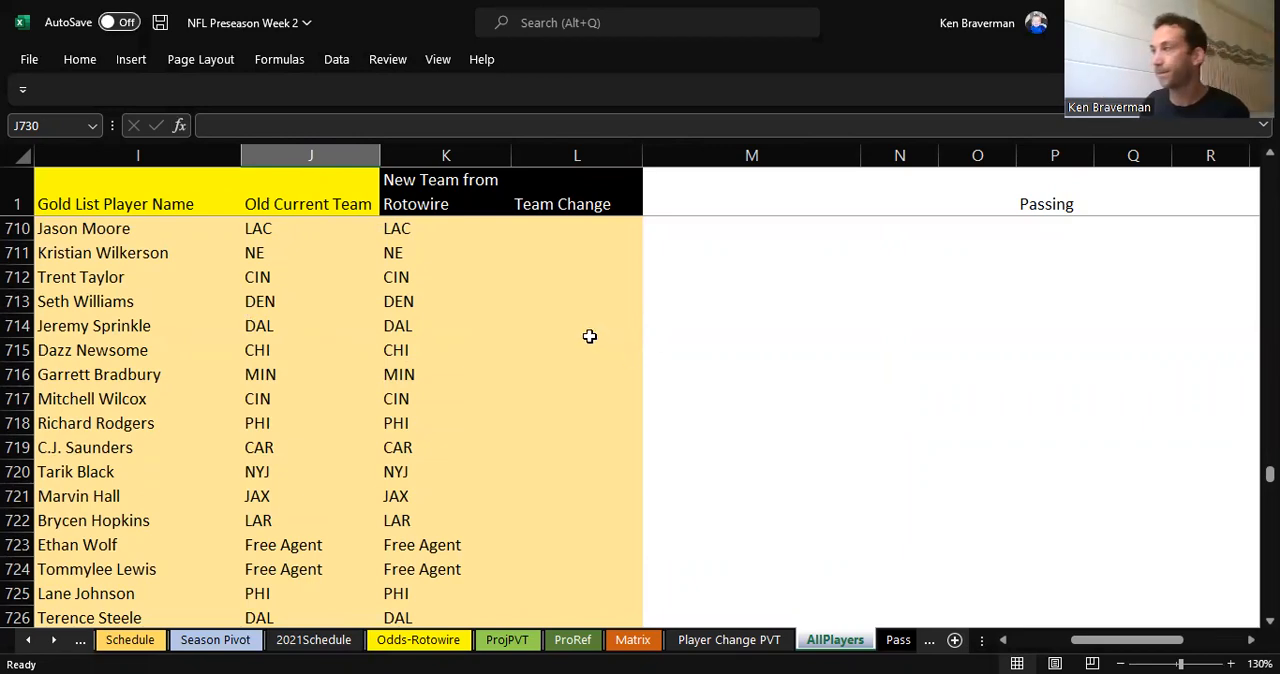
{"action": "scroll", "coordinate": [575, 334], "scroll_direction": "down", "scroll_amount": 1}
{"action": "scroll", "coordinate": [570, 332], "scroll_direction": "up", "scroll_amount": 9}
{"action": "left_click", "coordinate": [560, 191]}
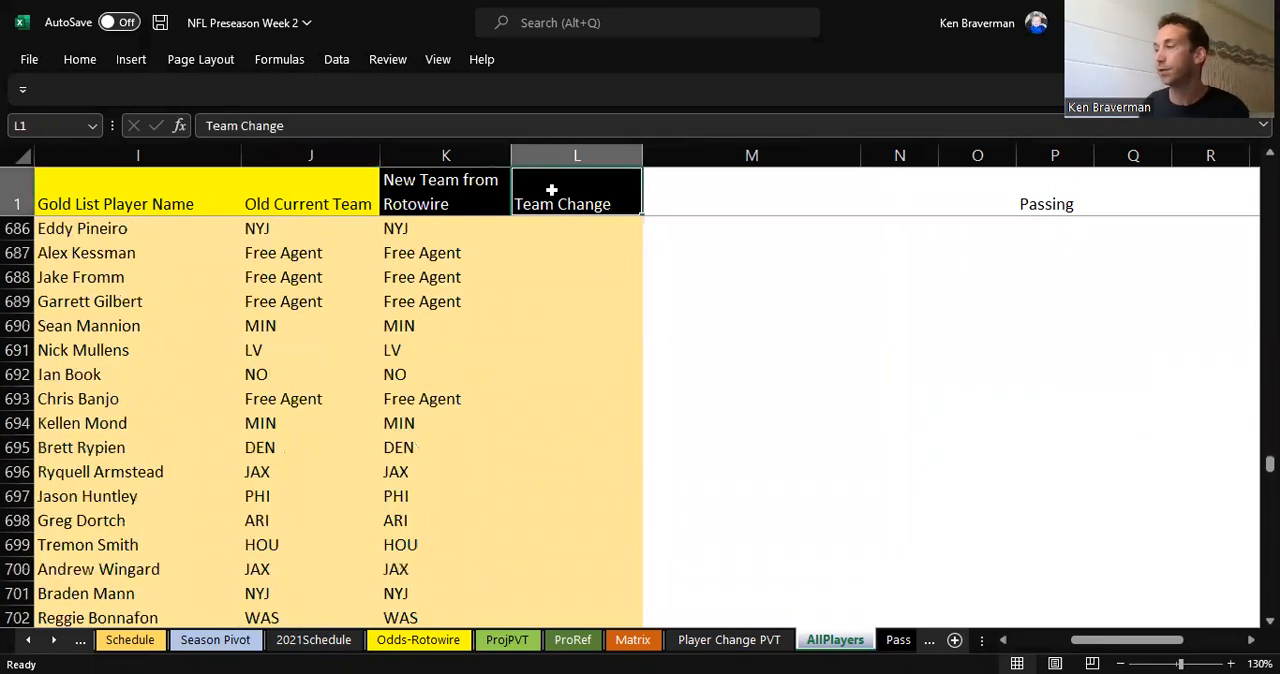
{"action": "key", "text": "Down"}
Step: On the ProjPVT sheet, examine the K scores of the New Orleans Saints, Cleveland Browns and Green Bay Packers by highlighting their rows
{"action": "left_click", "coordinate": [508, 640]}
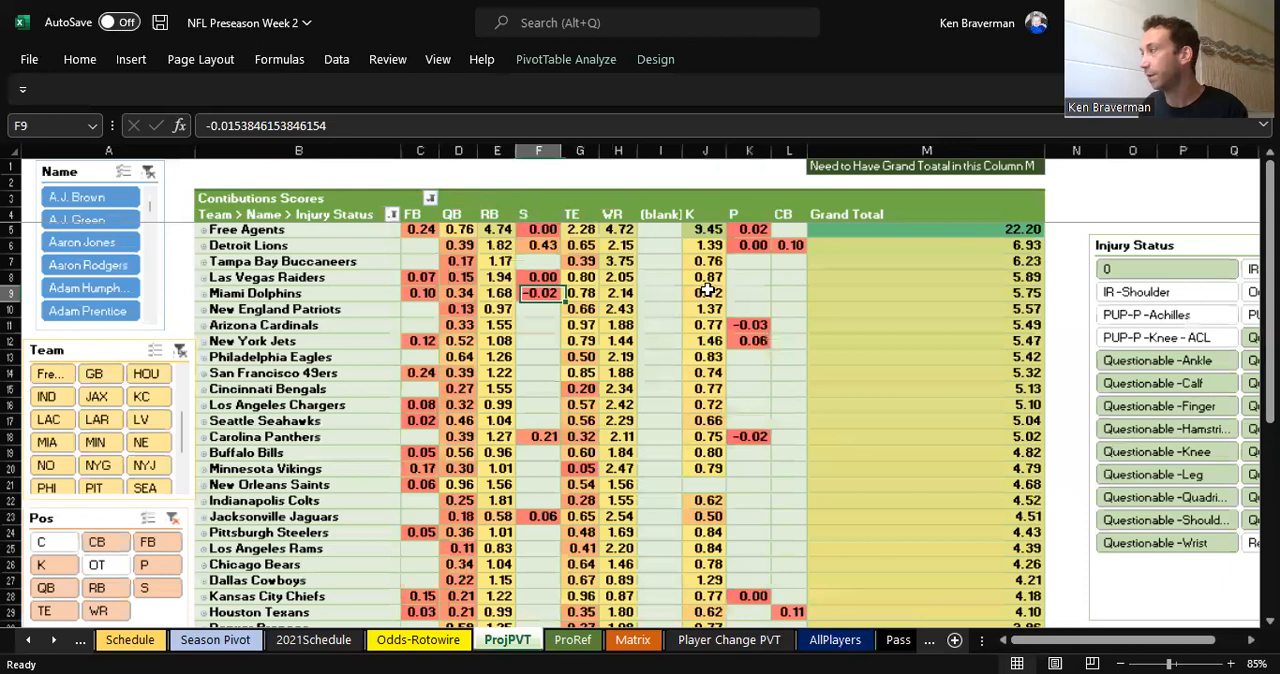
{"action": "scroll", "coordinate": [712, 290], "scroll_direction": "up", "scroll_amount": 2}
{"action": "scroll", "coordinate": [818, 250], "scroll_direction": "down", "scroll_amount": 2}
{"action": "scroll", "coordinate": [818, 260], "scroll_direction": "down", "scroll_amount": 2}
{"action": "left_click_drag", "start_coordinate": [832, 322], "coordinate": [343, 322]}
{"action": "scroll", "coordinate": [802, 380], "scroll_direction": "down", "scroll_amount": 2}
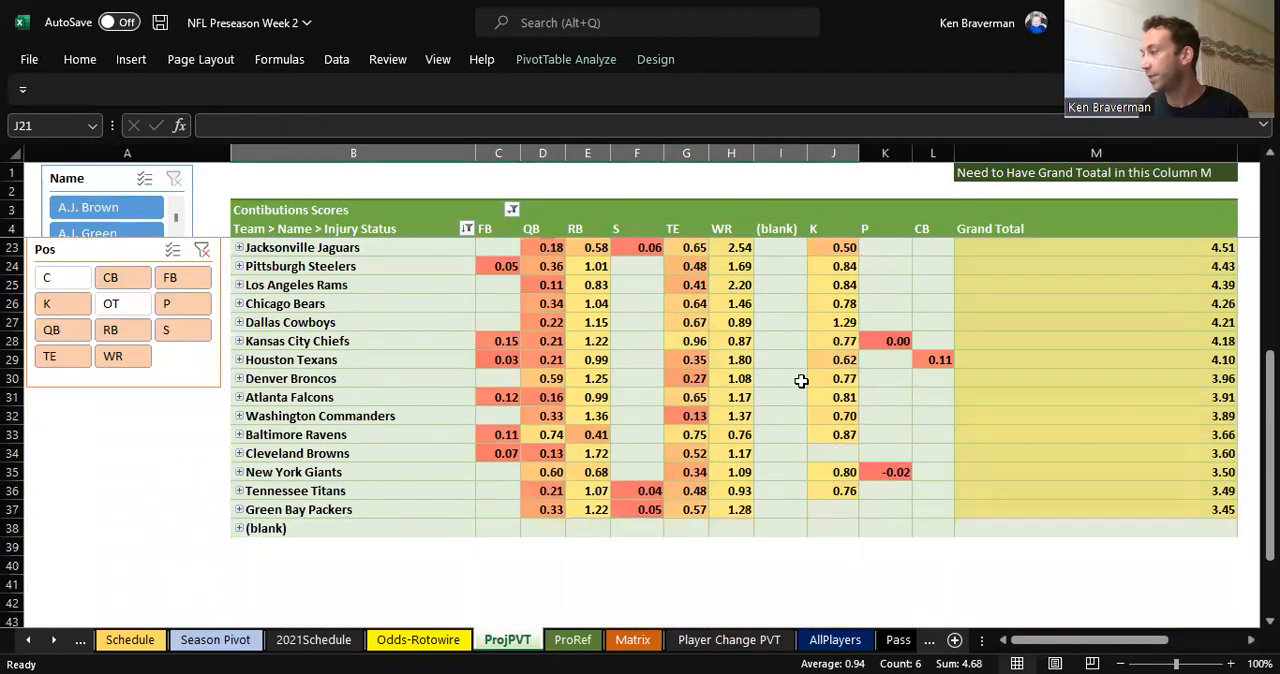
{"action": "left_click_drag", "start_coordinate": [819, 457], "coordinate": [374, 457]}
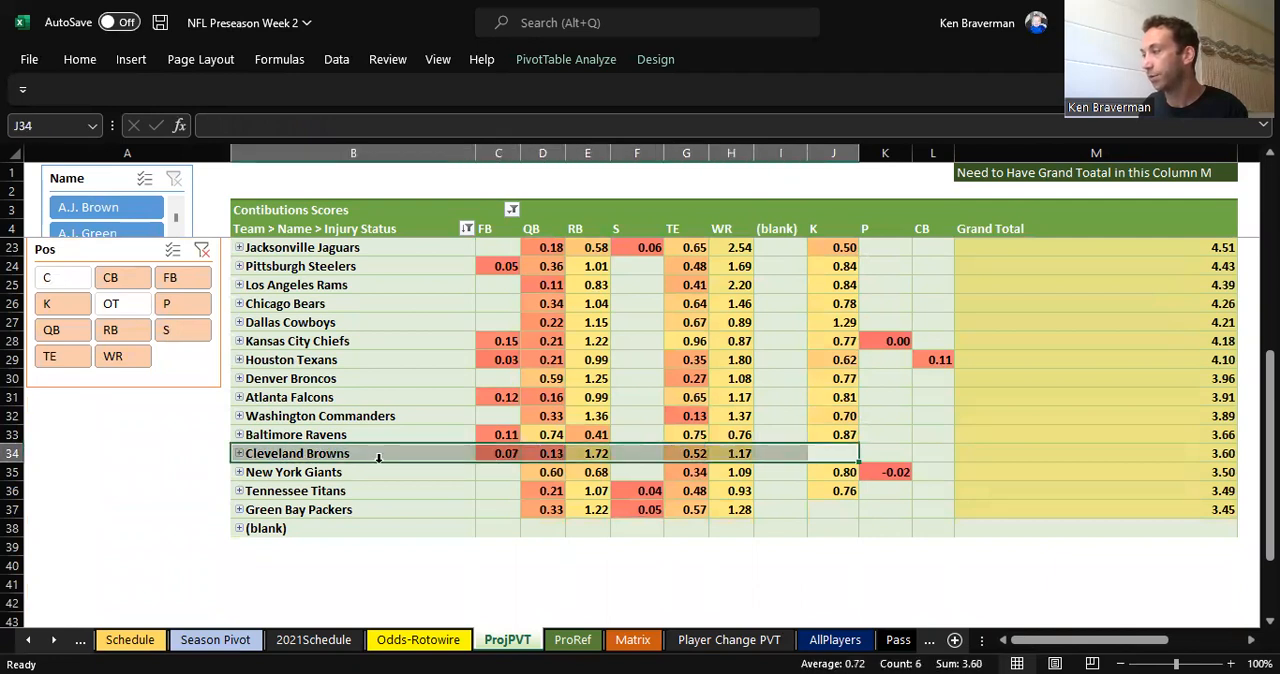
{"action": "left_click_drag", "start_coordinate": [823, 509], "coordinate": [434, 520]}
{"action": "scroll", "coordinate": [611, 445], "scroll_direction": "up", "scroll_amount": 3}
{"action": "scroll", "coordinate": [611, 445], "scroll_direction": "up", "scroll_amount": 3}
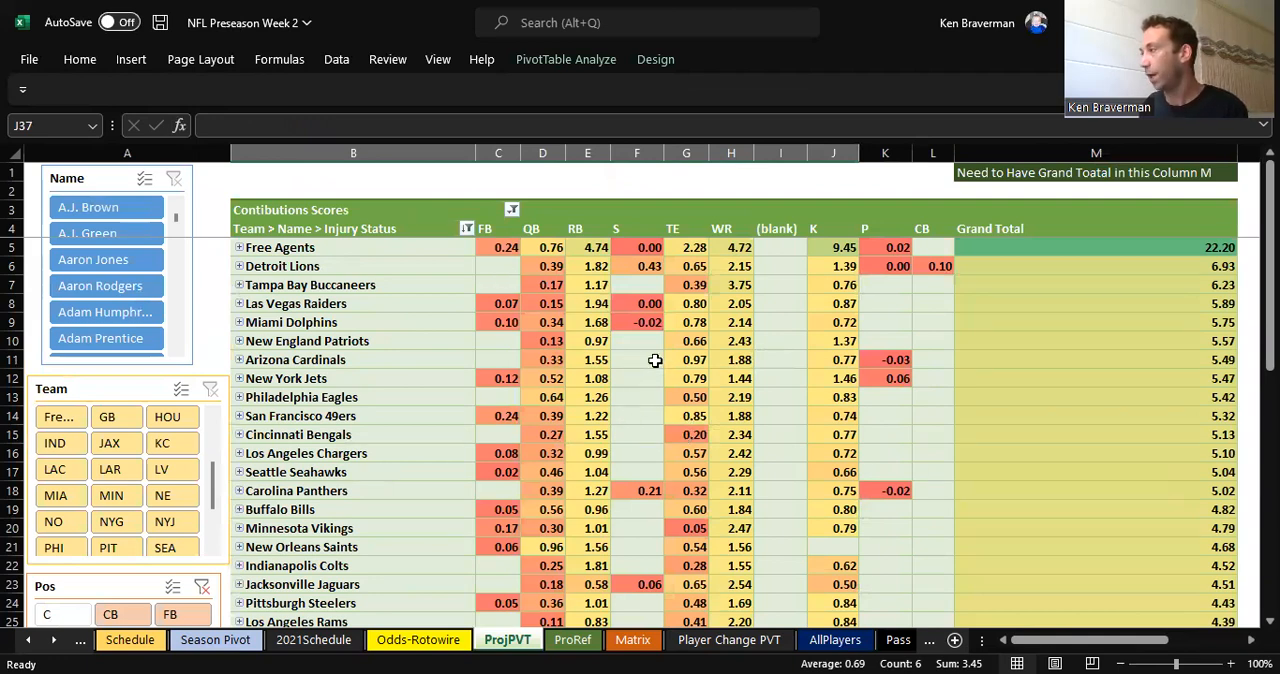
{"action": "scroll", "coordinate": [654, 360], "scroll_direction": "down", "scroll_amount": 1}
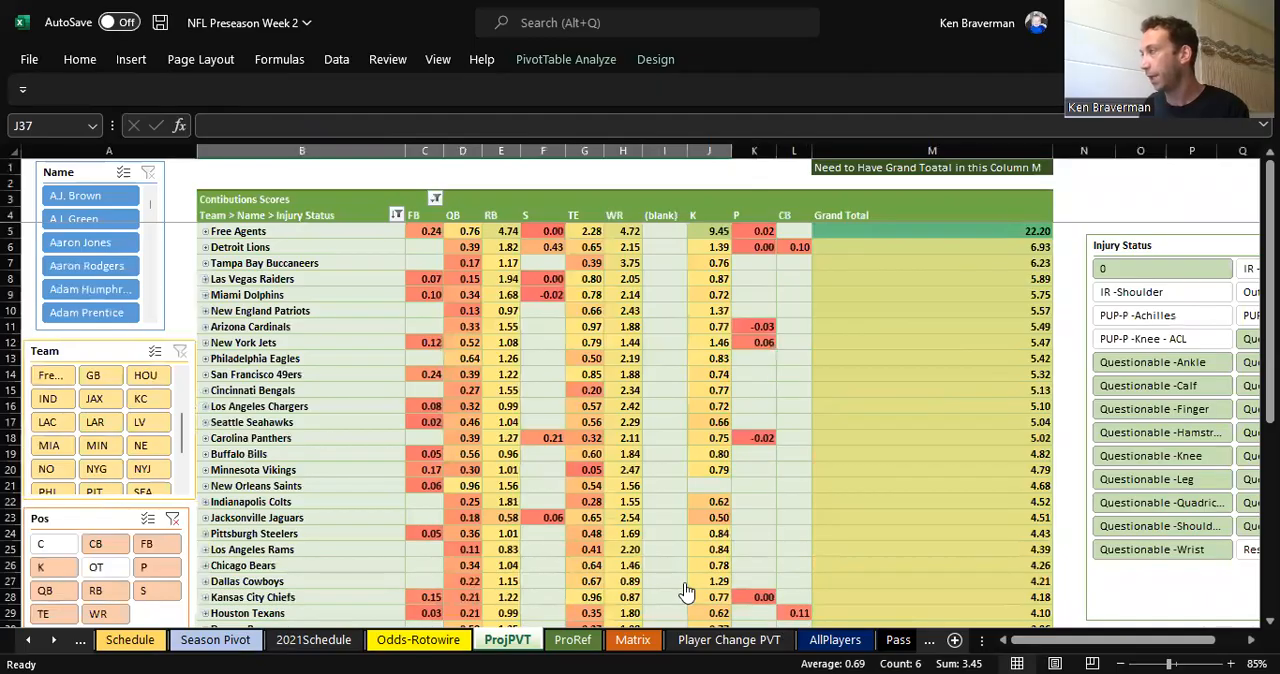
Step: Switch to the Rotowire NFL Projections page in the browser, show the K projections and review the whole kicker list
{"action": "key", "text": "alt+Tab"}
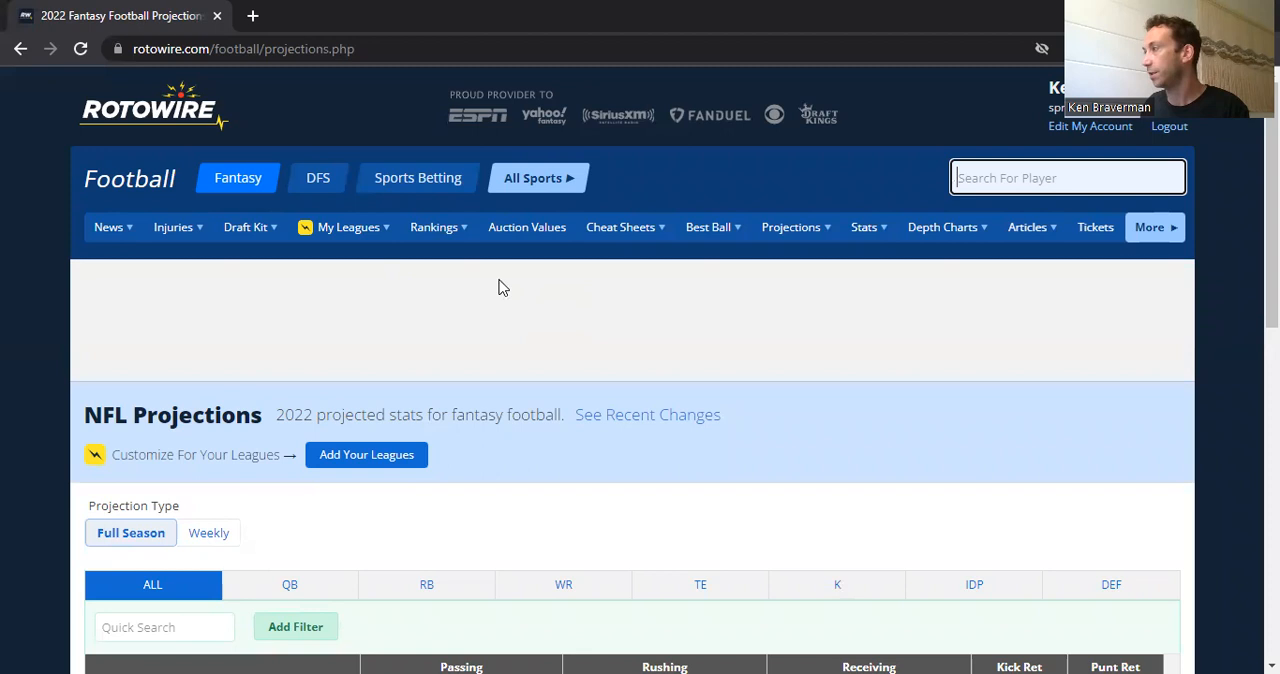
{"action": "scroll", "coordinate": [450, 330], "scroll_direction": "down", "scroll_amount": 2}
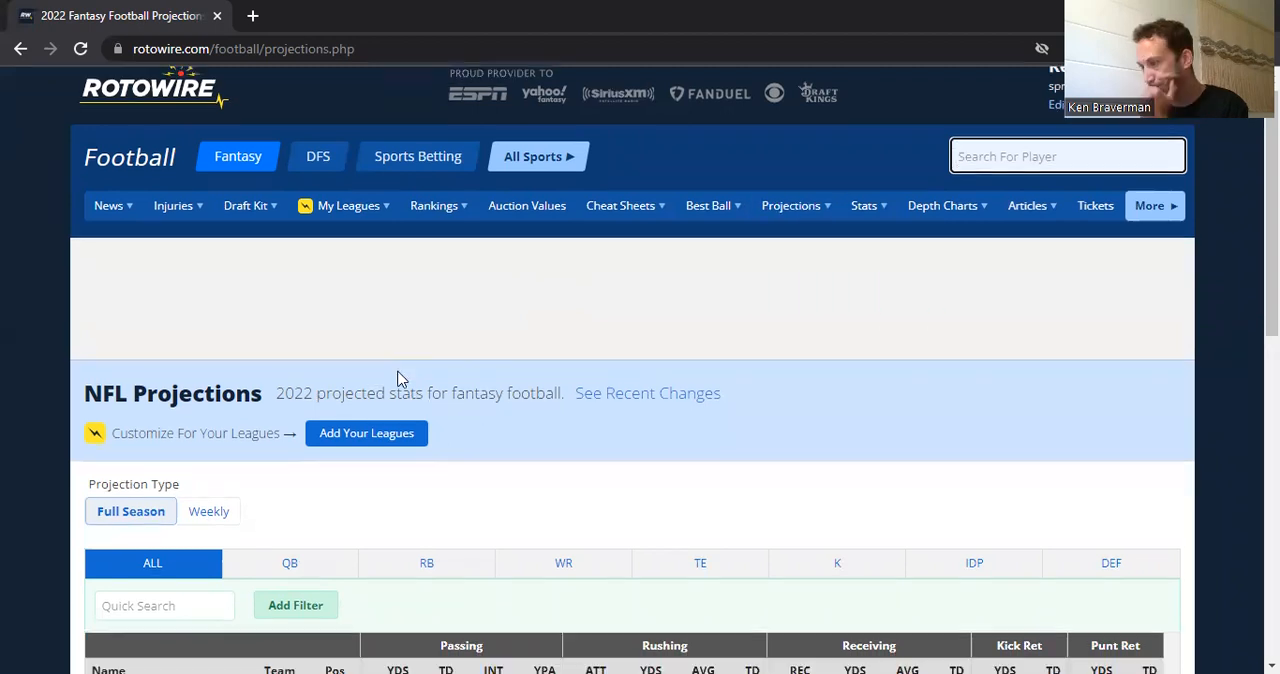
{"action": "left_click", "coordinate": [833, 399]}
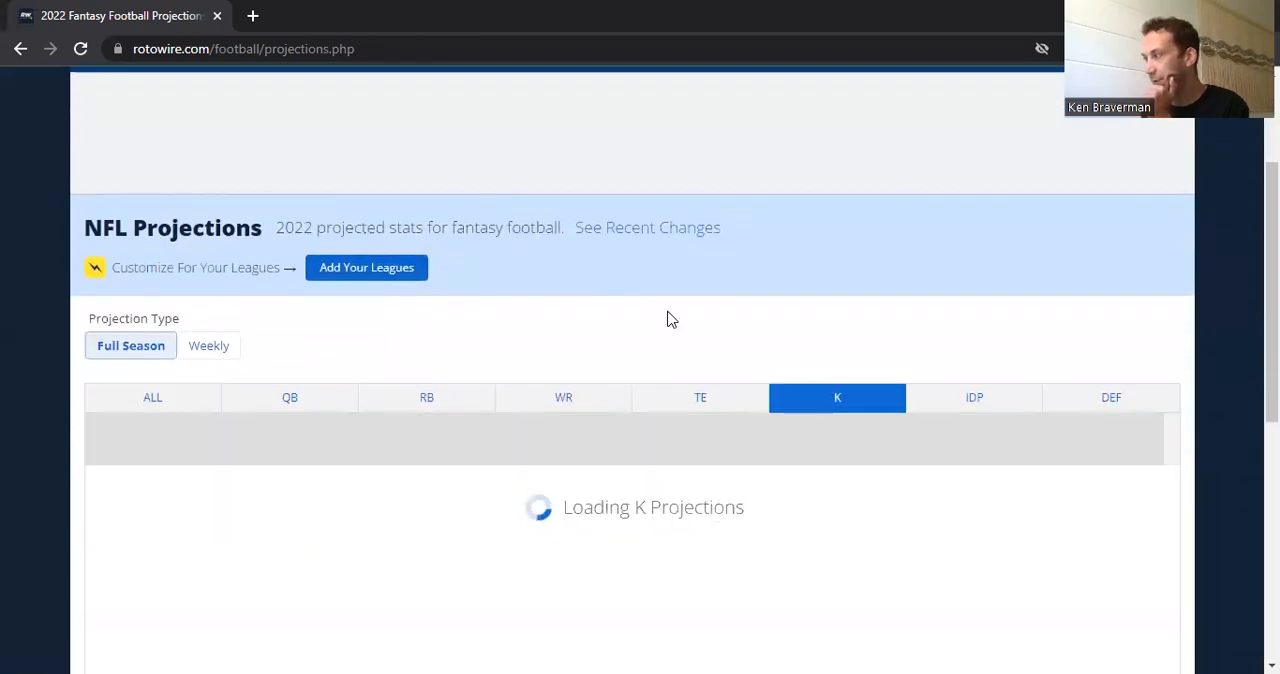
{"action": "scroll", "coordinate": [480, 282], "scroll_direction": "down", "scroll_amount": 2}
{"action": "scroll", "coordinate": [440, 300], "scroll_direction": "down", "scroll_amount": 1}
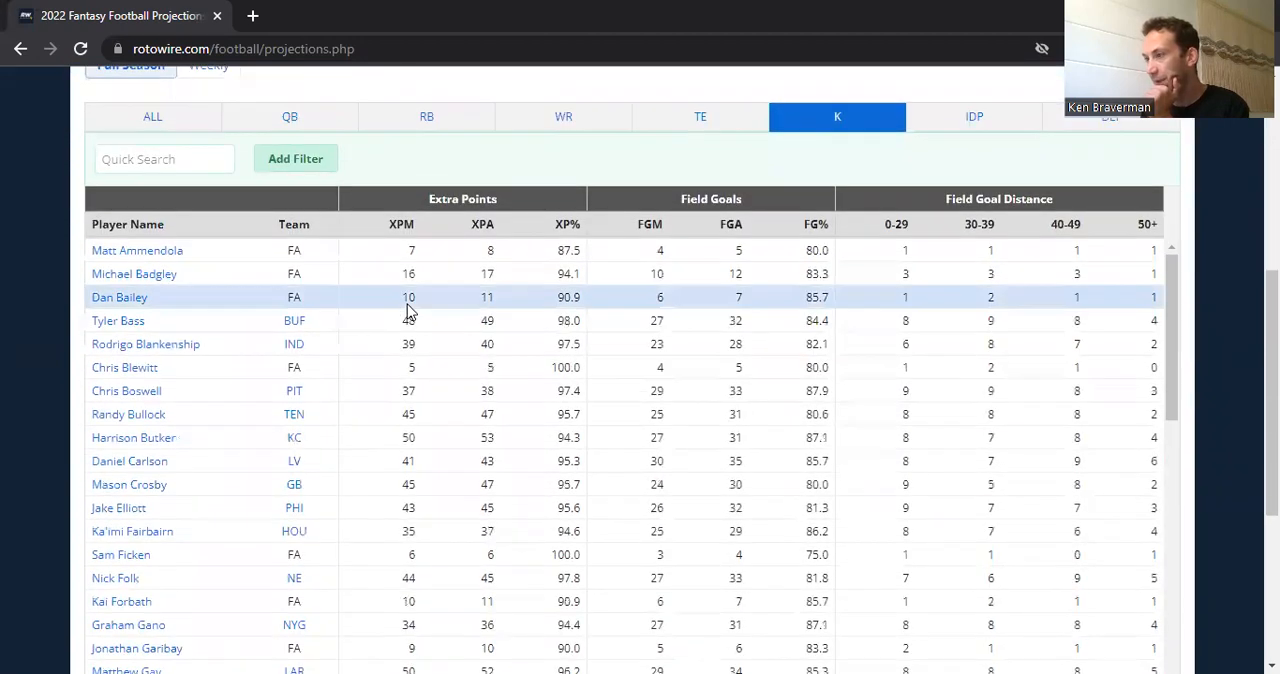
{"action": "scroll", "coordinate": [403, 320], "scroll_direction": "down", "scroll_amount": 4}
{"action": "scroll", "coordinate": [369, 354], "scroll_direction": "down", "scroll_amount": 3}
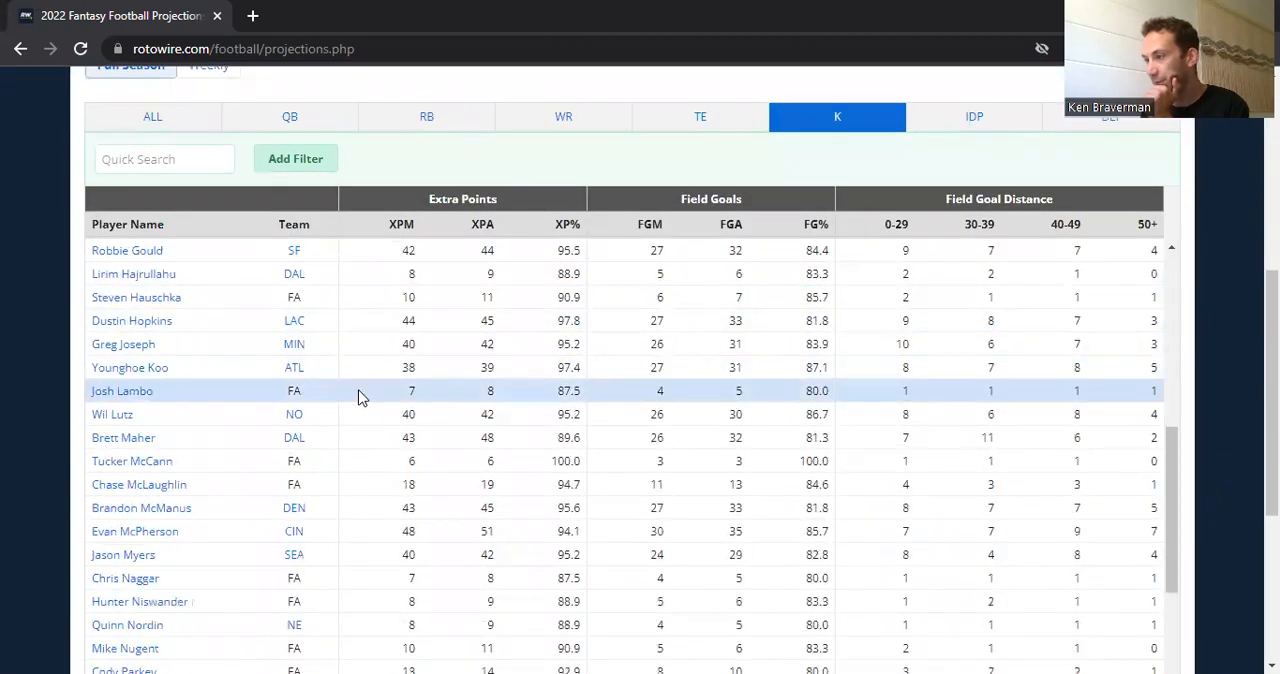
{"action": "scroll", "coordinate": [358, 402], "scroll_direction": "down", "scroll_amount": 5}
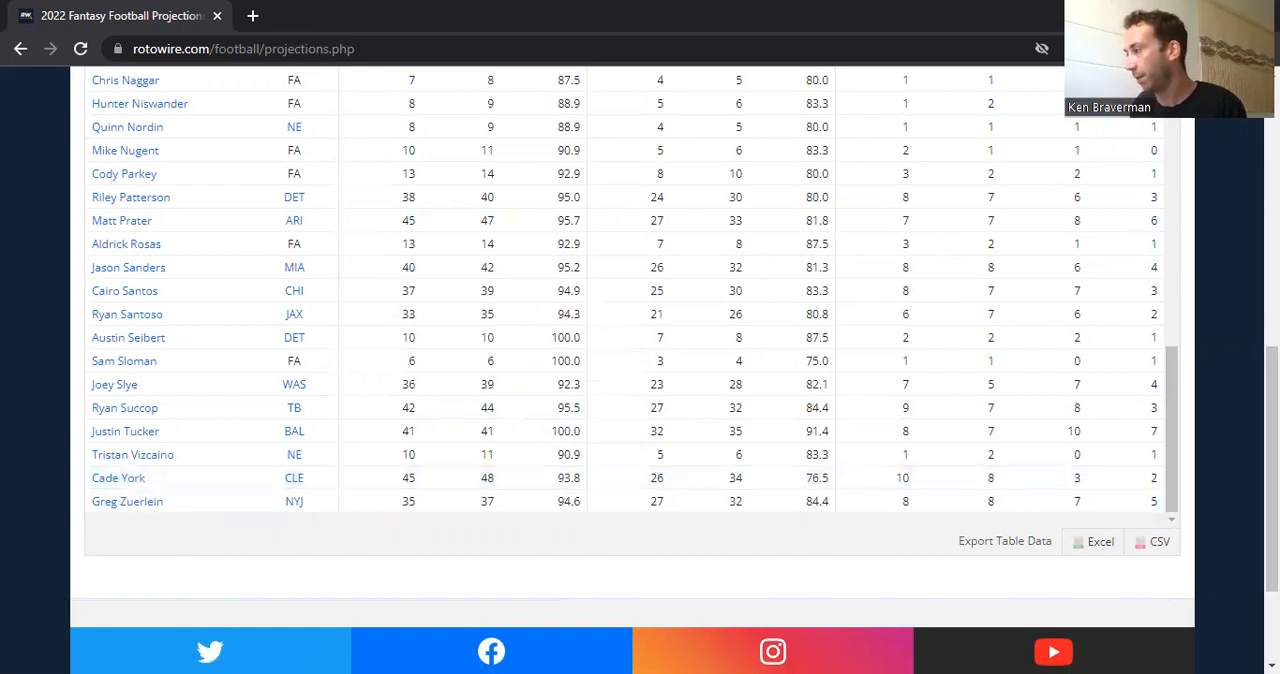
Step: Return to the Excel workbook and go to the last entry of the Gold List Player Name column on the AllPlayers sheet
{"action": "key", "text": "alt+Tab"}
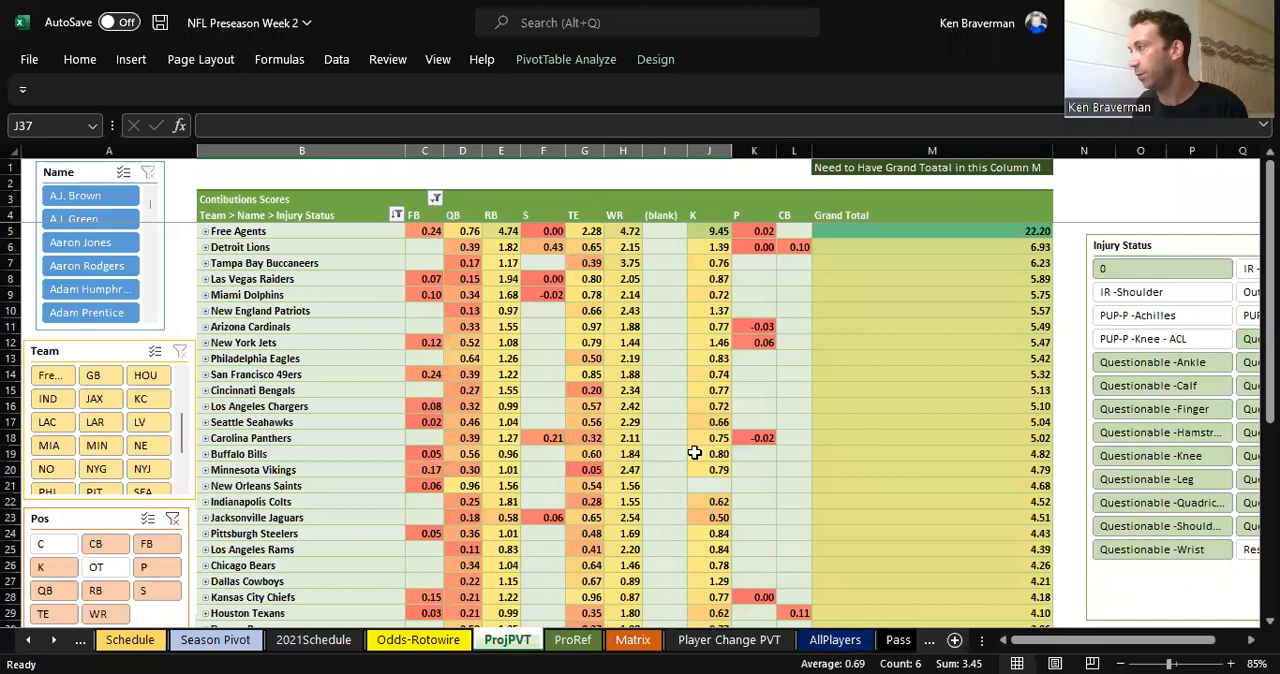
{"action": "left_click", "coordinate": [838, 641]}
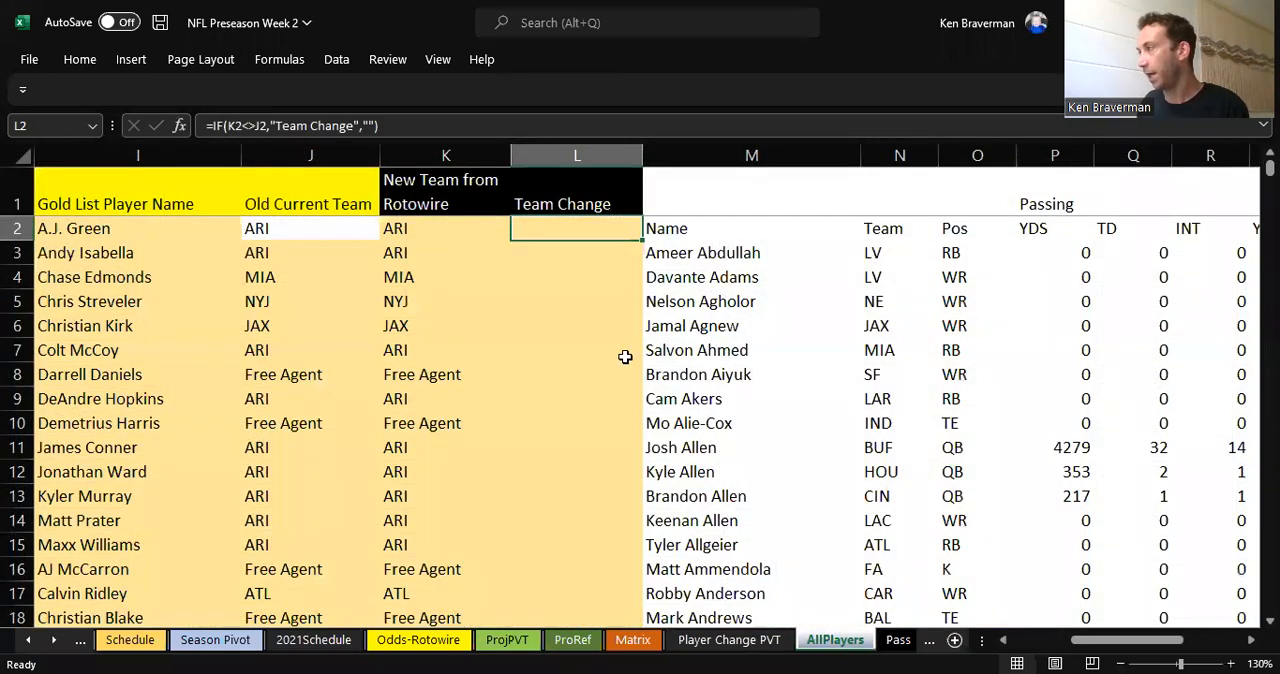
{"action": "left_click", "coordinate": [178, 352]}
{"action": "key", "text": "ctrl+Down"}
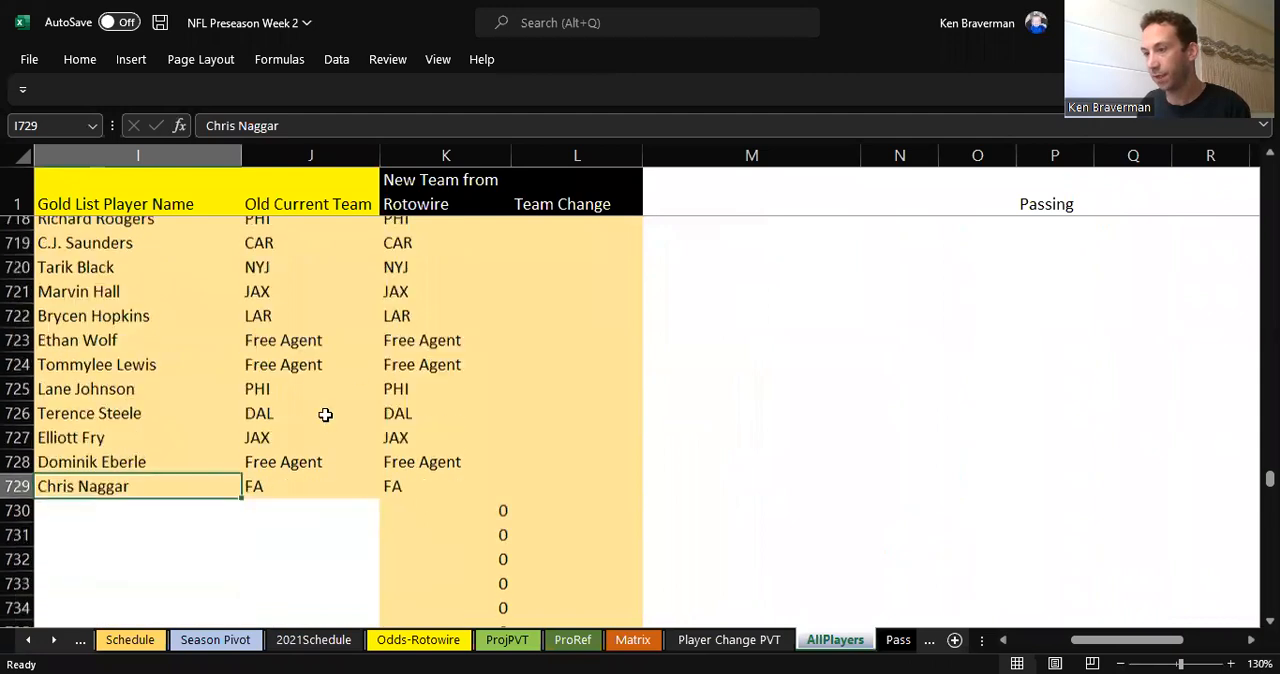
{"action": "scroll", "coordinate": [114, 474], "scroll_direction": "down", "scroll_amount": 1}
Step: Try Cade York as the Gold List Player Name in I729 and restore the original name
{"action": "type", "text": "Cade York"}
{"action": "key", "text": "Return"}
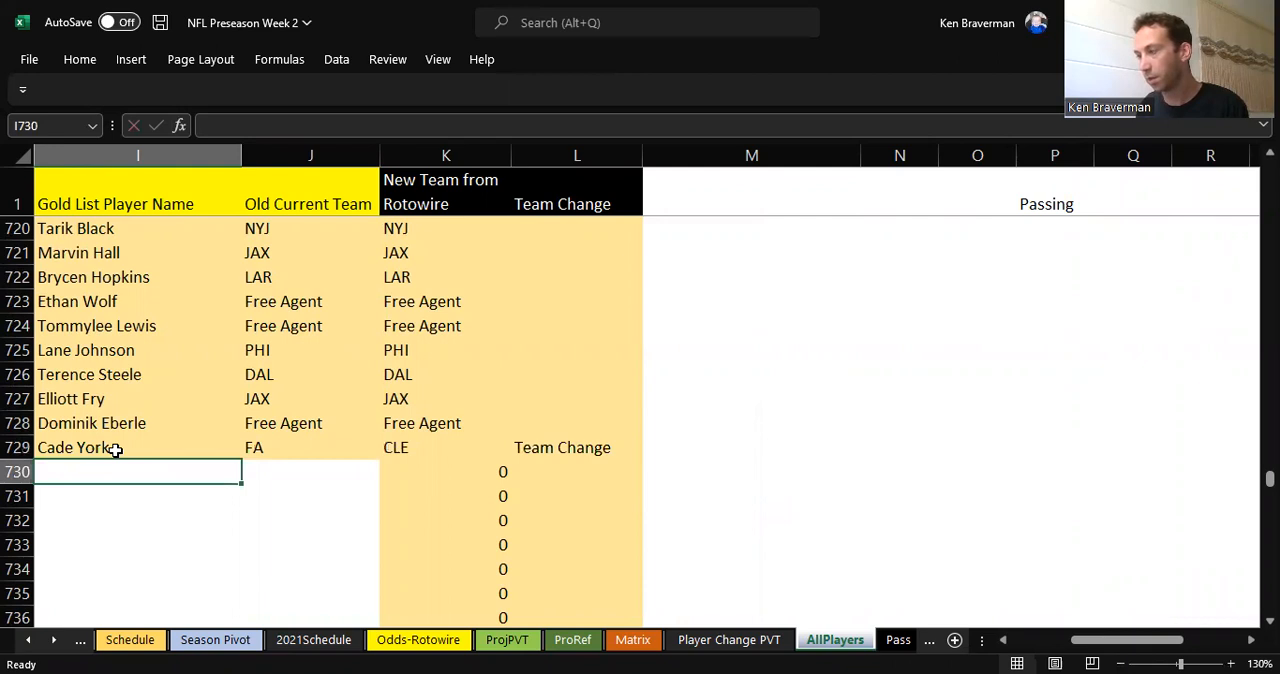
{"action": "key", "text": "Up"}
{"action": "key", "text": "Right"}
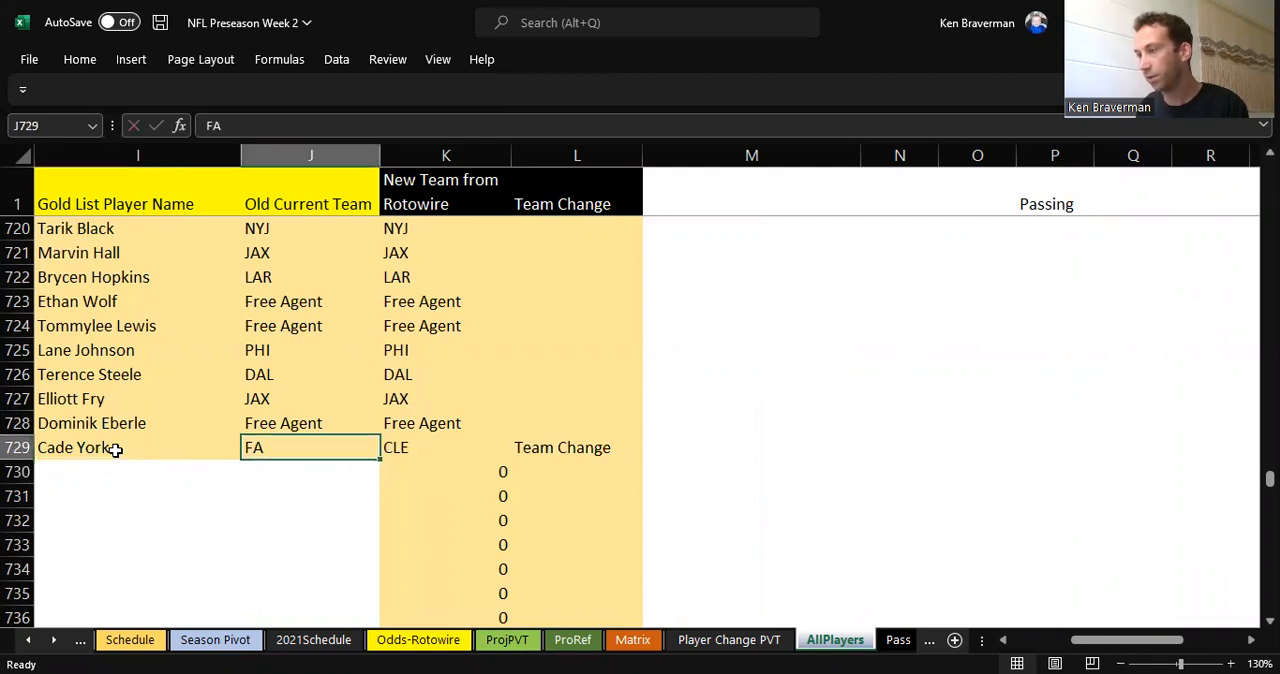
{"action": "key", "text": "Left"}
{"action": "type", "text": "Chris Naggar"}
{"action": "key", "text": "Return"}
{"action": "key", "text": "Up"}
Step: Search the AllPlayers sheet for "york" to locate the kicker in the Rotowire data and close the search
{"action": "key", "text": "ctrl+f"}
{"action": "type", "text": "york"}
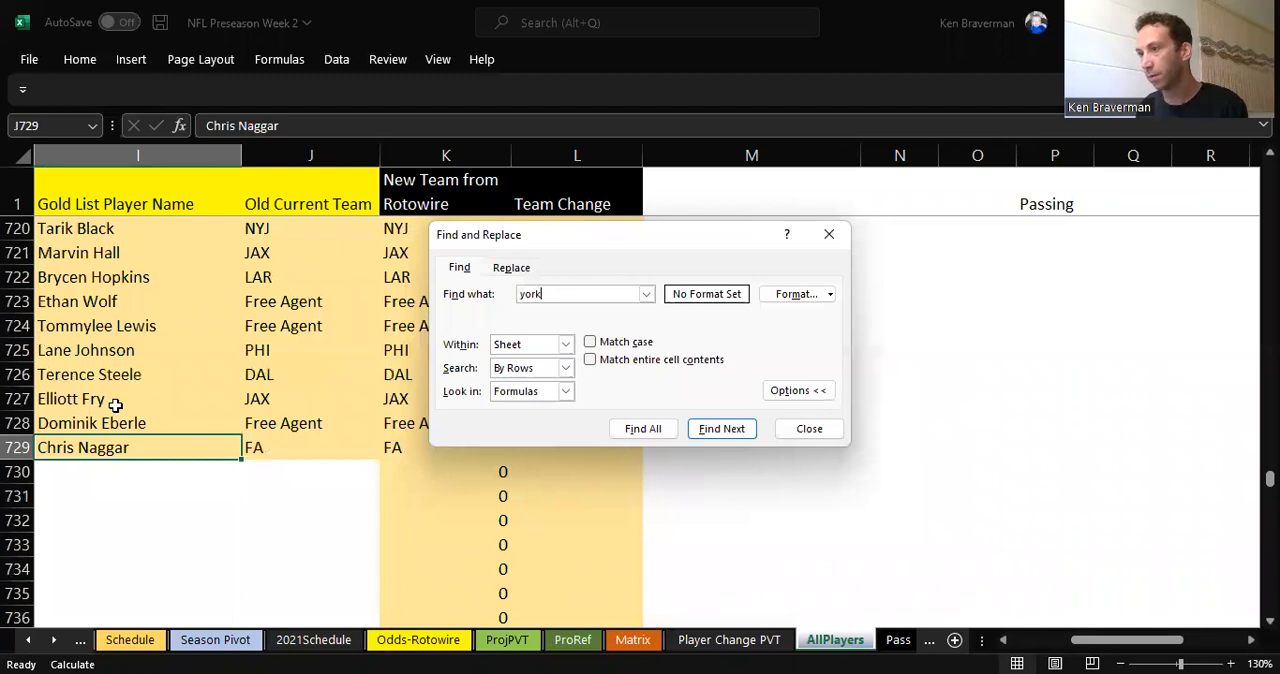
{"action": "key", "text": "Return"}
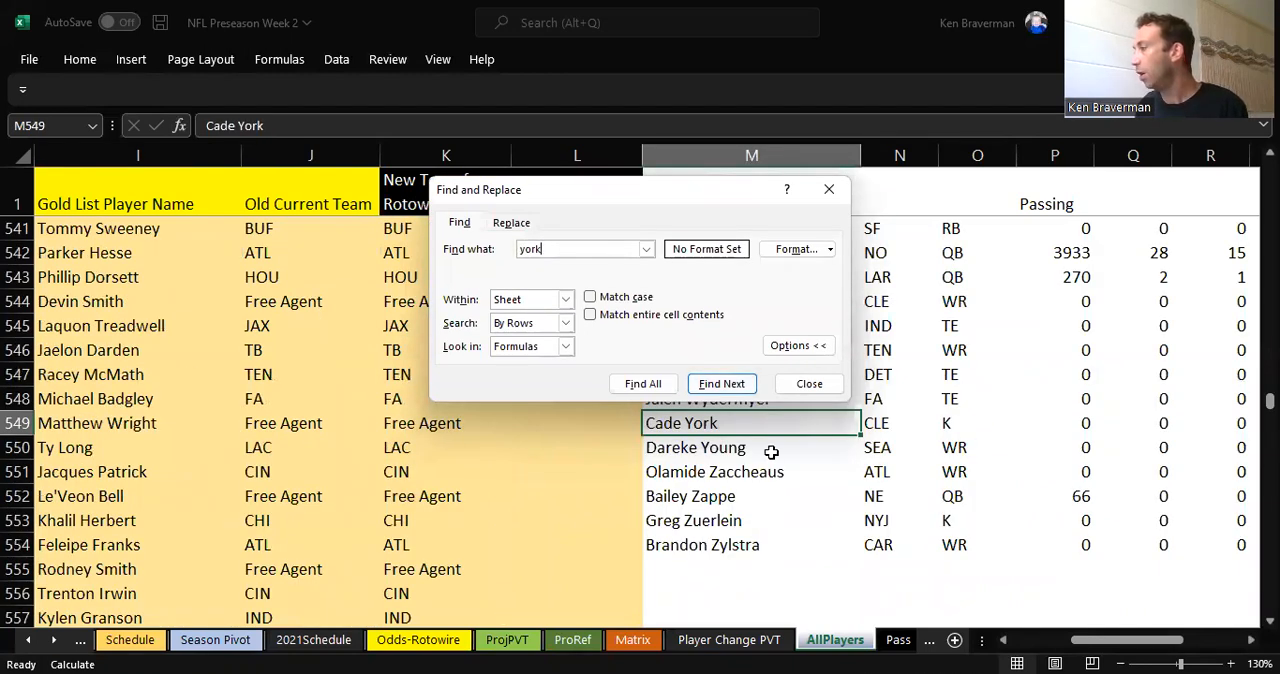
{"action": "left_click", "coordinate": [764, 468]}
{"action": "left_click", "coordinate": [799, 385]}
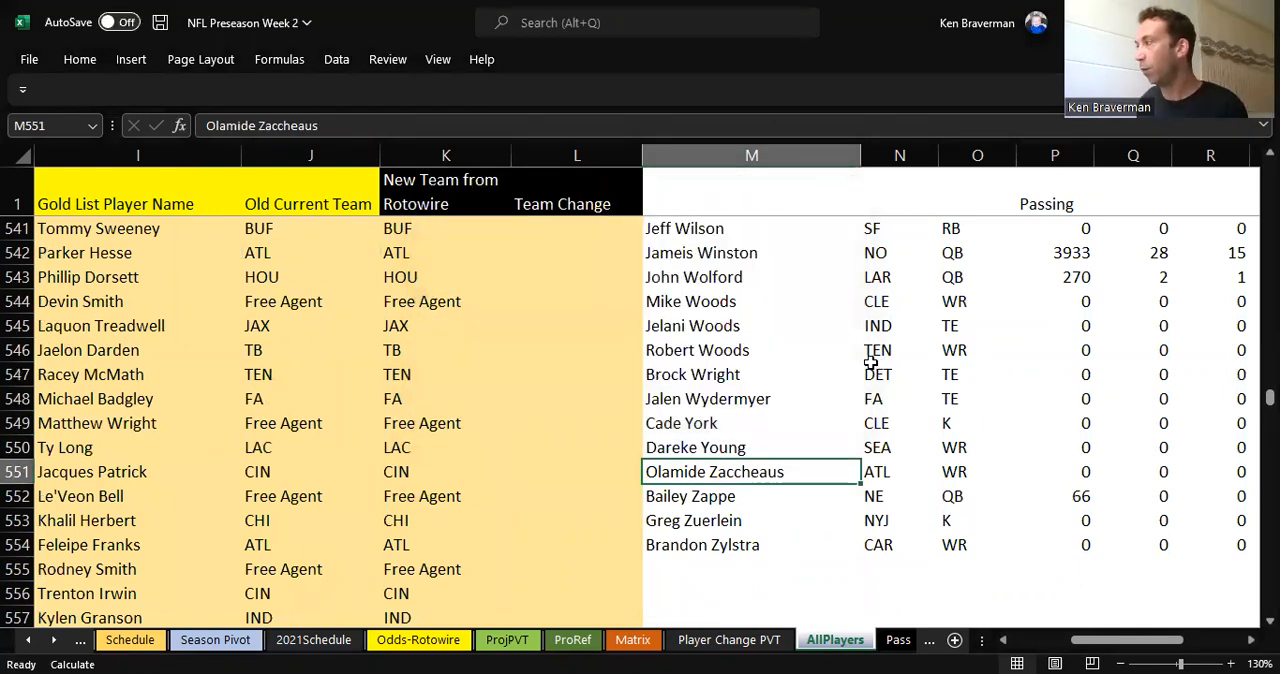
Step: Insert a blank column M between the Team Change column and the Rotowire player names
{"action": "scroll", "coordinate": [794, 330], "scroll_direction": "up", "scroll_amount": 6}
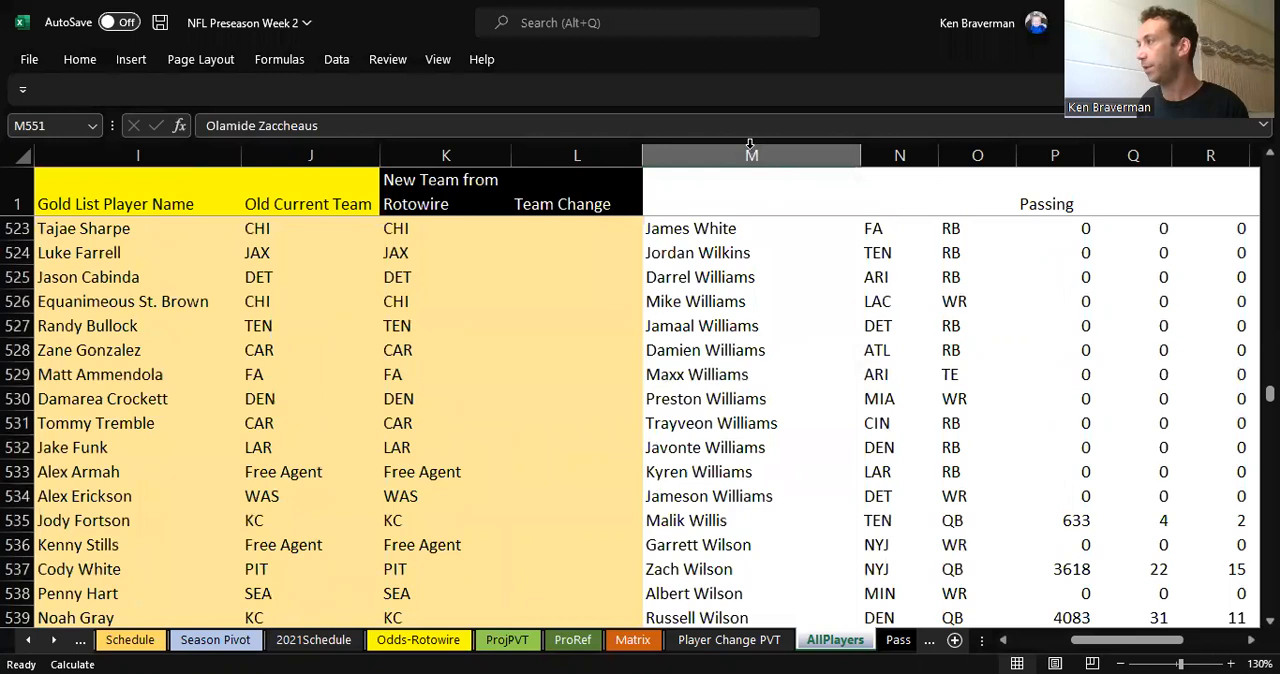
{"action": "left_click", "coordinate": [751, 145]}
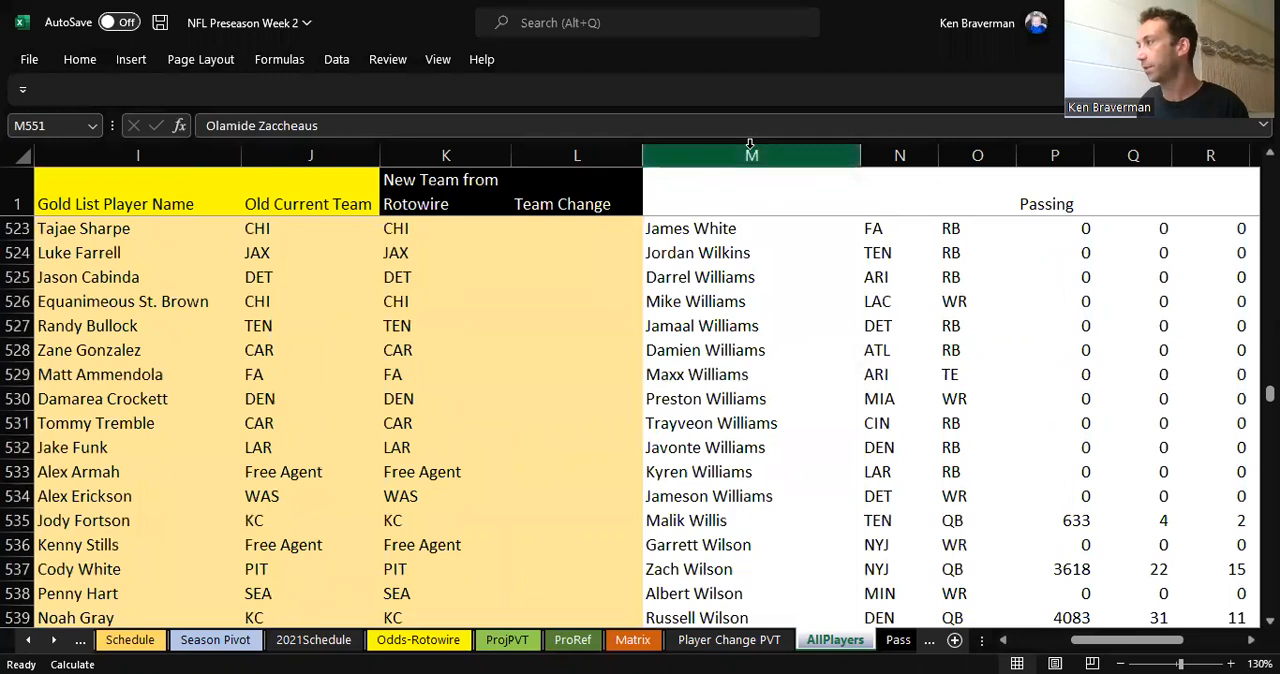
{"action": "right_click", "coordinate": [752, 150]}
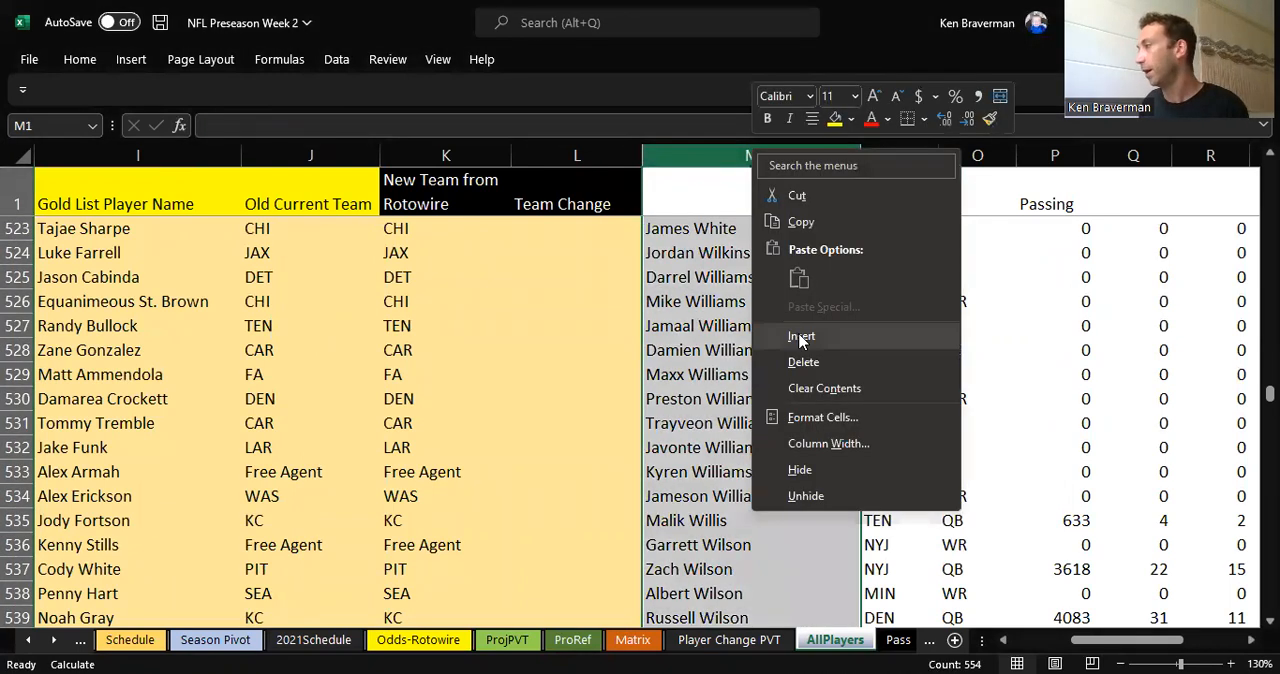
{"action": "left_click", "coordinate": [801, 338]}
{"action": "left_click", "coordinate": [706, 188]}
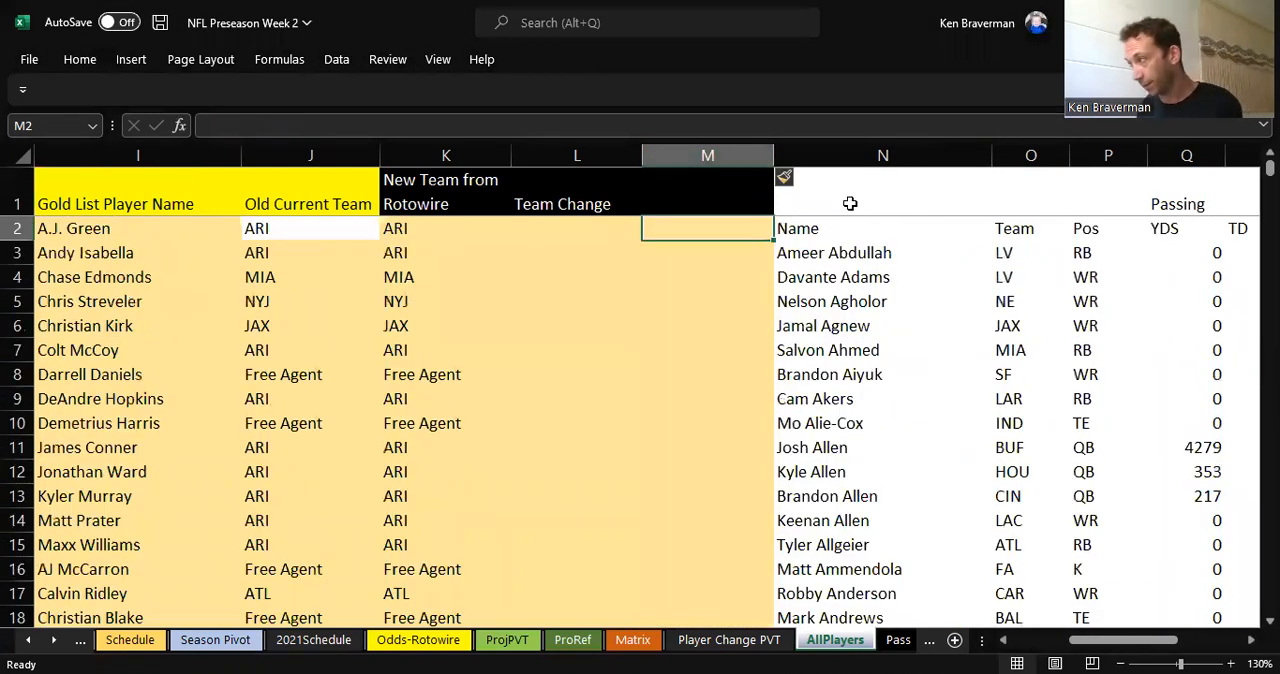
Step: Compare the Gold List name and team columns I:J with the Rotowire name, team and position columns N:P by highlighting them
{"action": "left_click", "coordinate": [818, 276]}
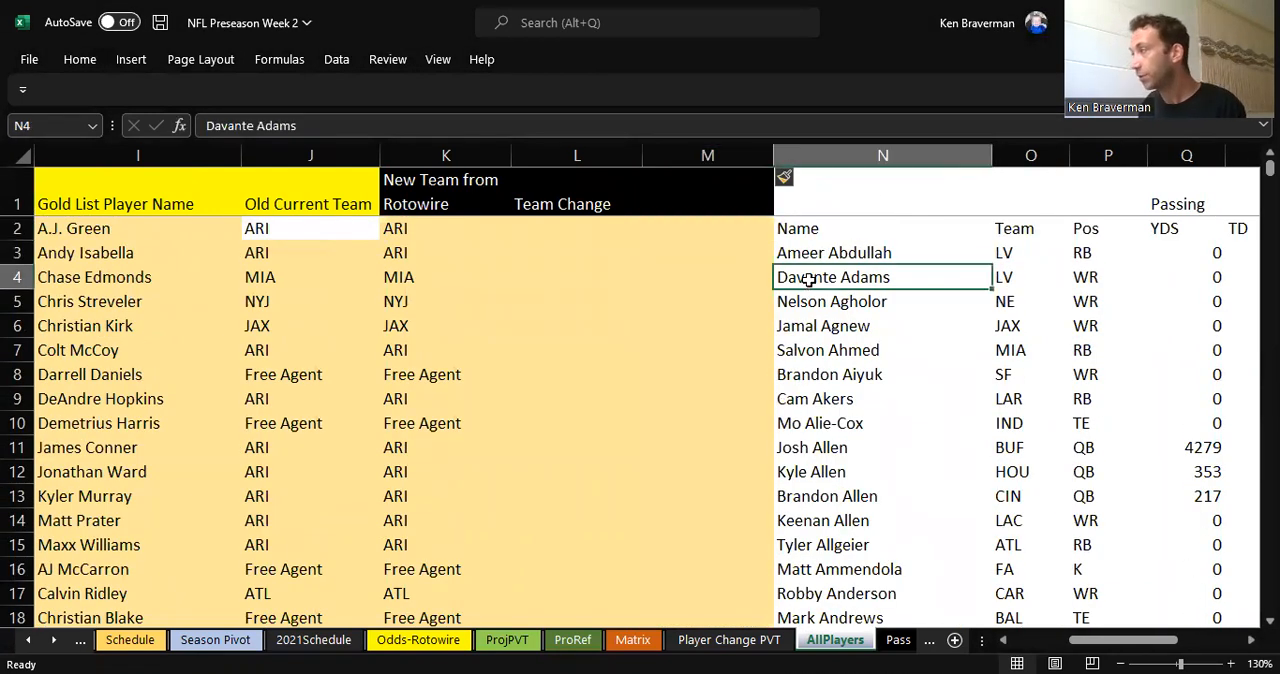
{"action": "left_click", "coordinate": [109, 157]}
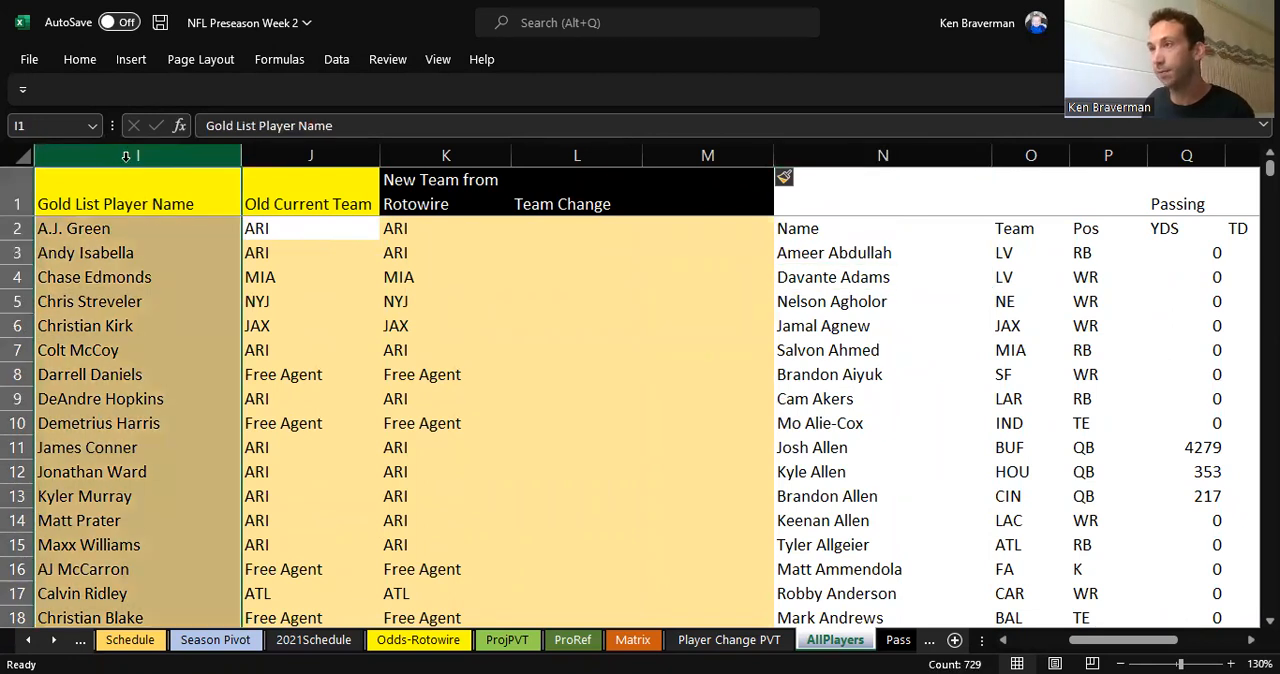
{"action": "left_click_drag", "start_coordinate": [163, 153], "coordinate": [289, 153]}
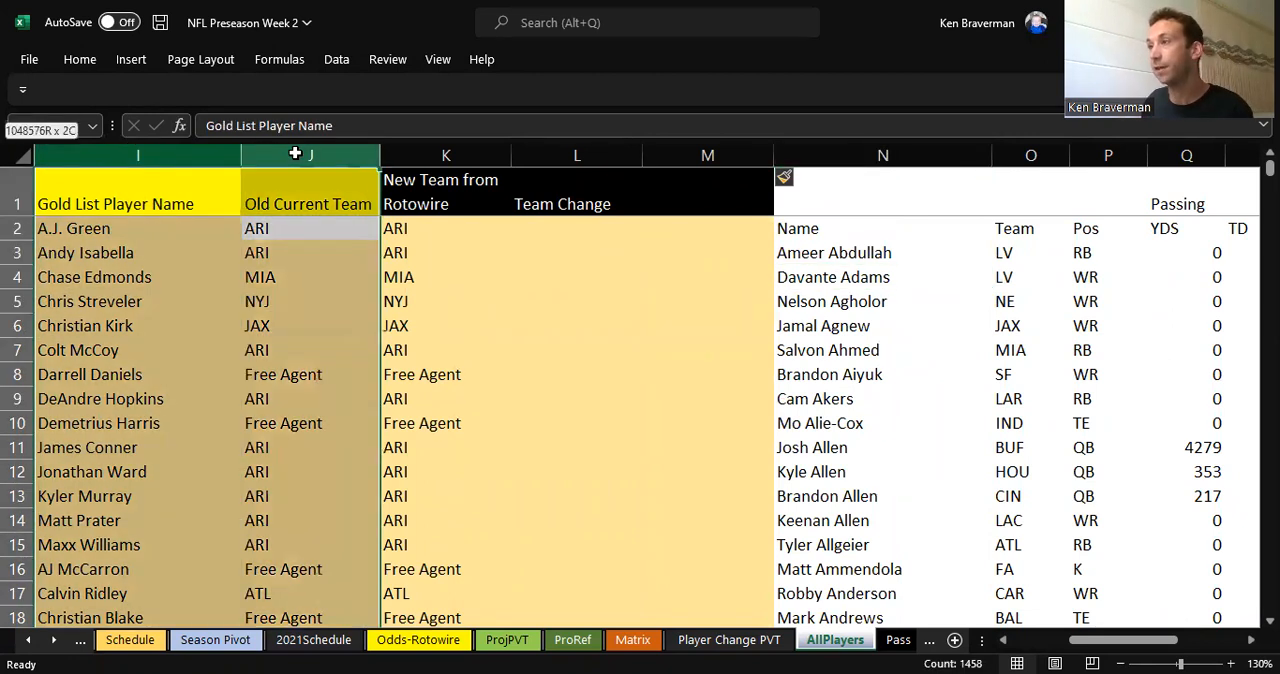
{"action": "left_click_drag", "start_coordinate": [885, 155], "coordinate": [1082, 152]}
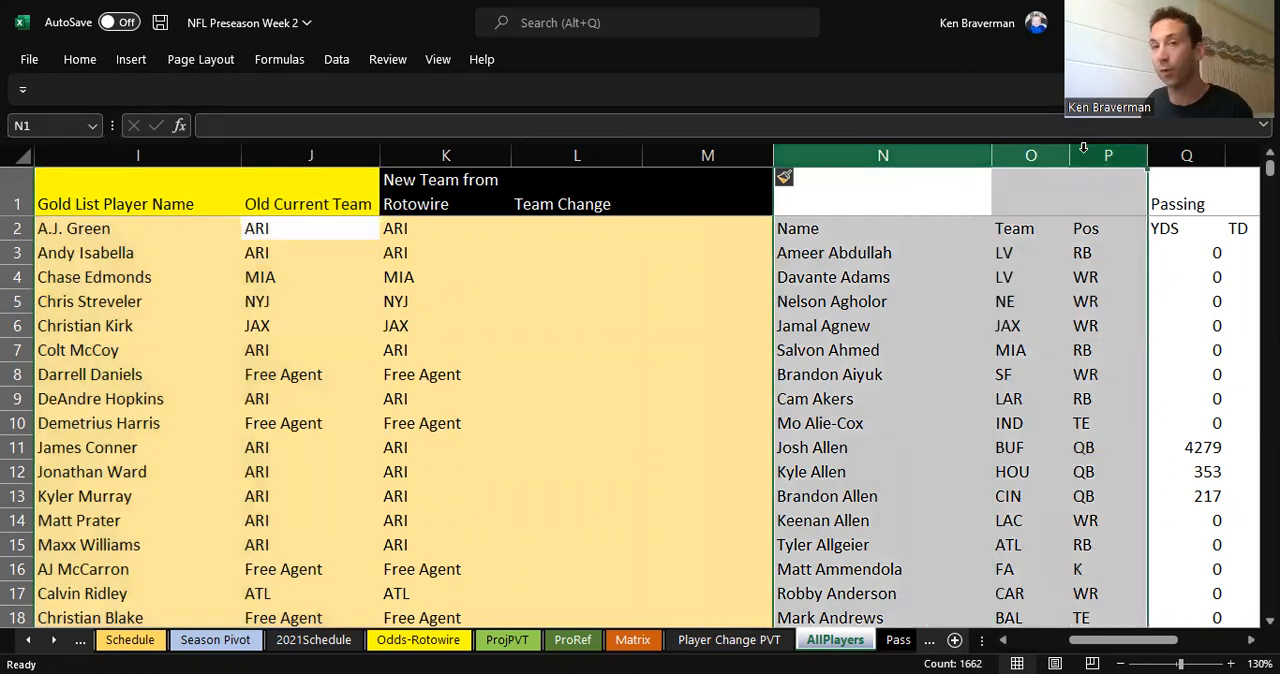
{"action": "left_click", "coordinate": [893, 318]}
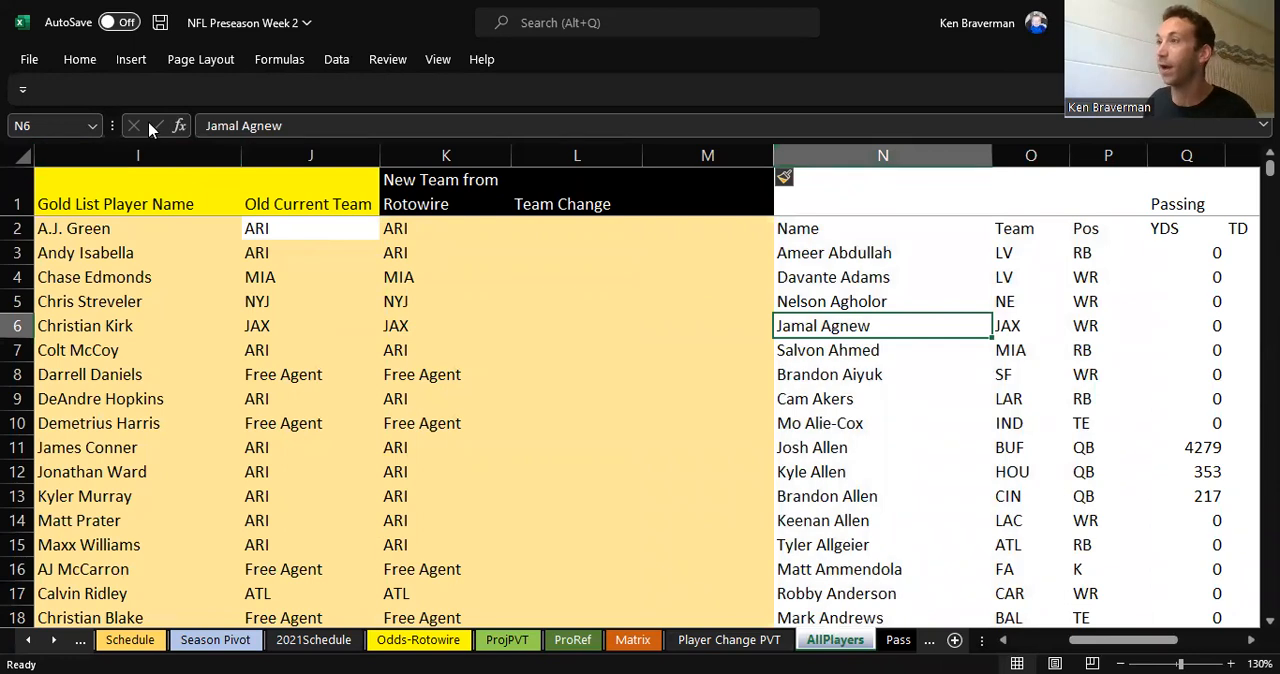
{"action": "left_click", "coordinate": [148, 152]}
{"action": "left_click", "coordinate": [859, 409]}
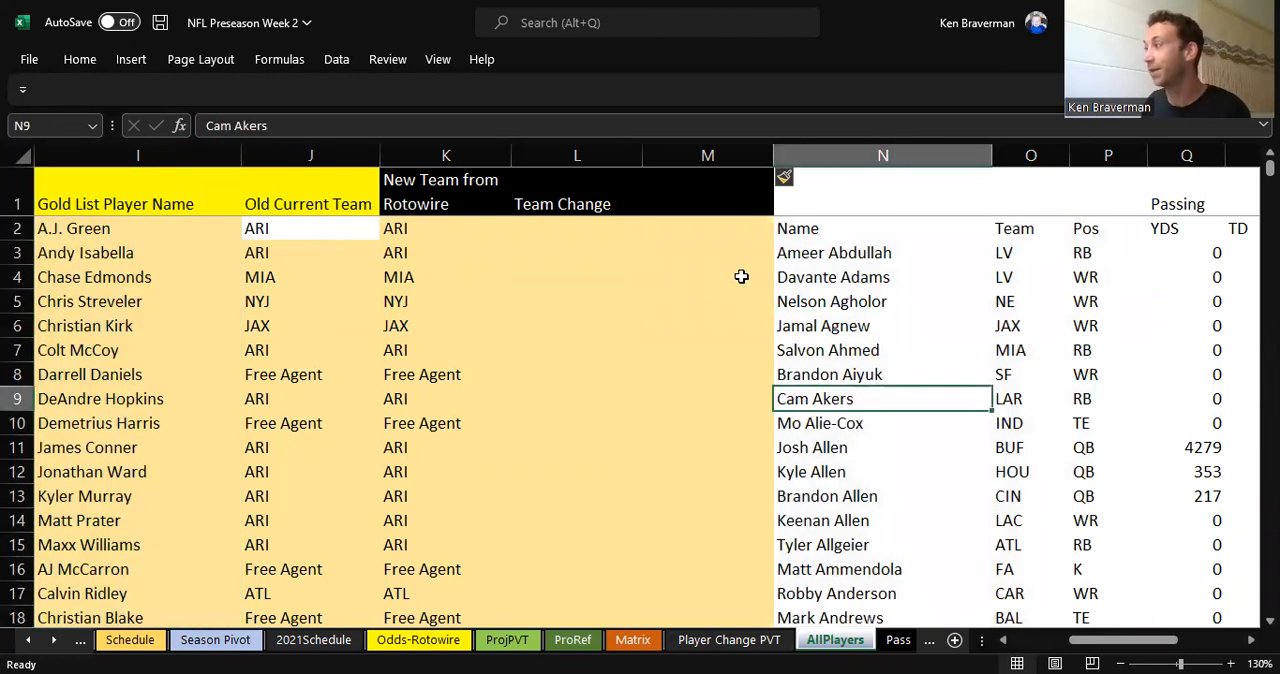
Step: Enter =VLOOKUP(N3,I:I,1,FALSE) in M3 to look up the Rotowire player name in the Gold List column
{"action": "left_click", "coordinate": [747, 256]}
{"action": "type", "text": "="}
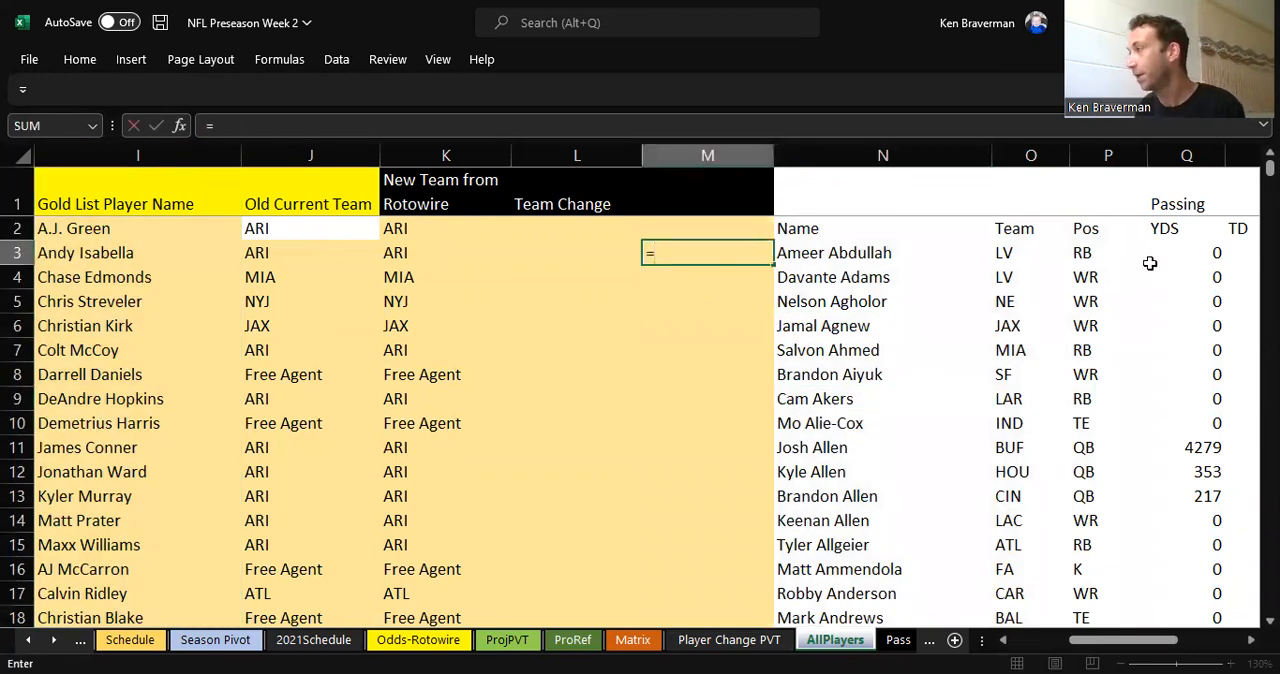
{"action": "type", "text": "VLOOKUP("}
{"action": "key", "text": "Right"}
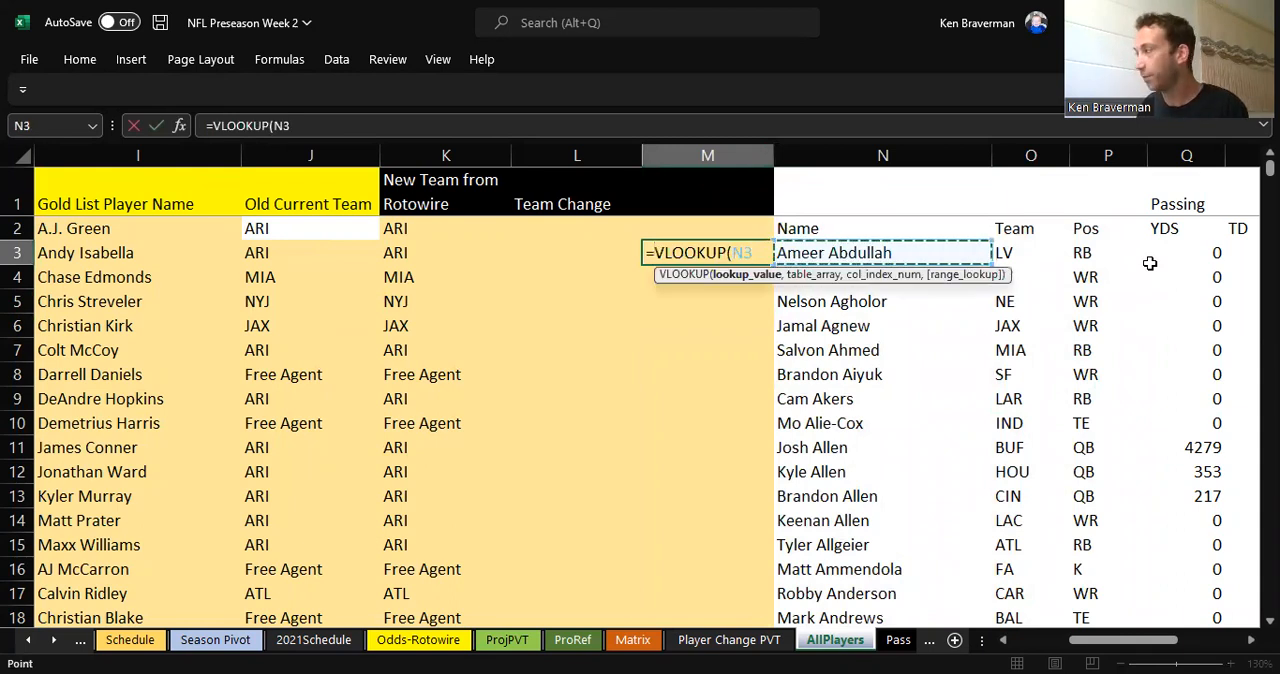
{"action": "type", "text": ","}
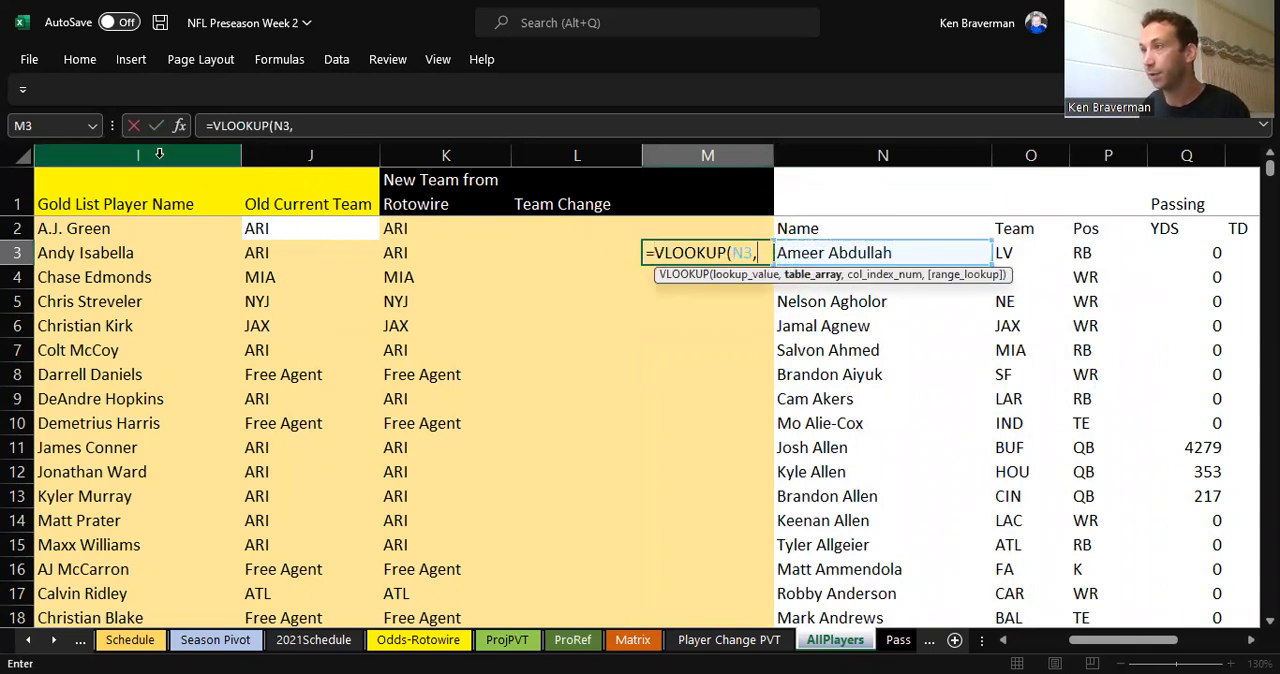
{"action": "left_click", "coordinate": [159, 153]}
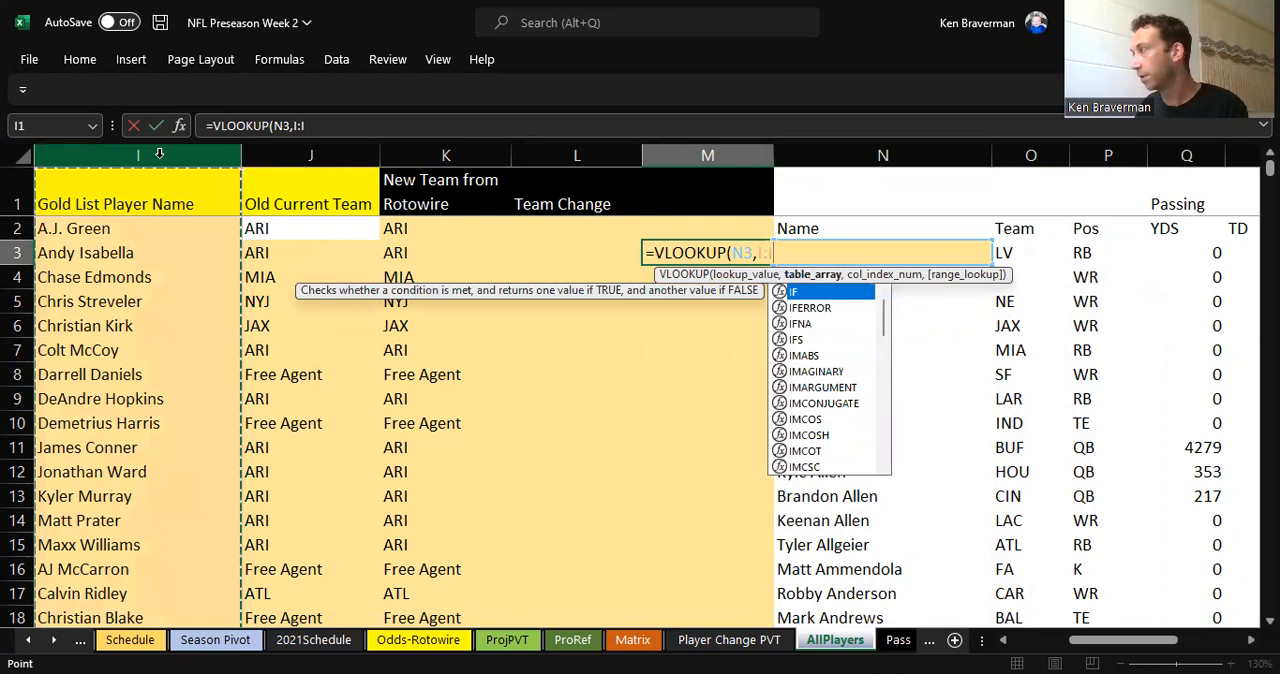
{"action": "type", "text": ",1,false"}
{"action": "key", "text": "ctrl+Return"}
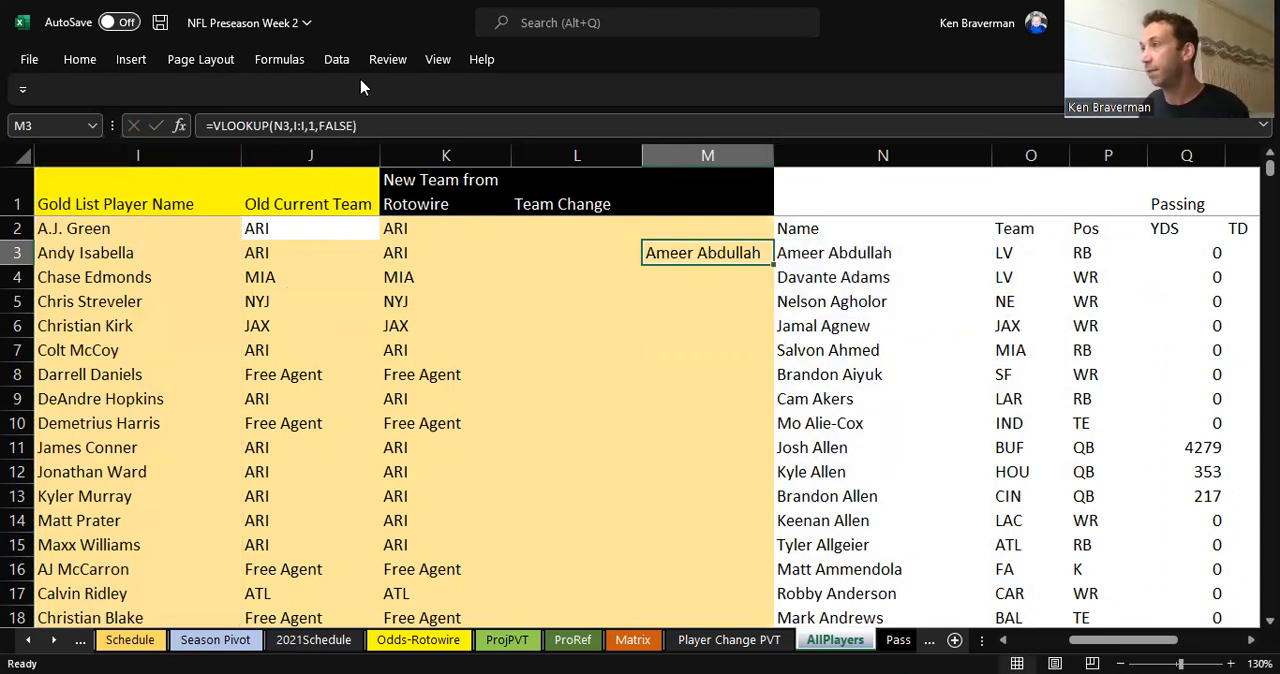
Step: Fill the M3 lookup formula down column M for all Rotowire players and check the lookup in M15
{"action": "double_click", "coordinate": [773, 264]}
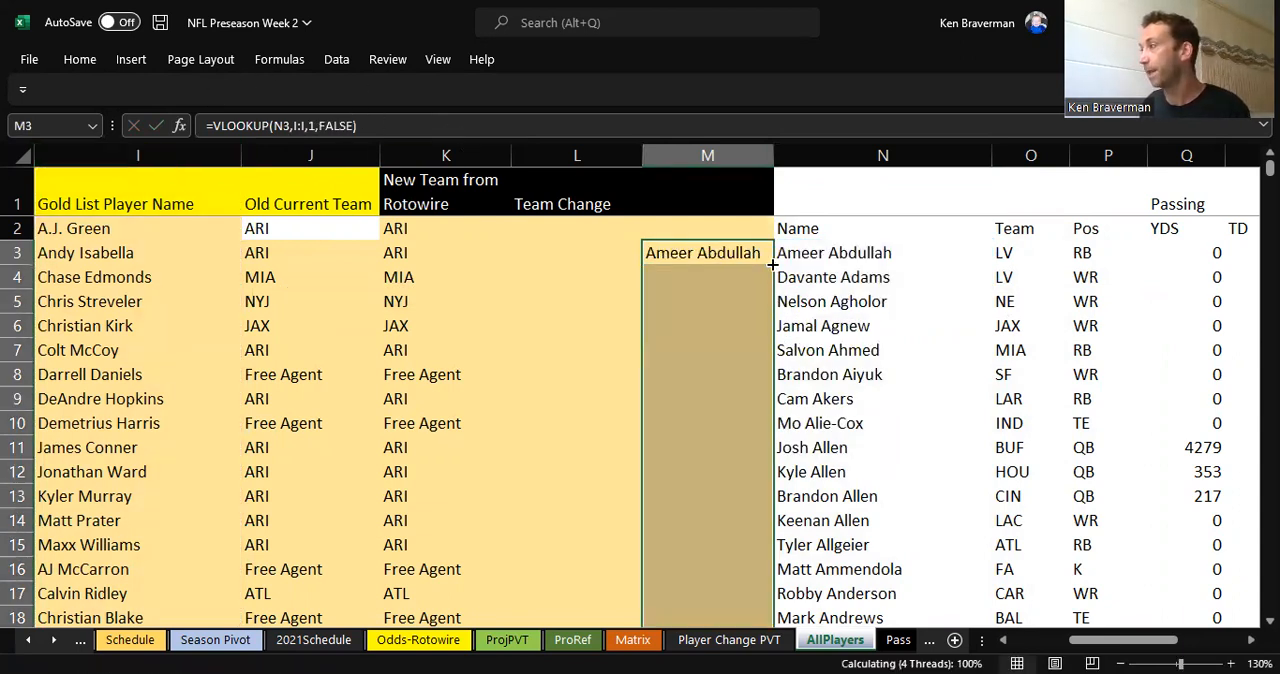
{"action": "scroll", "coordinate": [821, 515], "scroll_direction": "down", "scroll_amount": 3}
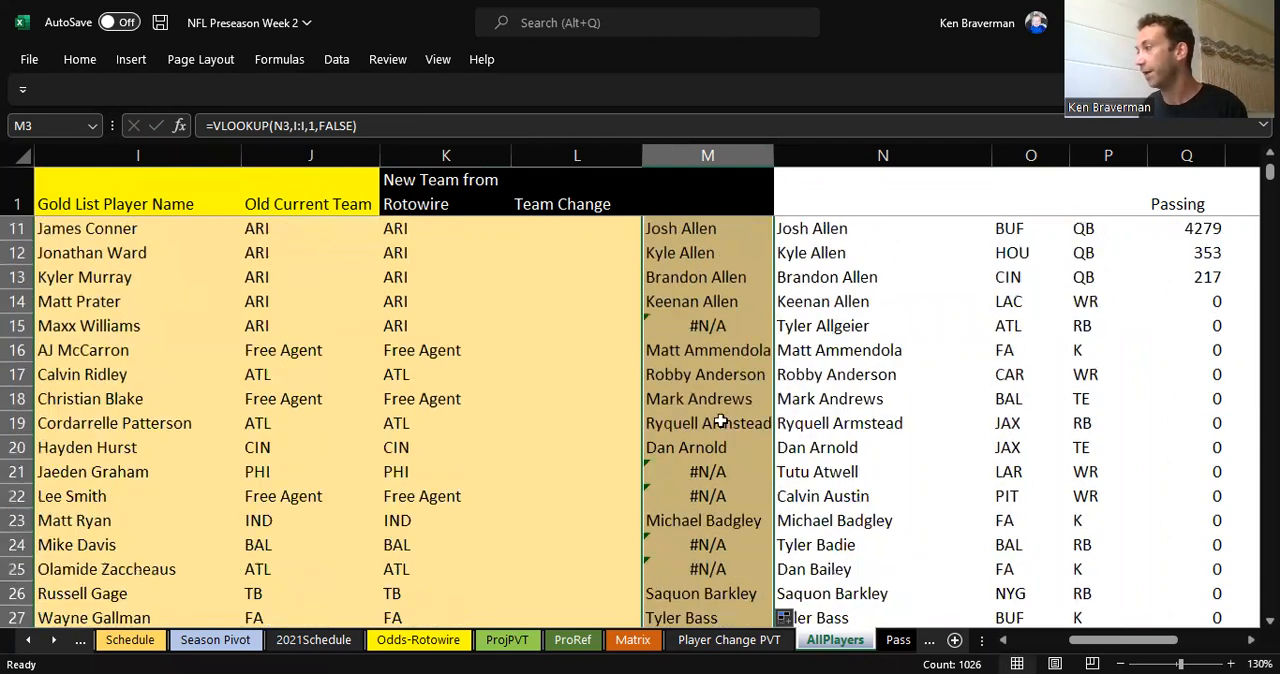
{"action": "left_click", "coordinate": [715, 324]}
{"action": "scroll", "coordinate": [938, 332], "scroll_direction": "up", "scroll_amount": 3}
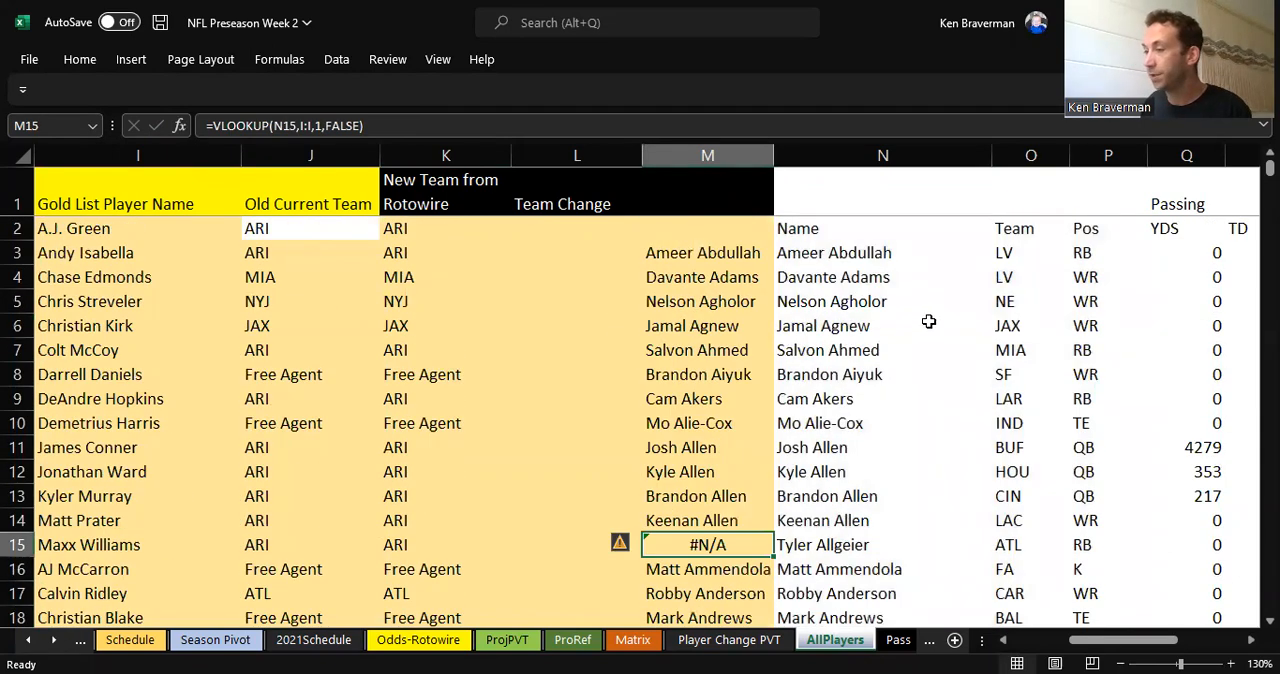